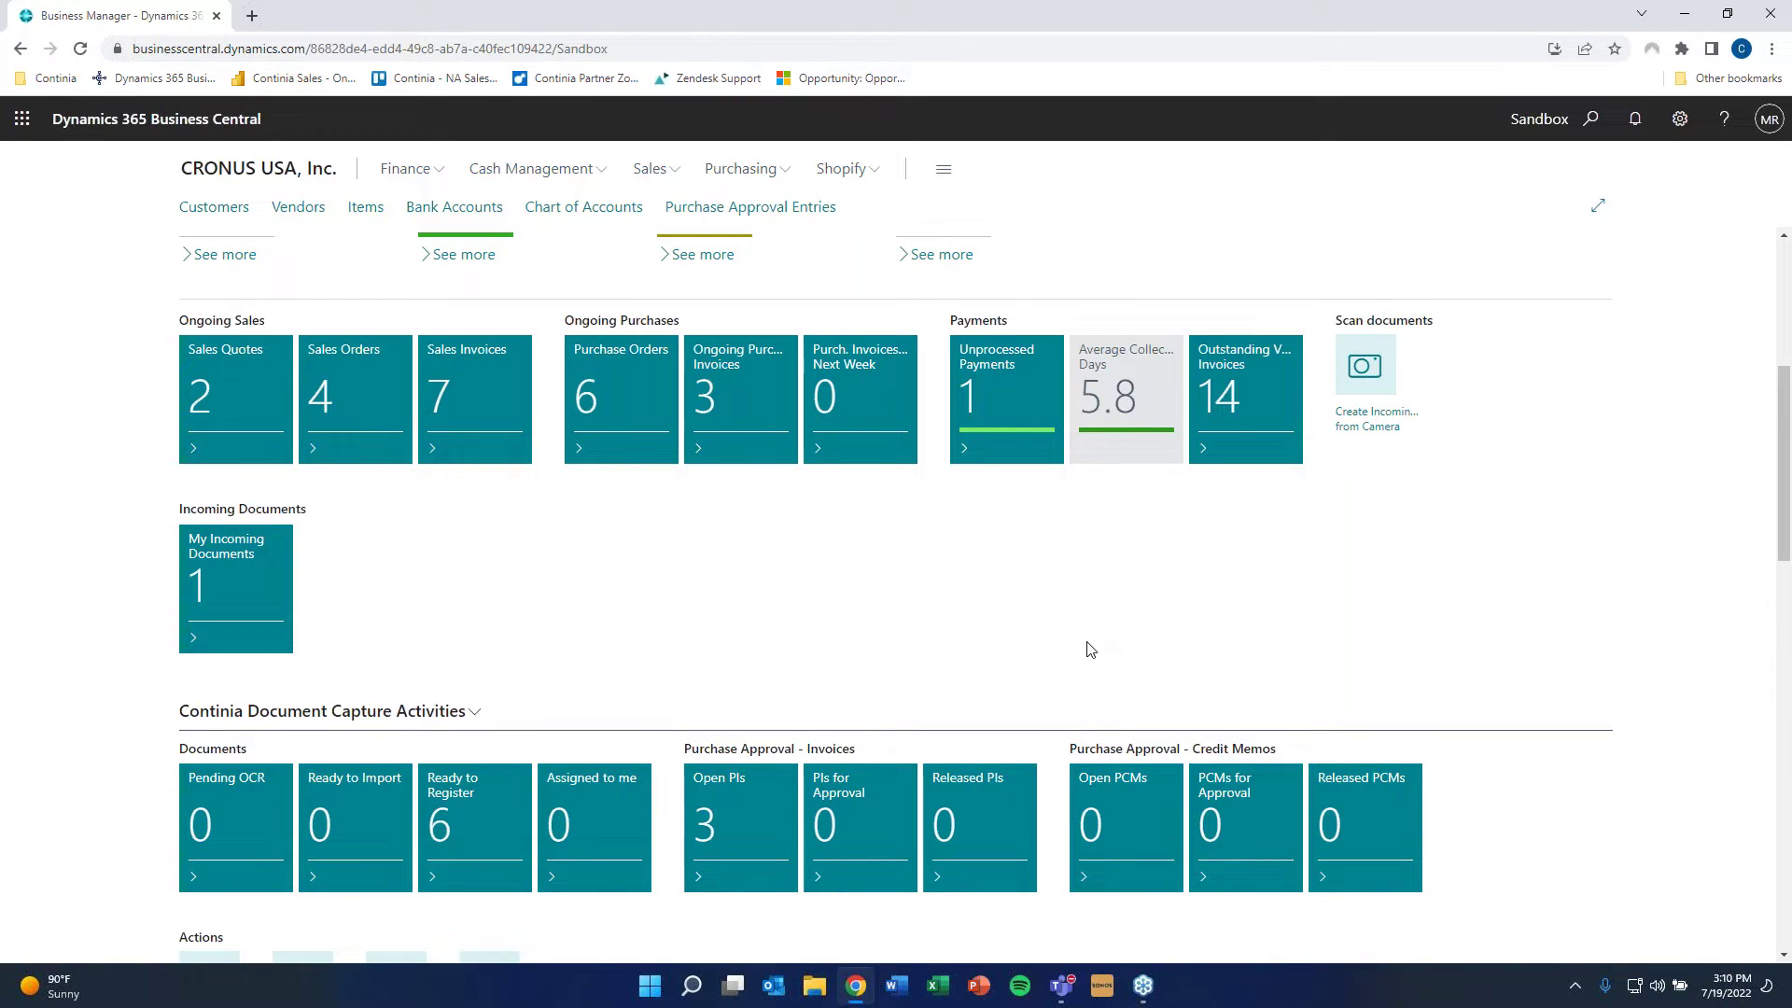
- Search 'extension' and open Extension Management to view the installed Continia Document Capture 365 app
click(1590, 119)
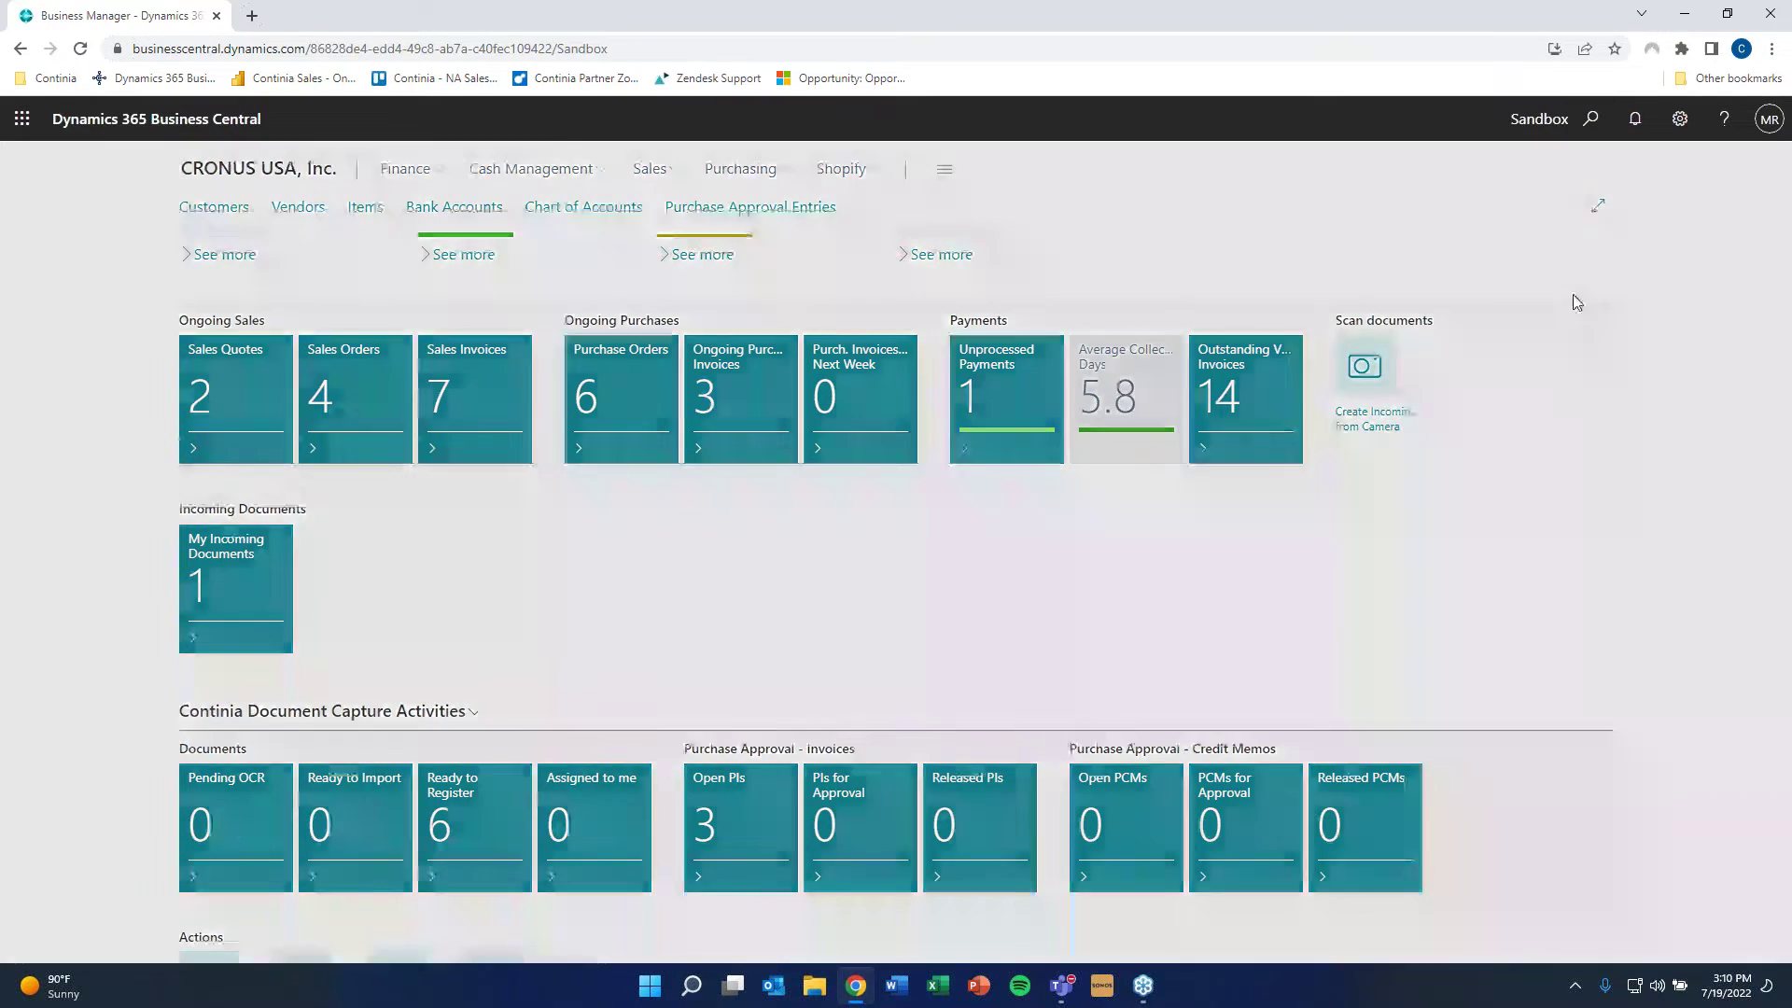
text(extension)
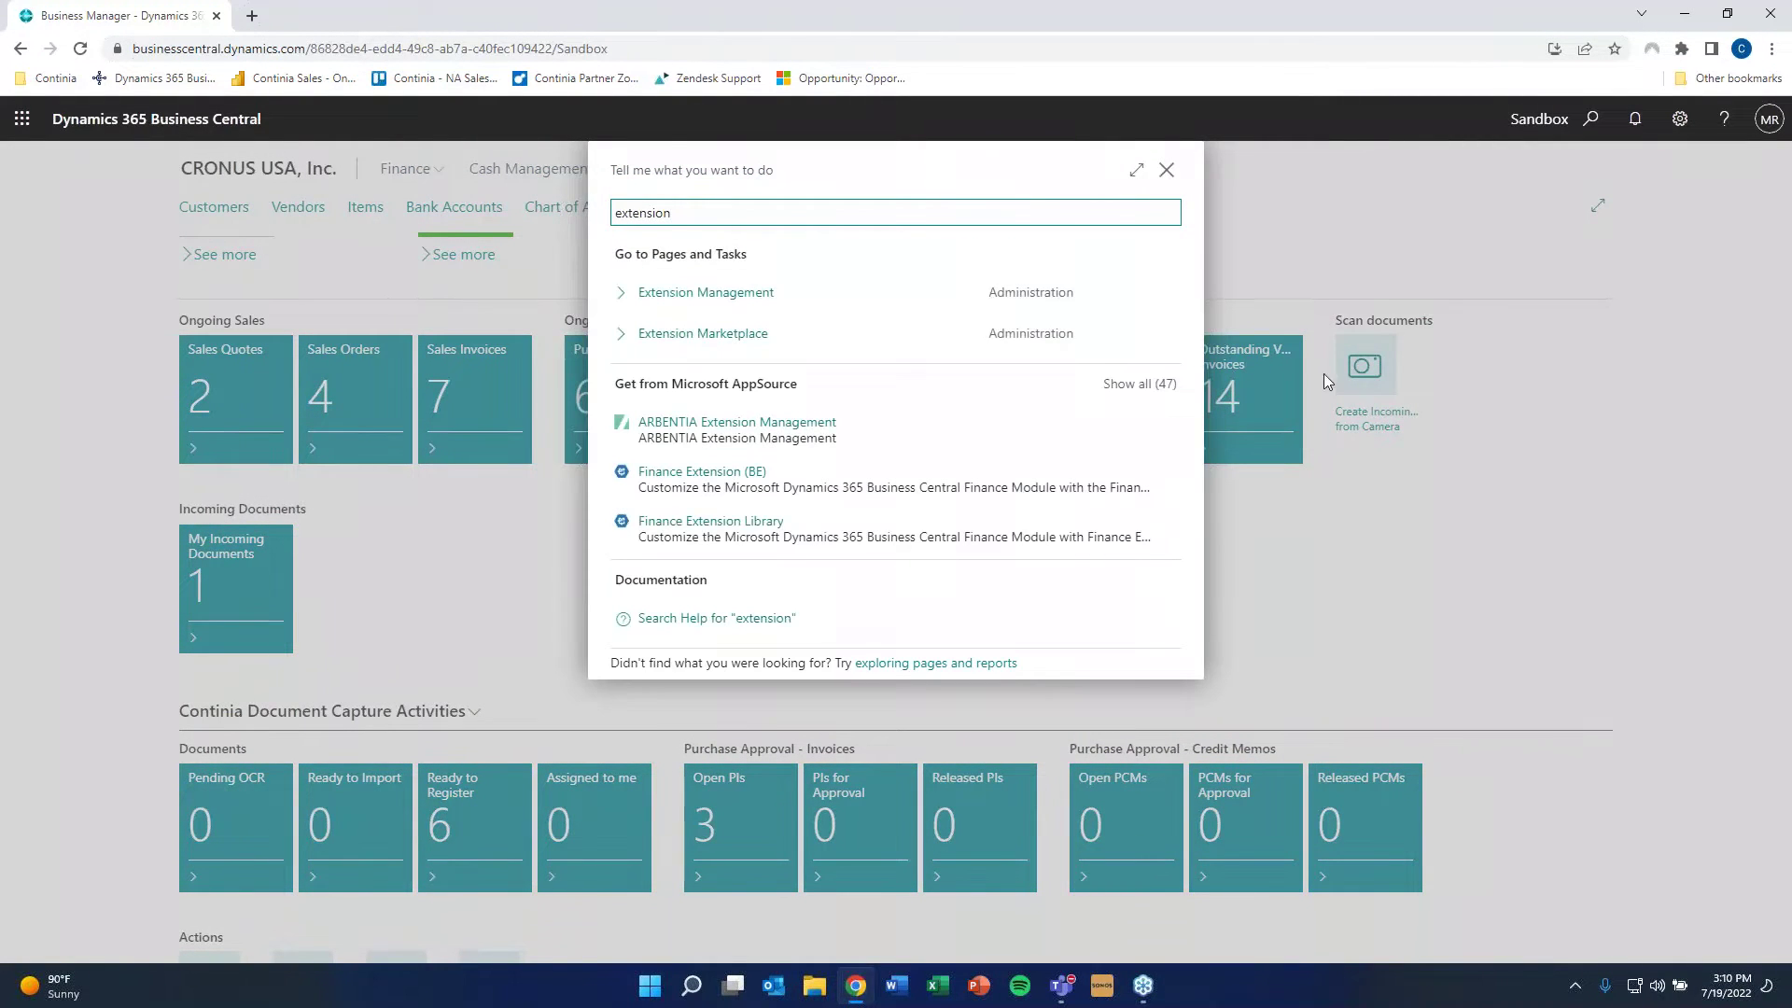
click(782, 297)
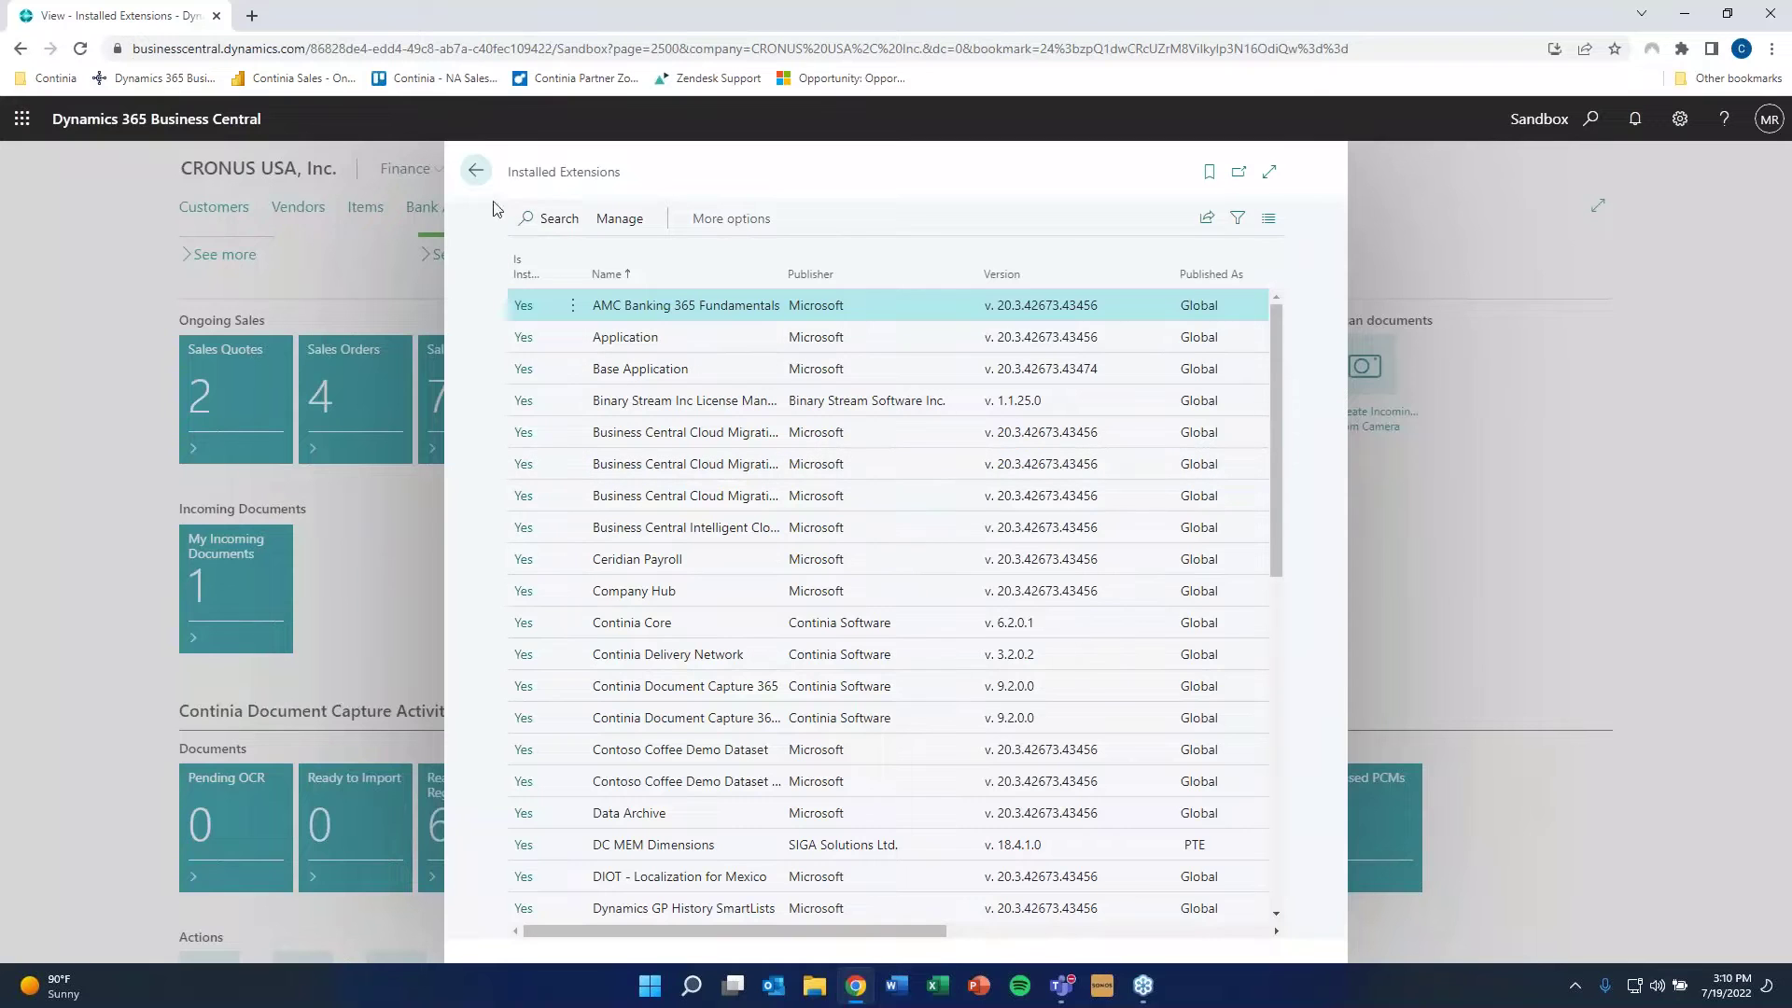
- Return home and open the empty Purchase Invoices list through a 'purchase inv' search
click(476, 172)
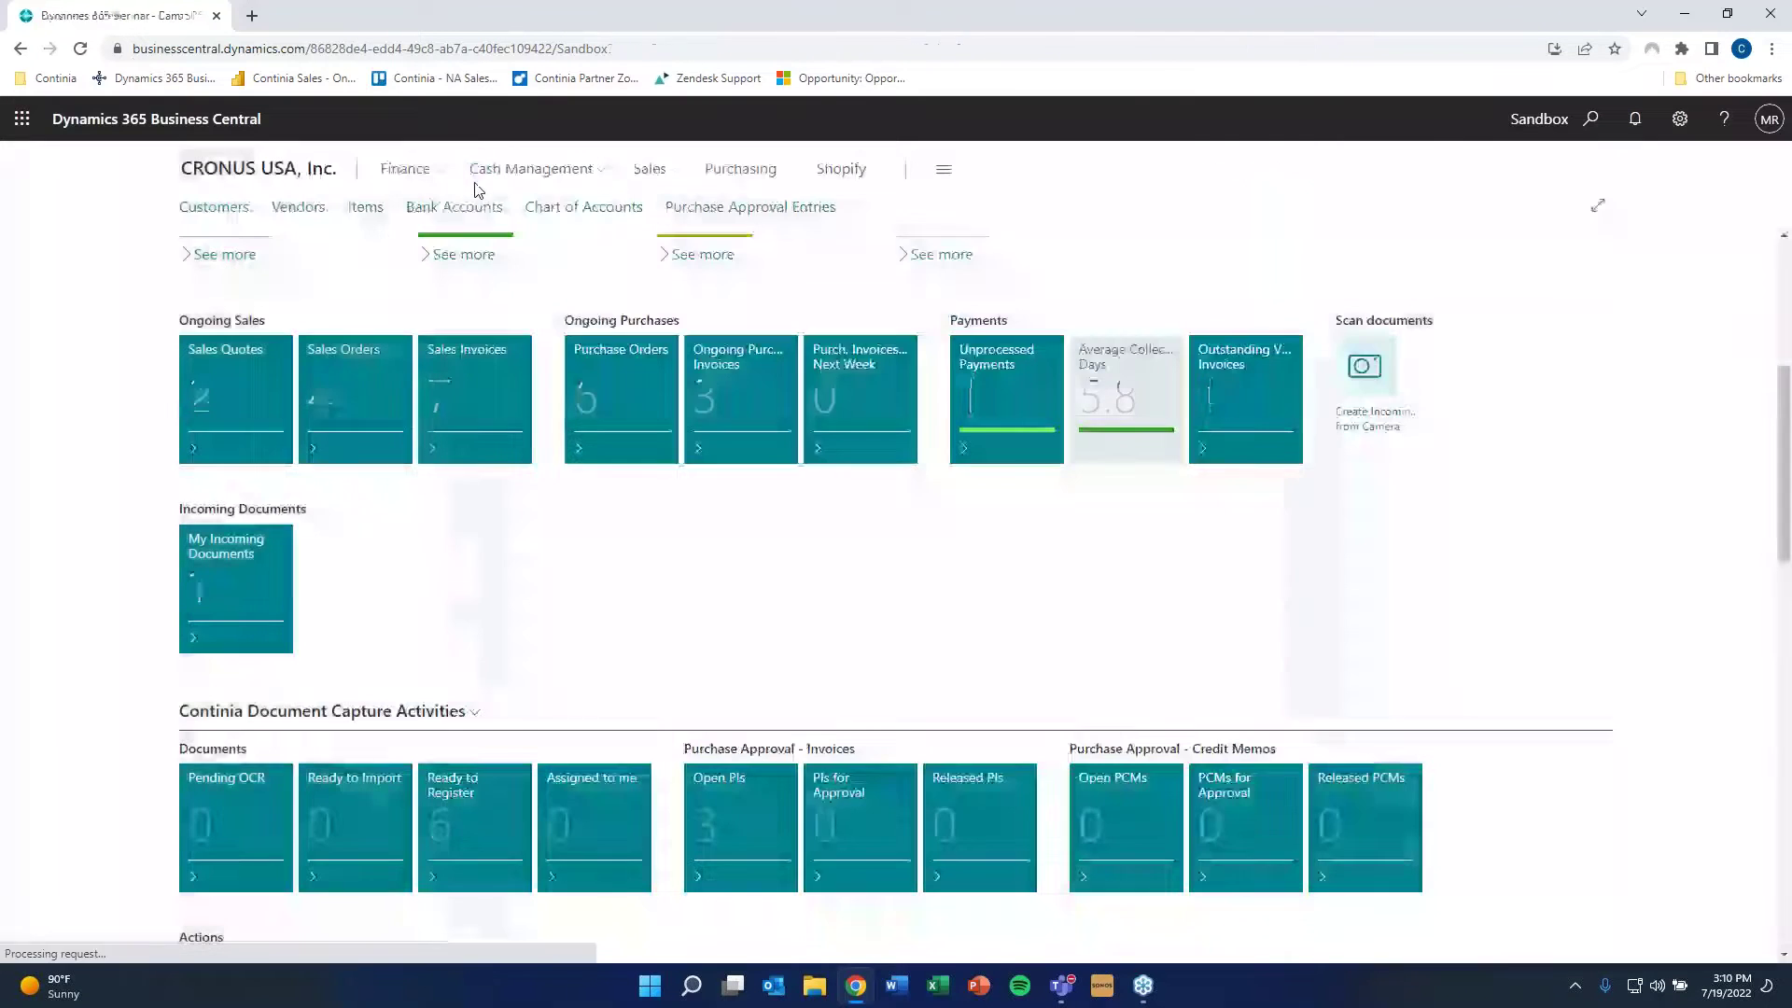
click(1590, 120)
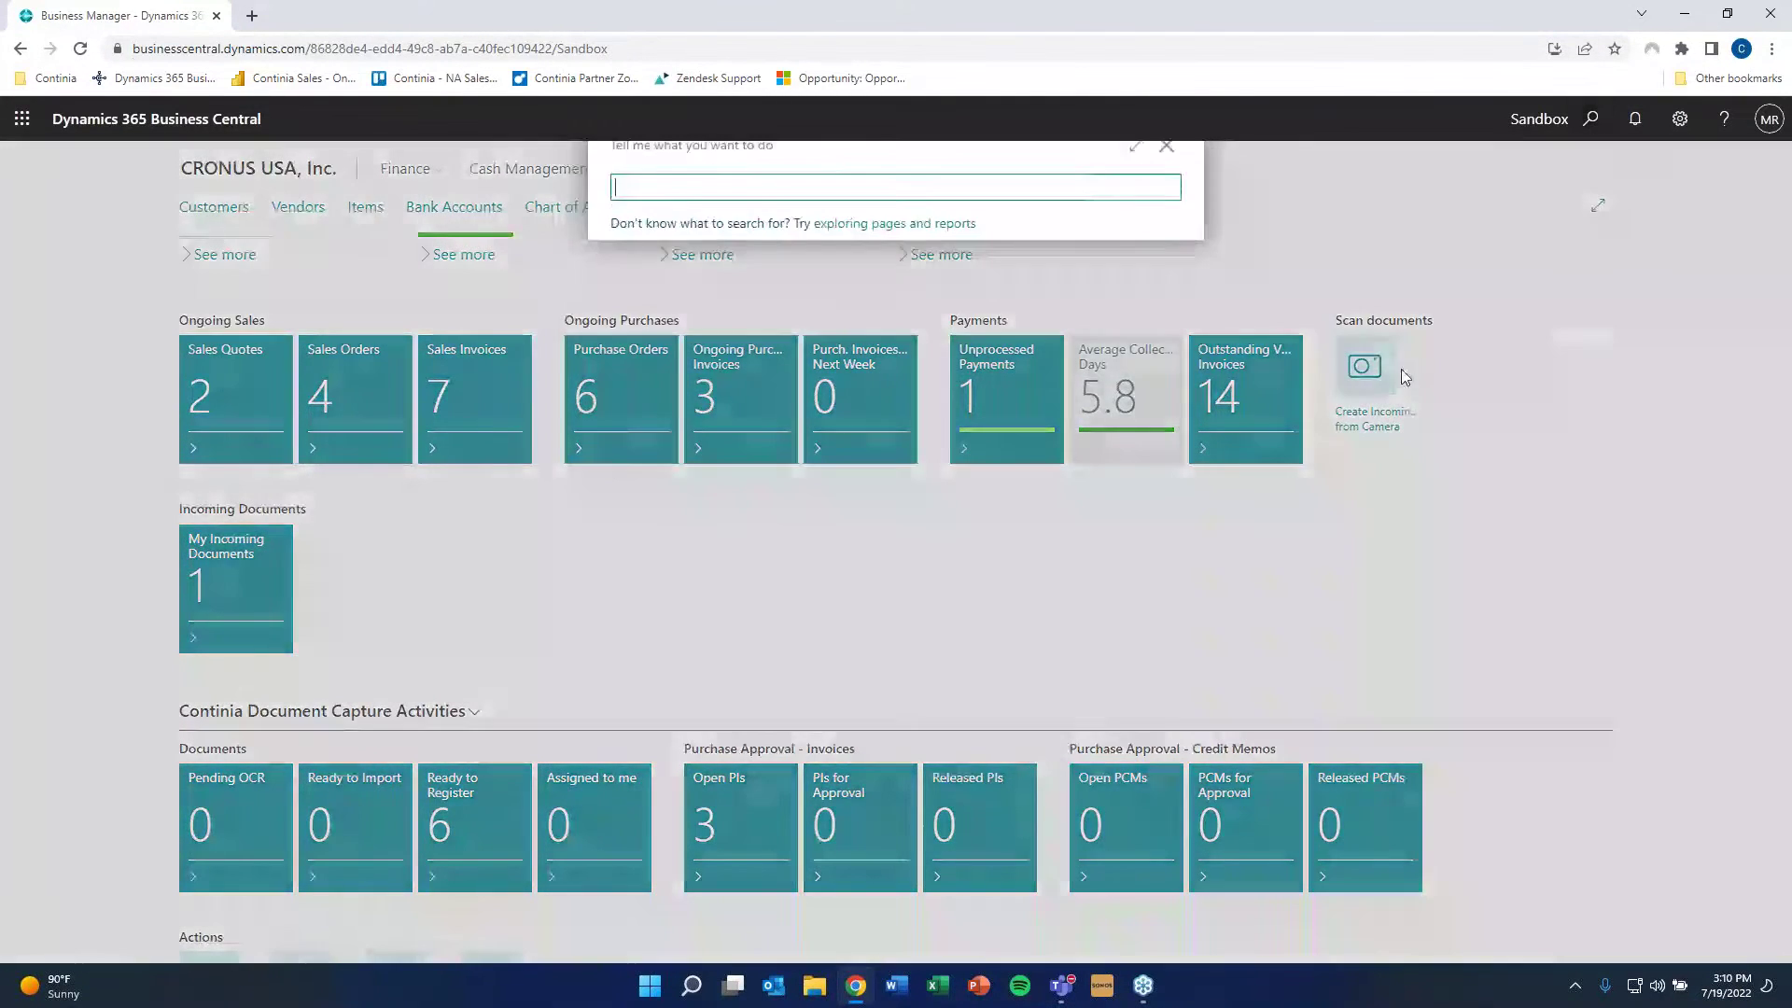
text(p)
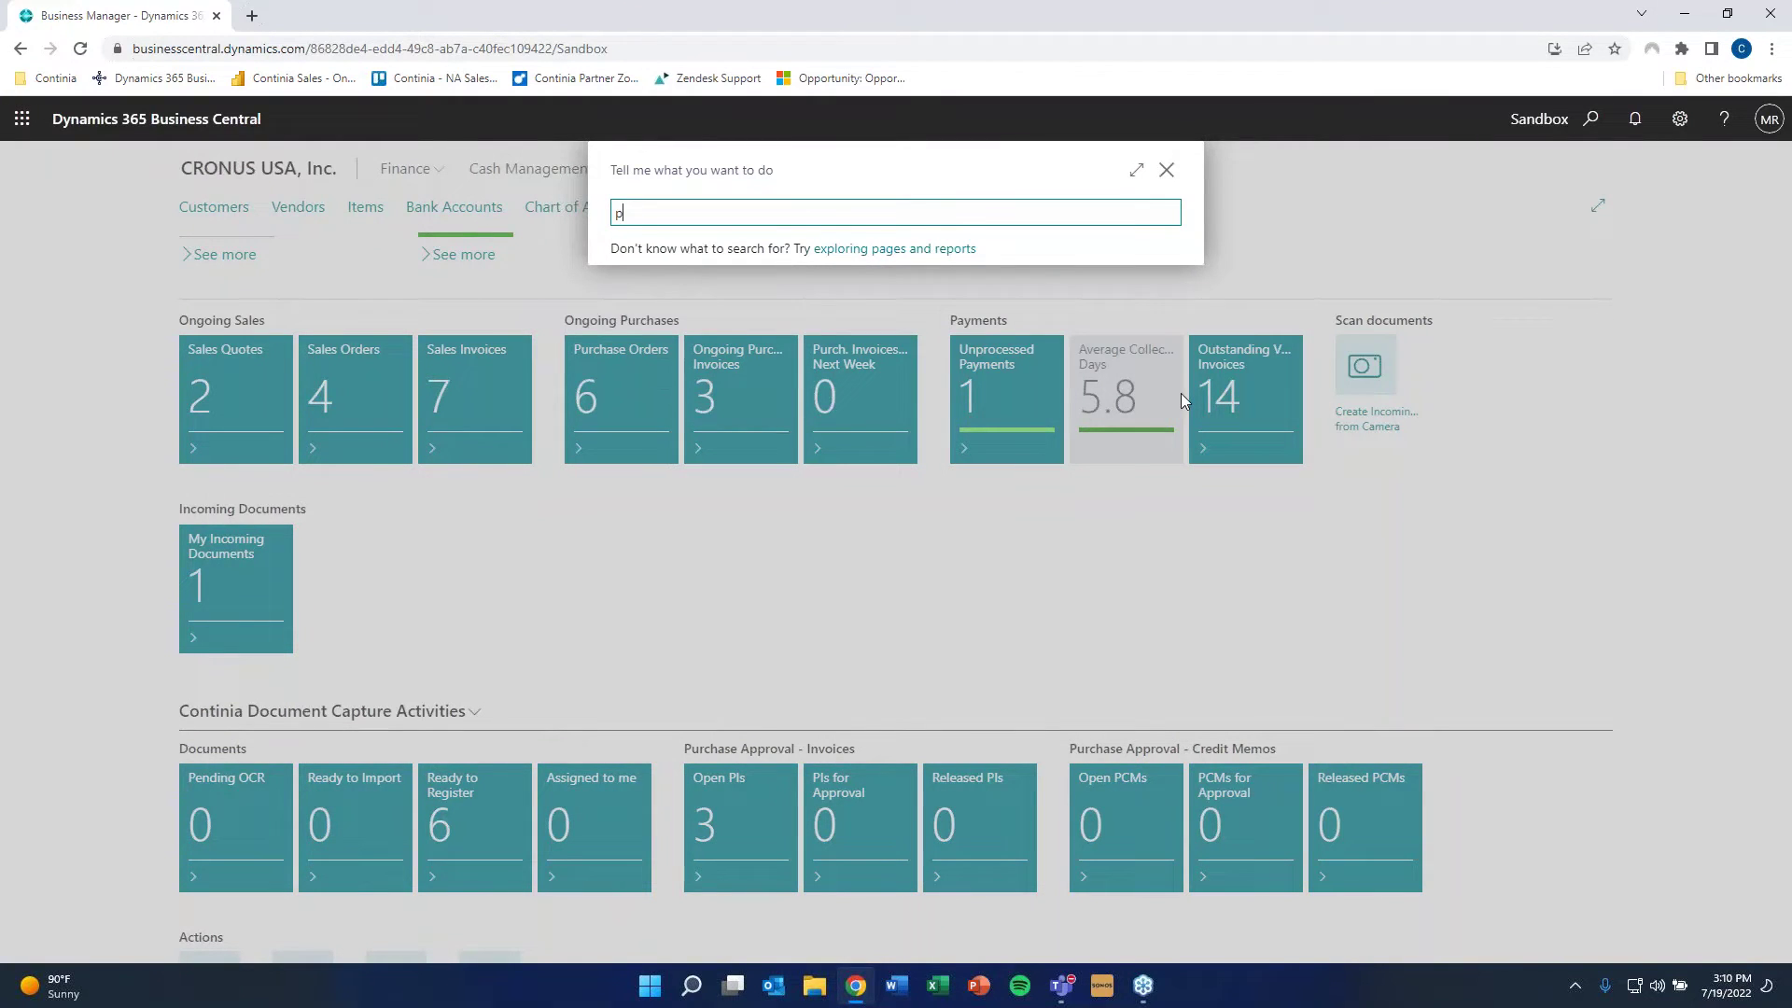
text(urchase inv)
click(817, 400)
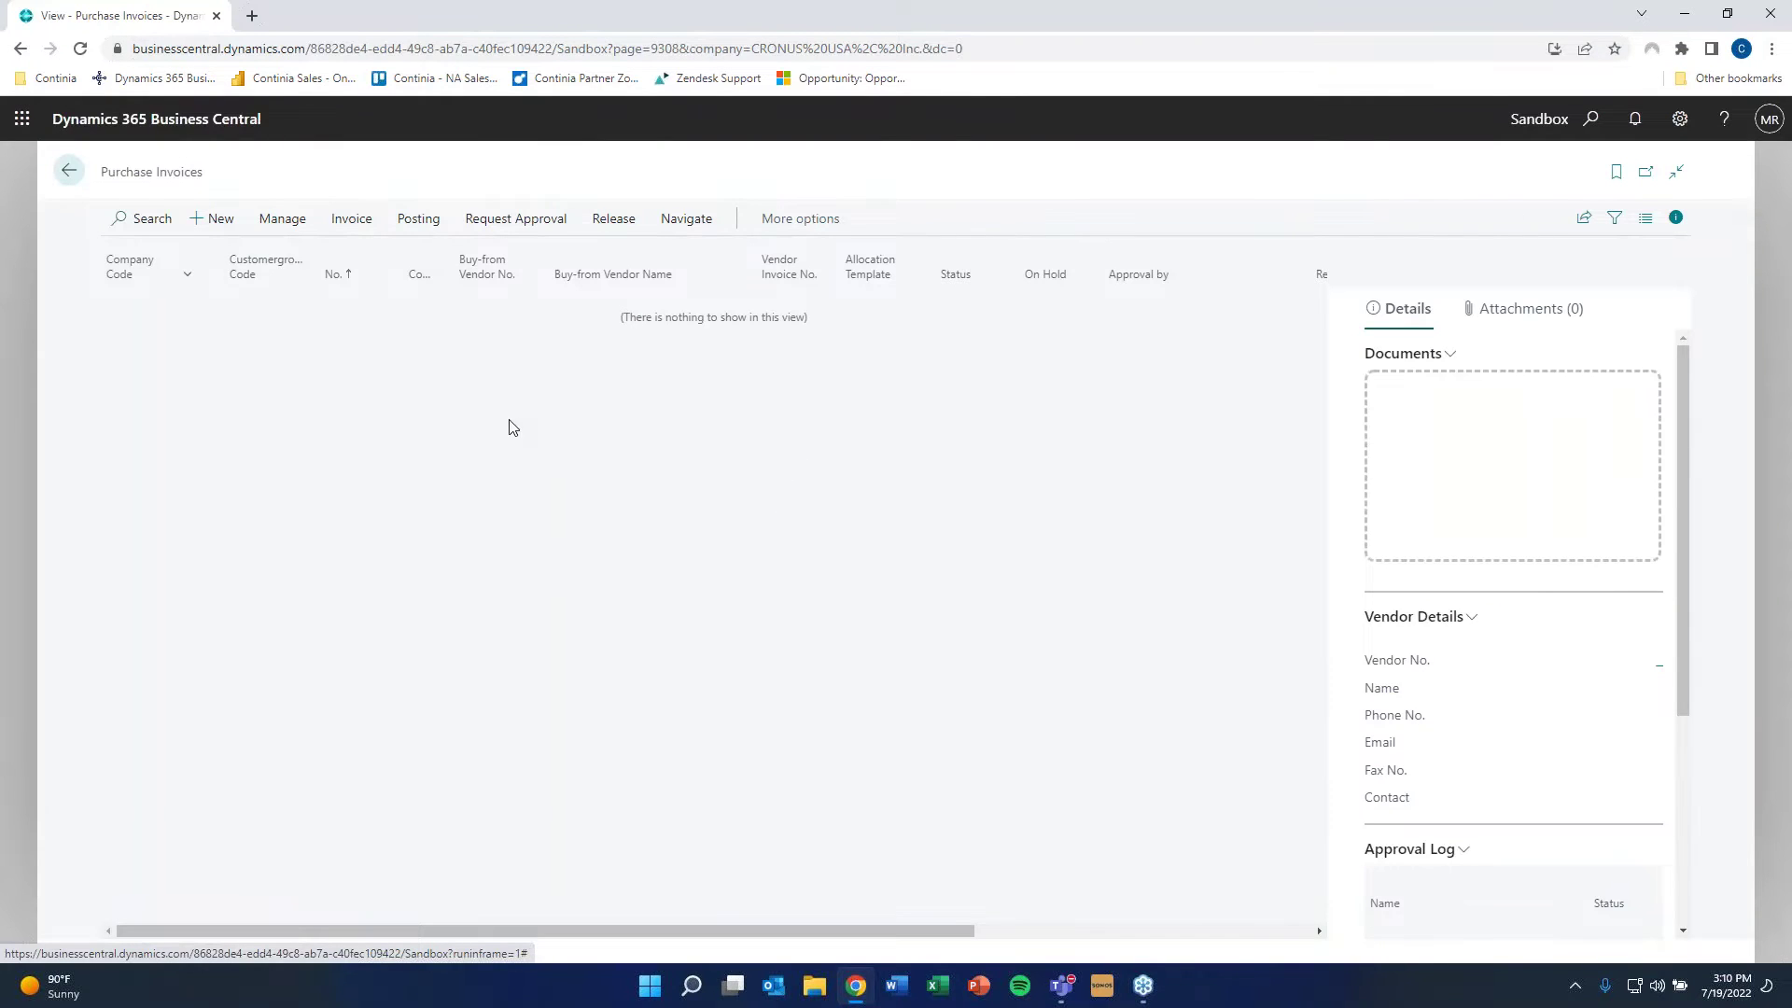
- Start a new purchase invoice, cancel the Select an Entity dialog, and return home
click(222, 220)
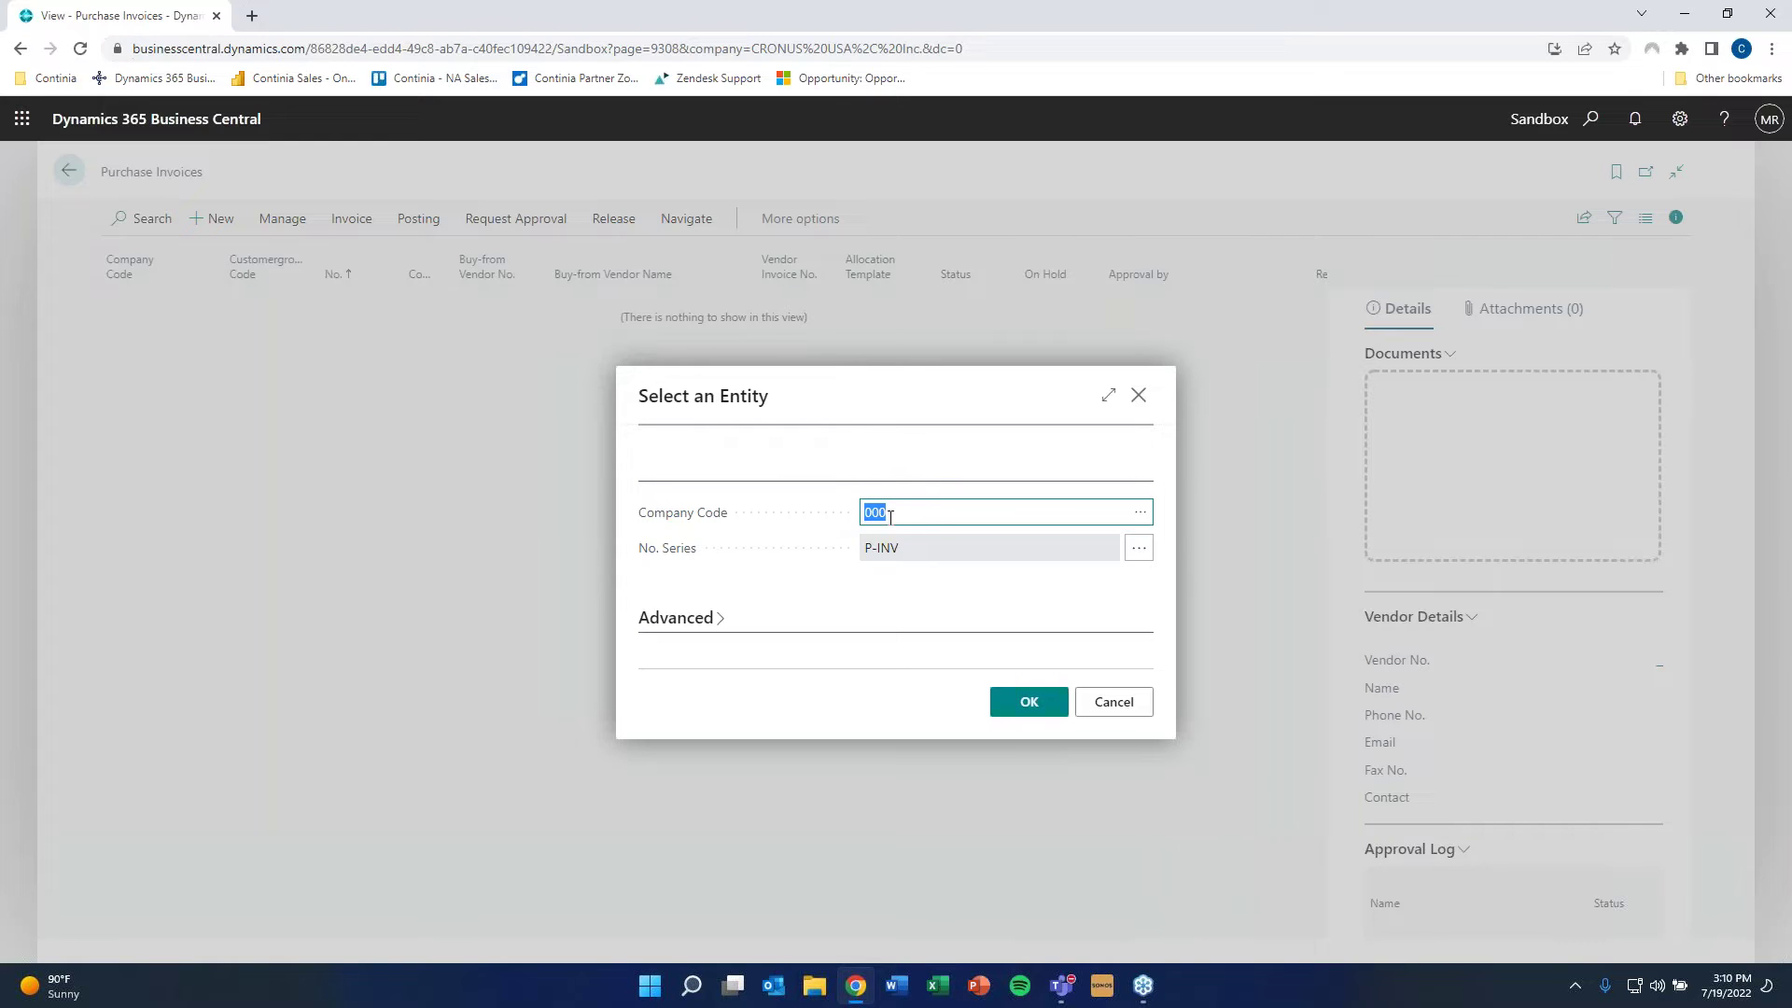
click(1137, 707)
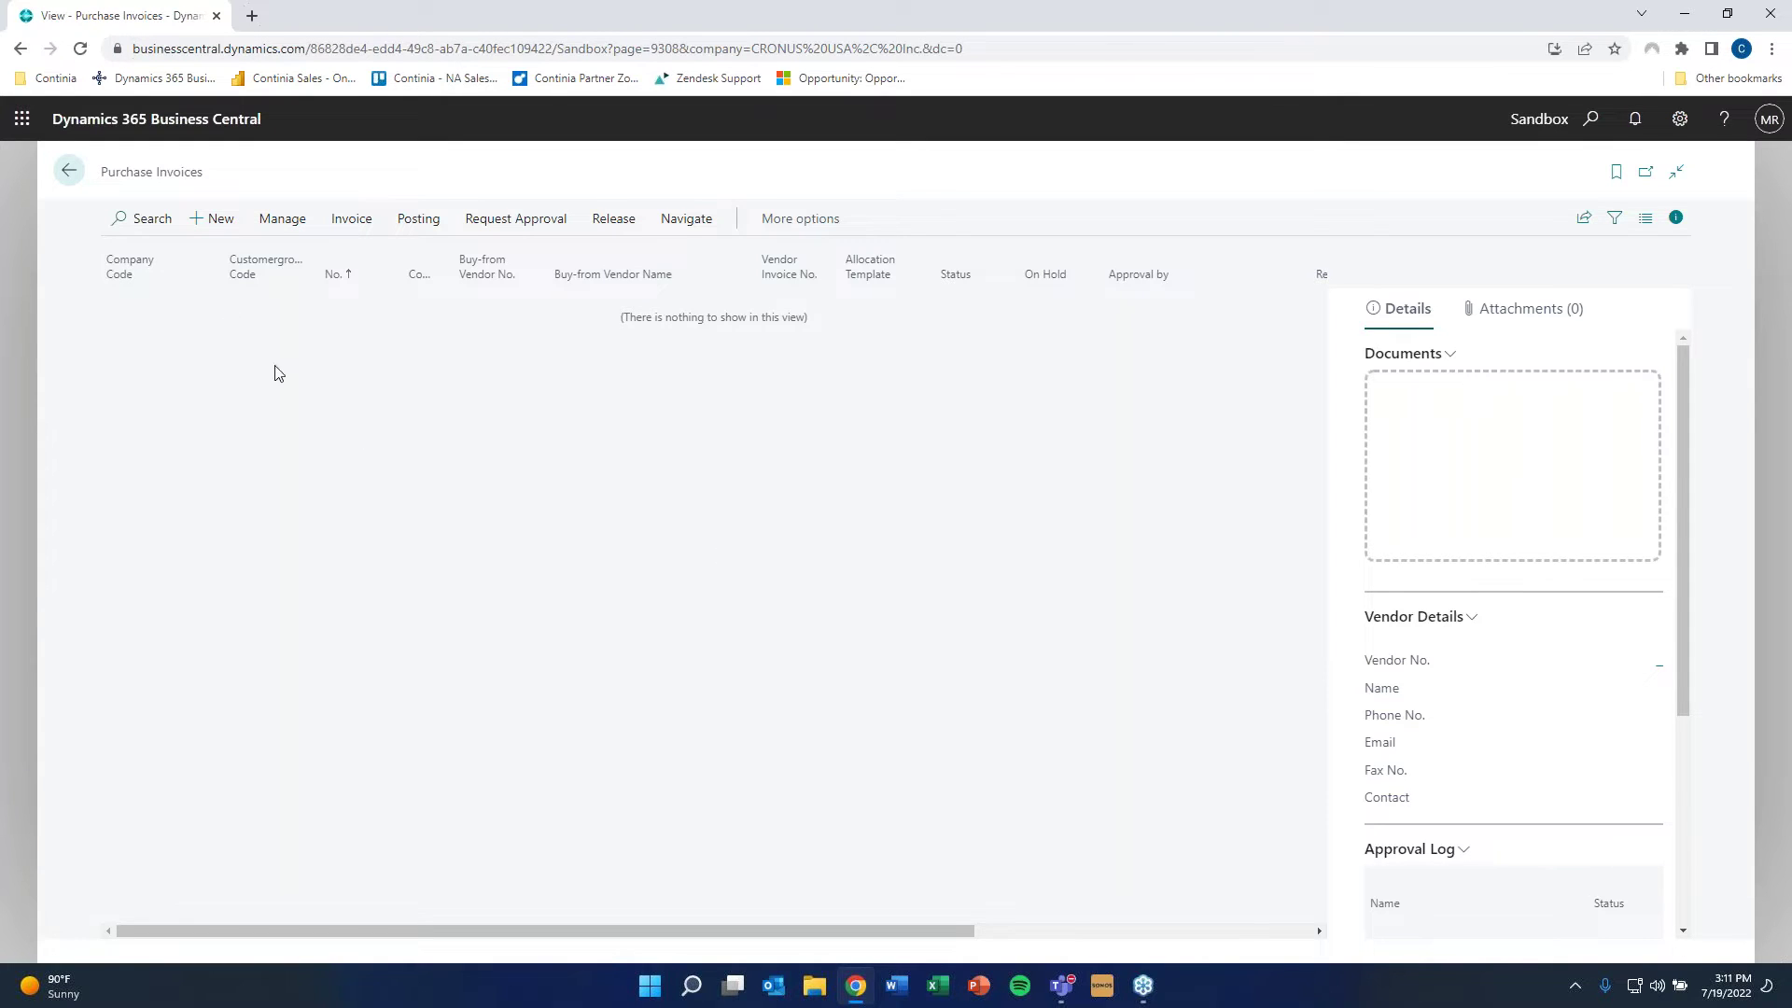
click(69, 181)
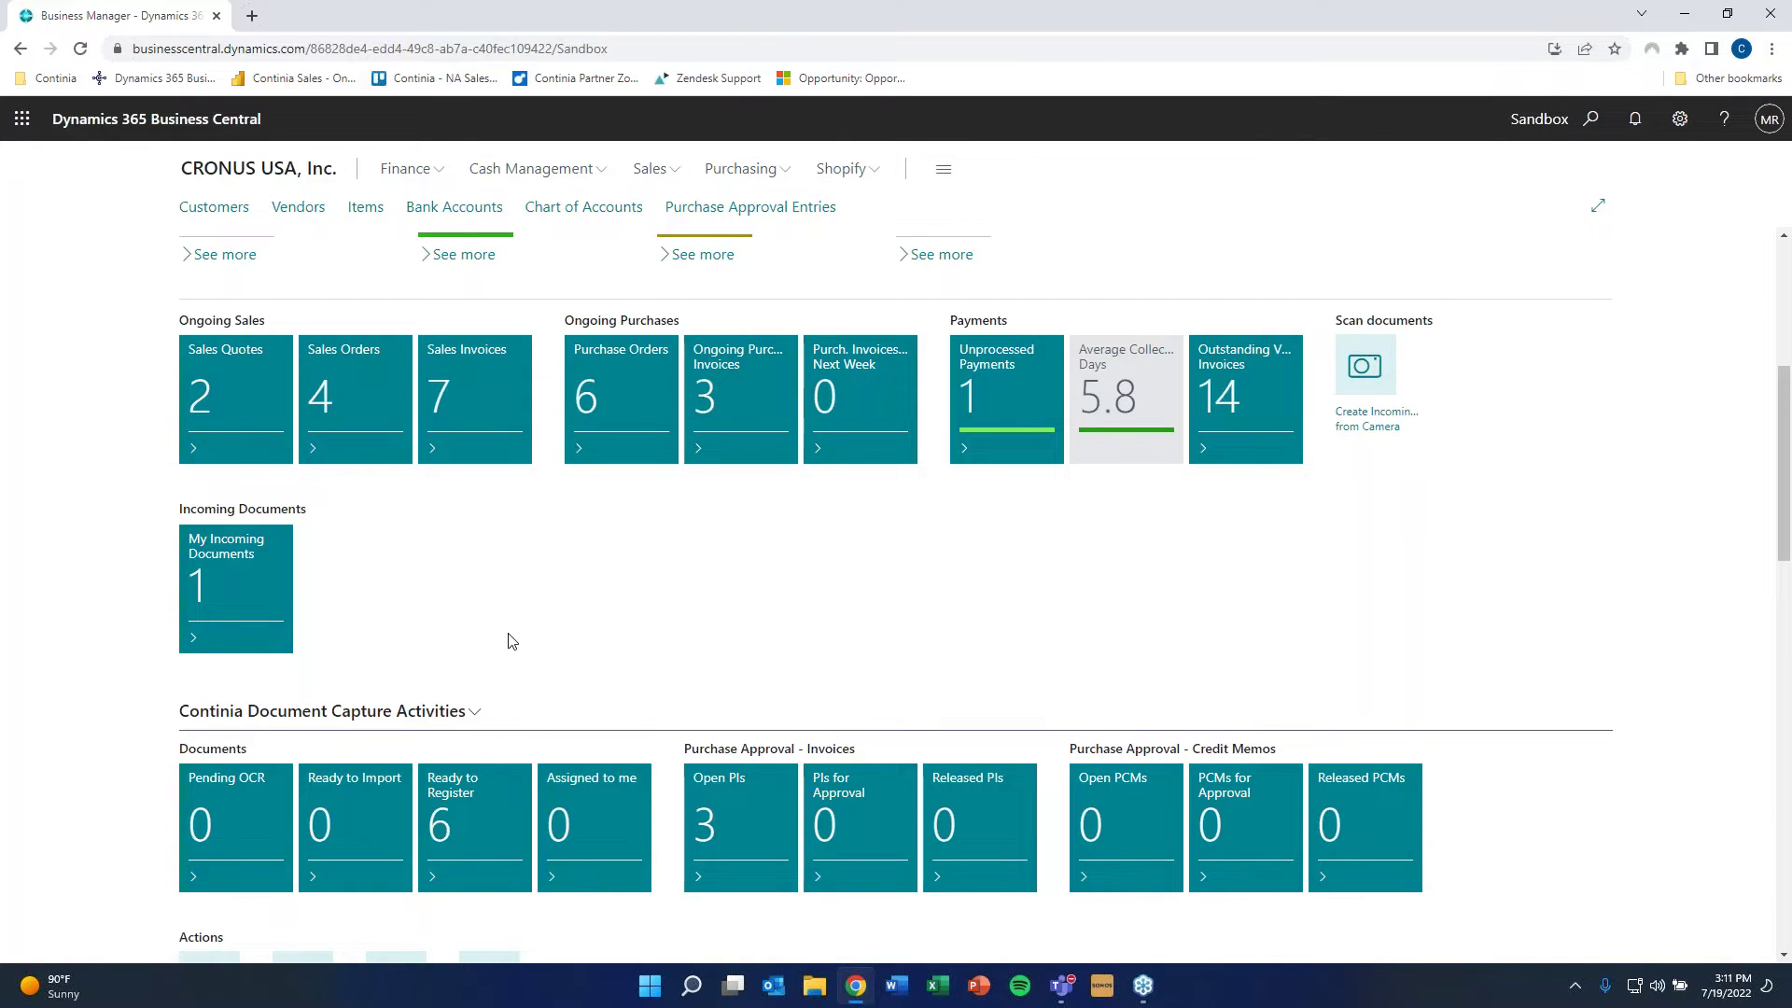
- Open the Ready to Register documents and review D000001's Invoice No. and header fields
click(502, 877)
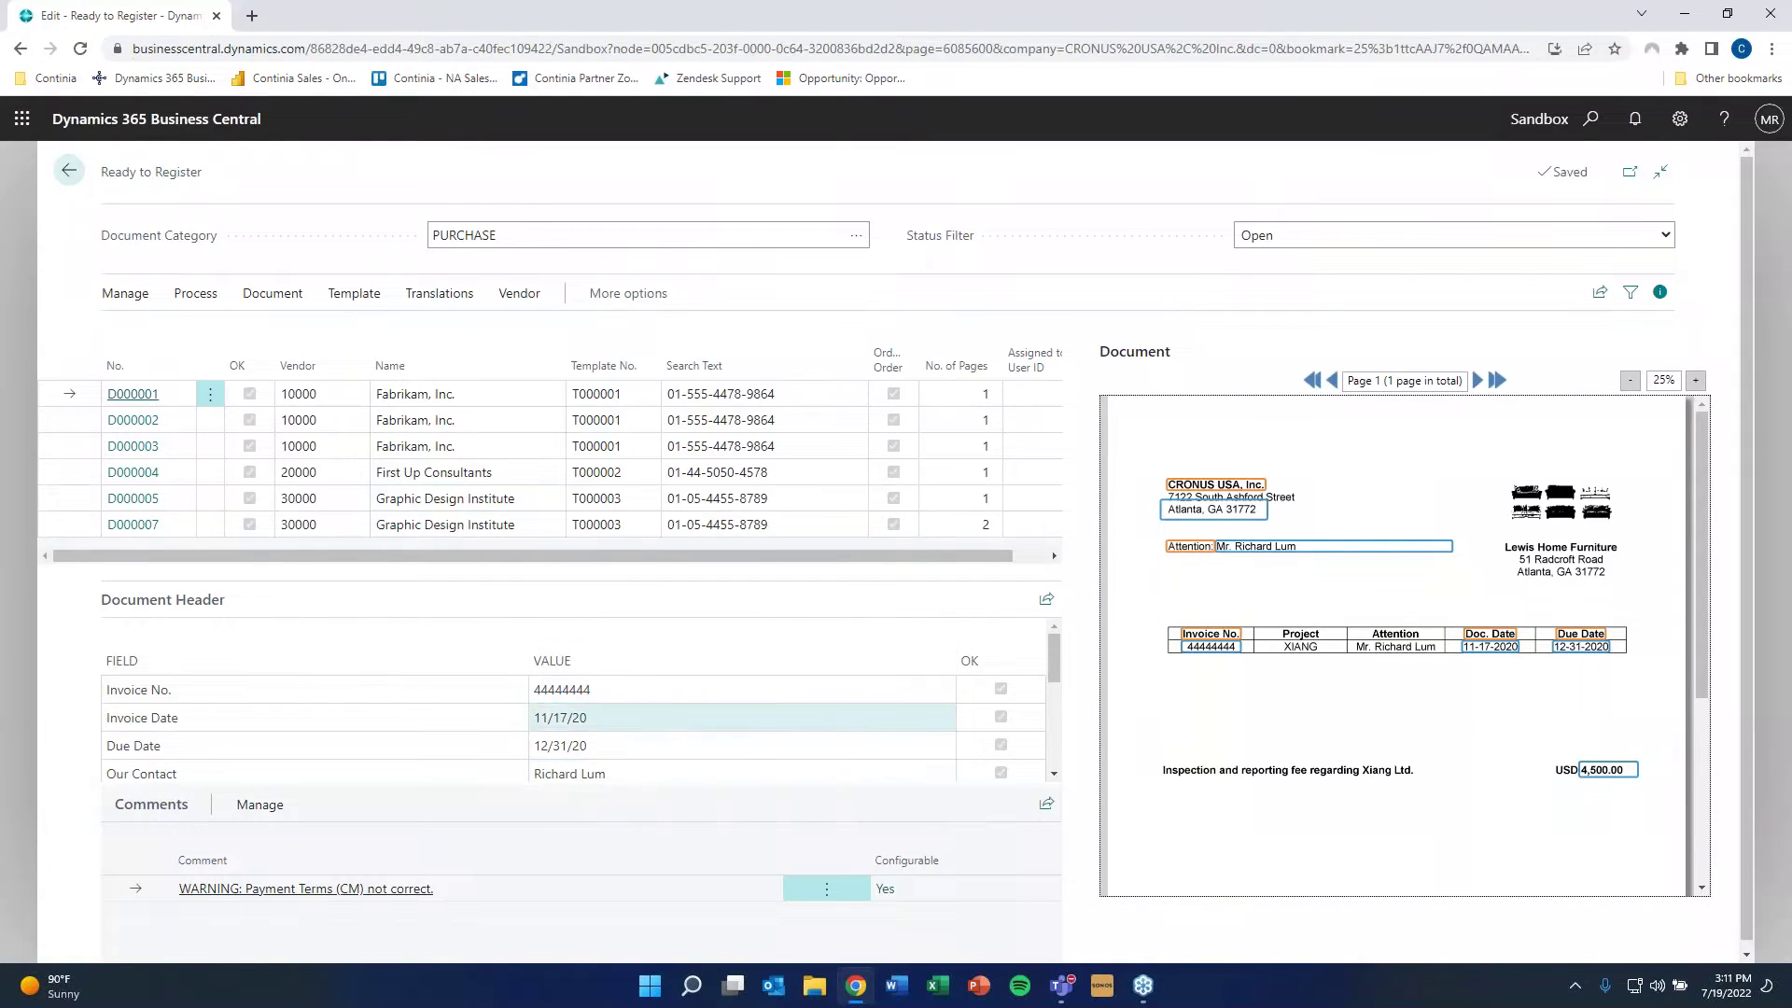
click(629, 692)
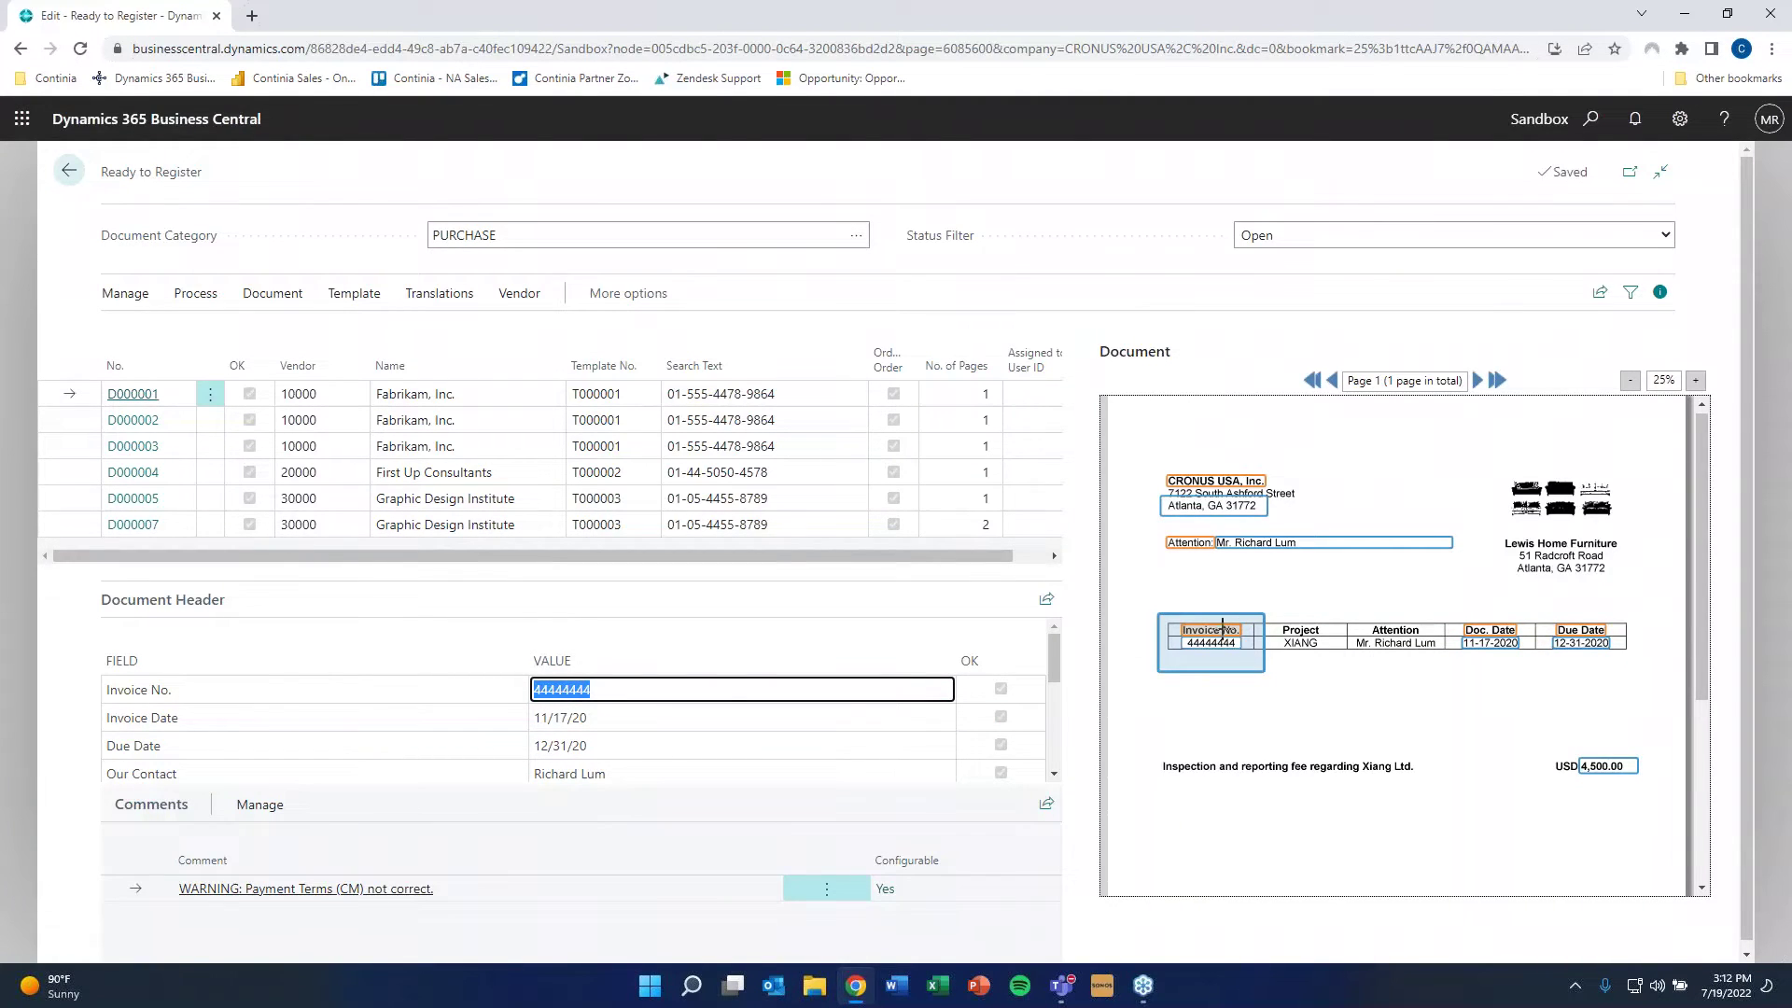
scroll(717, 705, down, 1)
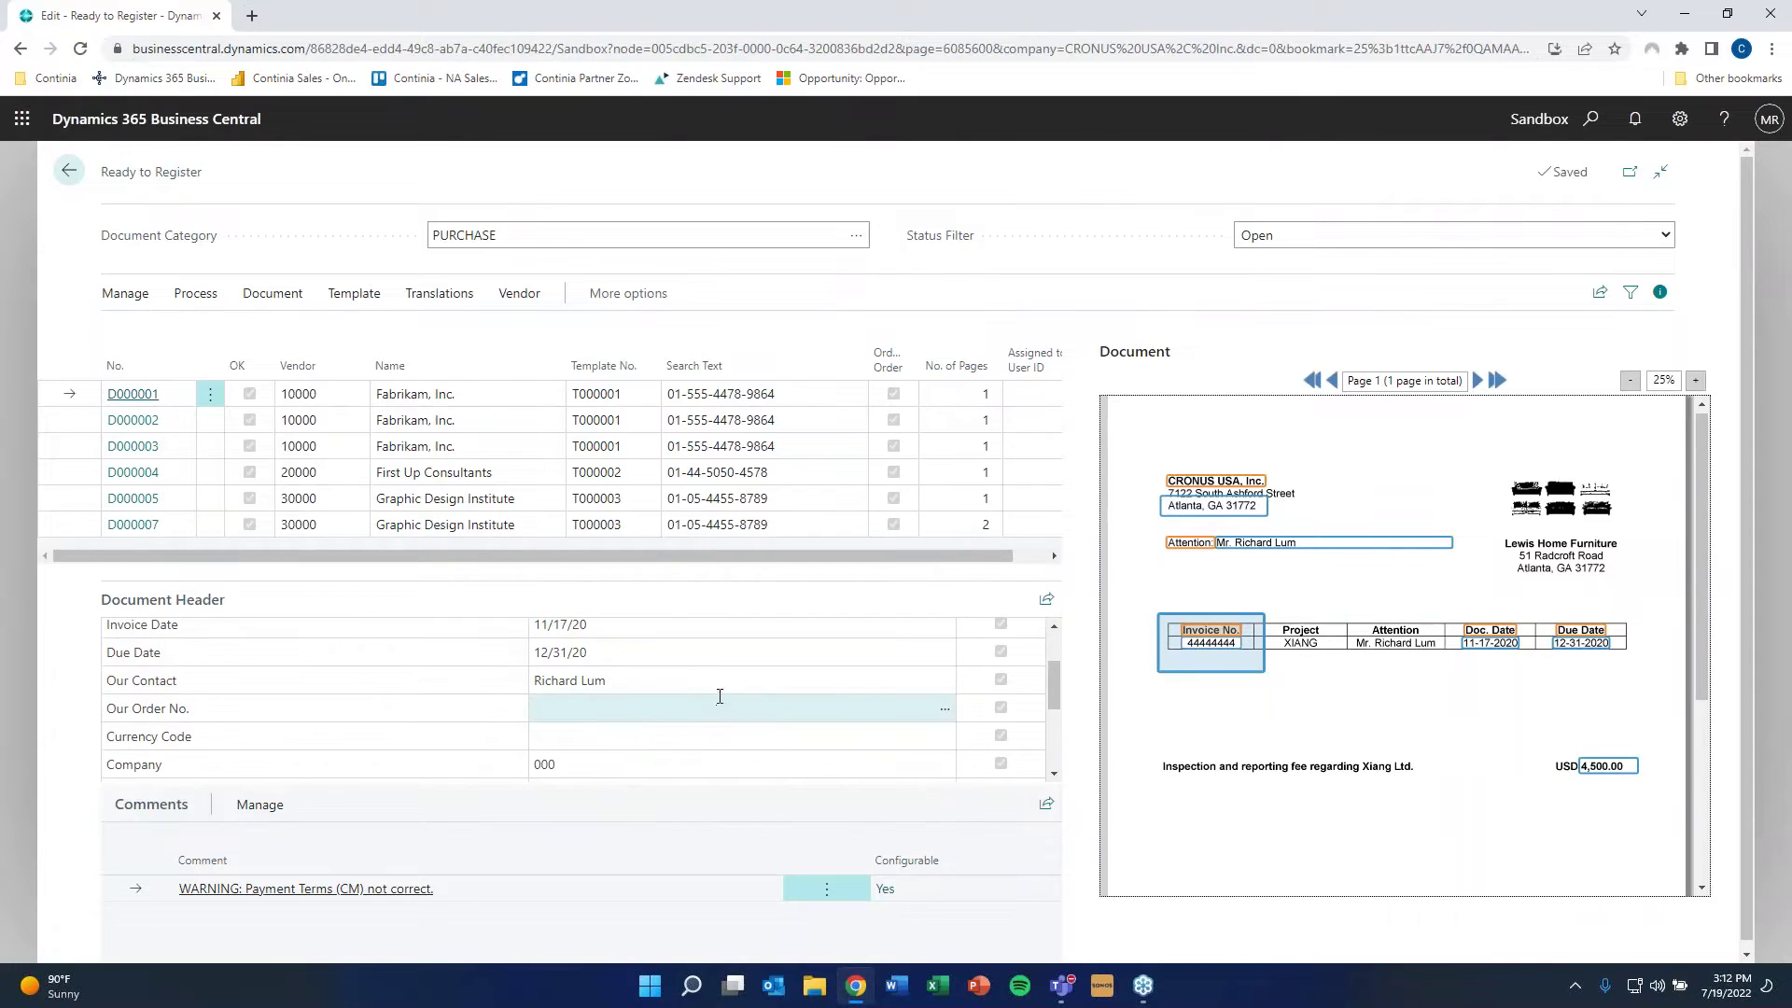
scroll(720, 696, down, 1)
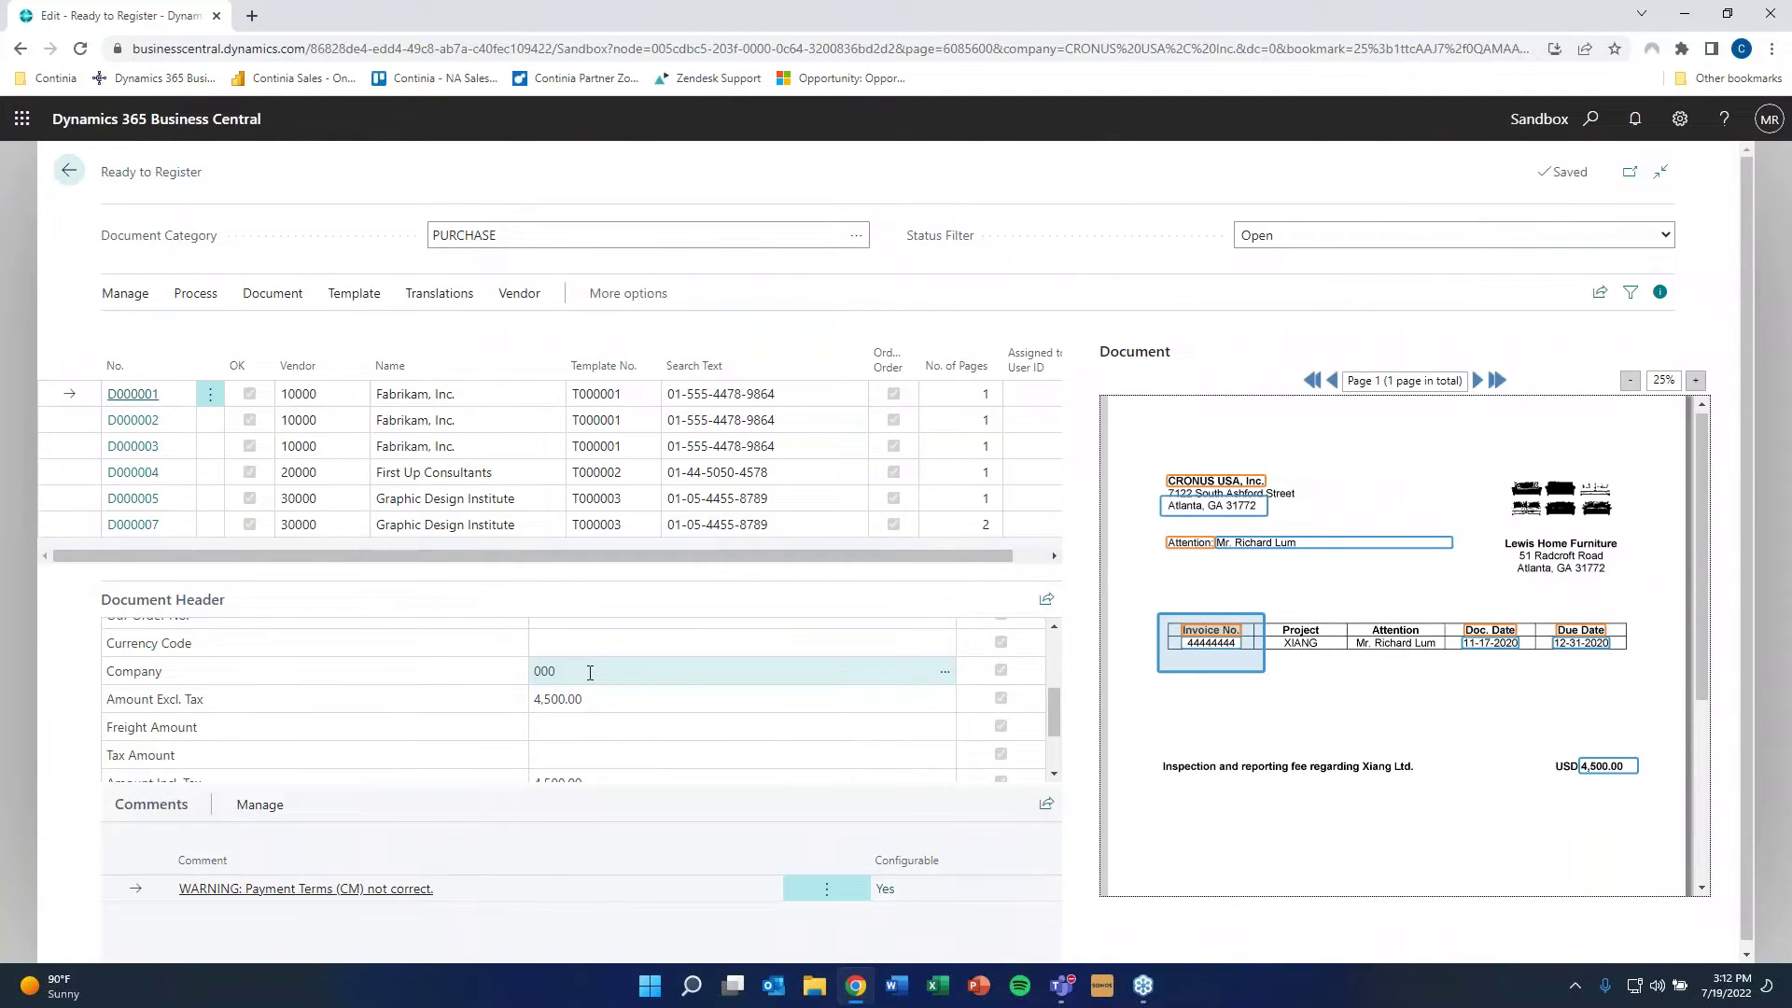
- Clear D000001's Company value to raise the 'Company is not correct' error
click(592, 672)
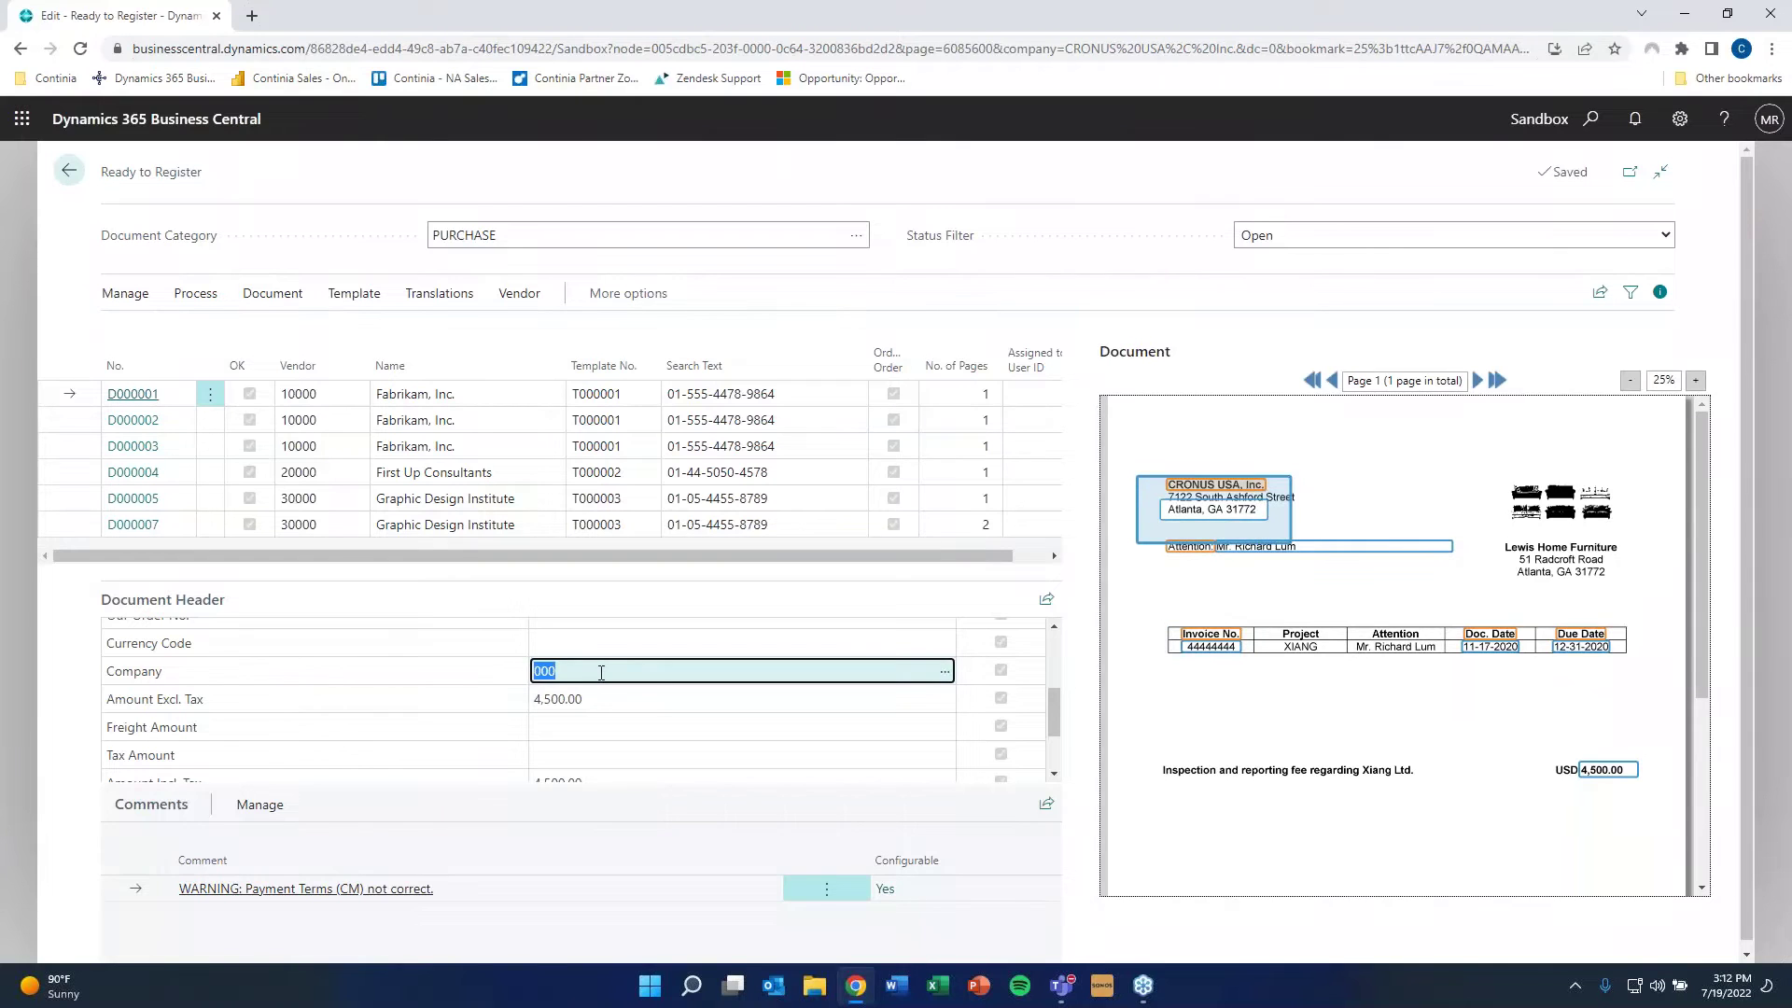
key(Delete)
click(415, 833)
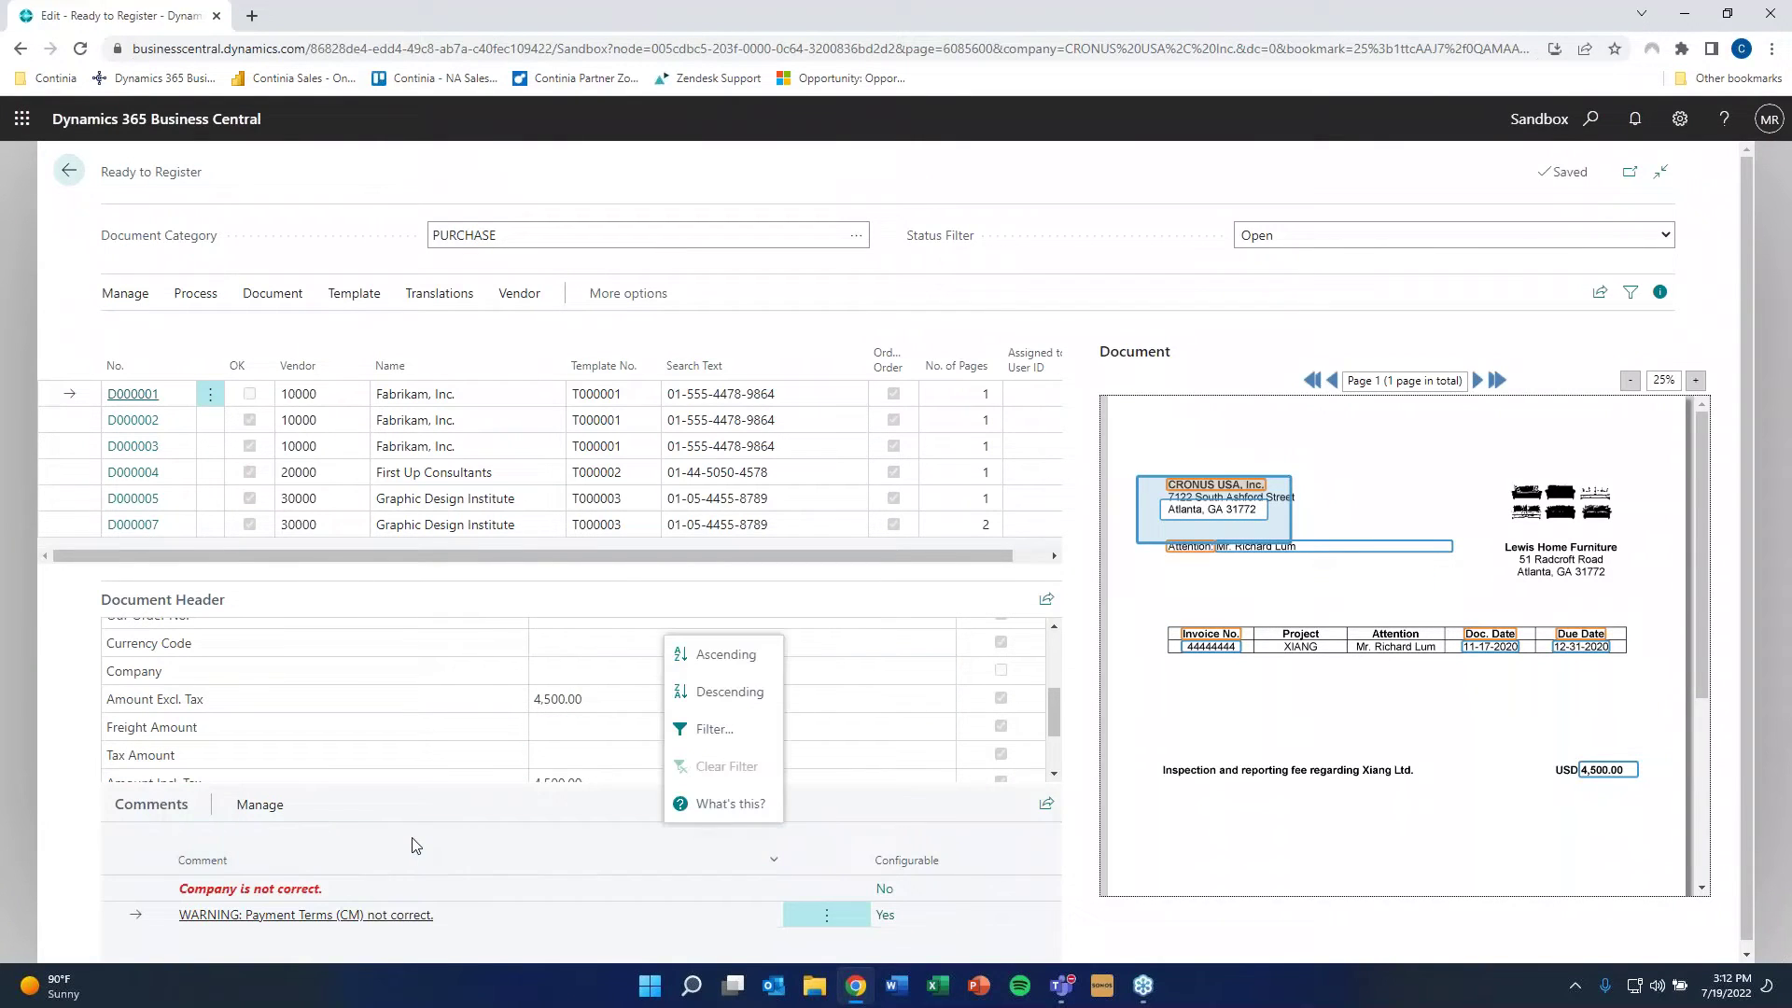
click(407, 863)
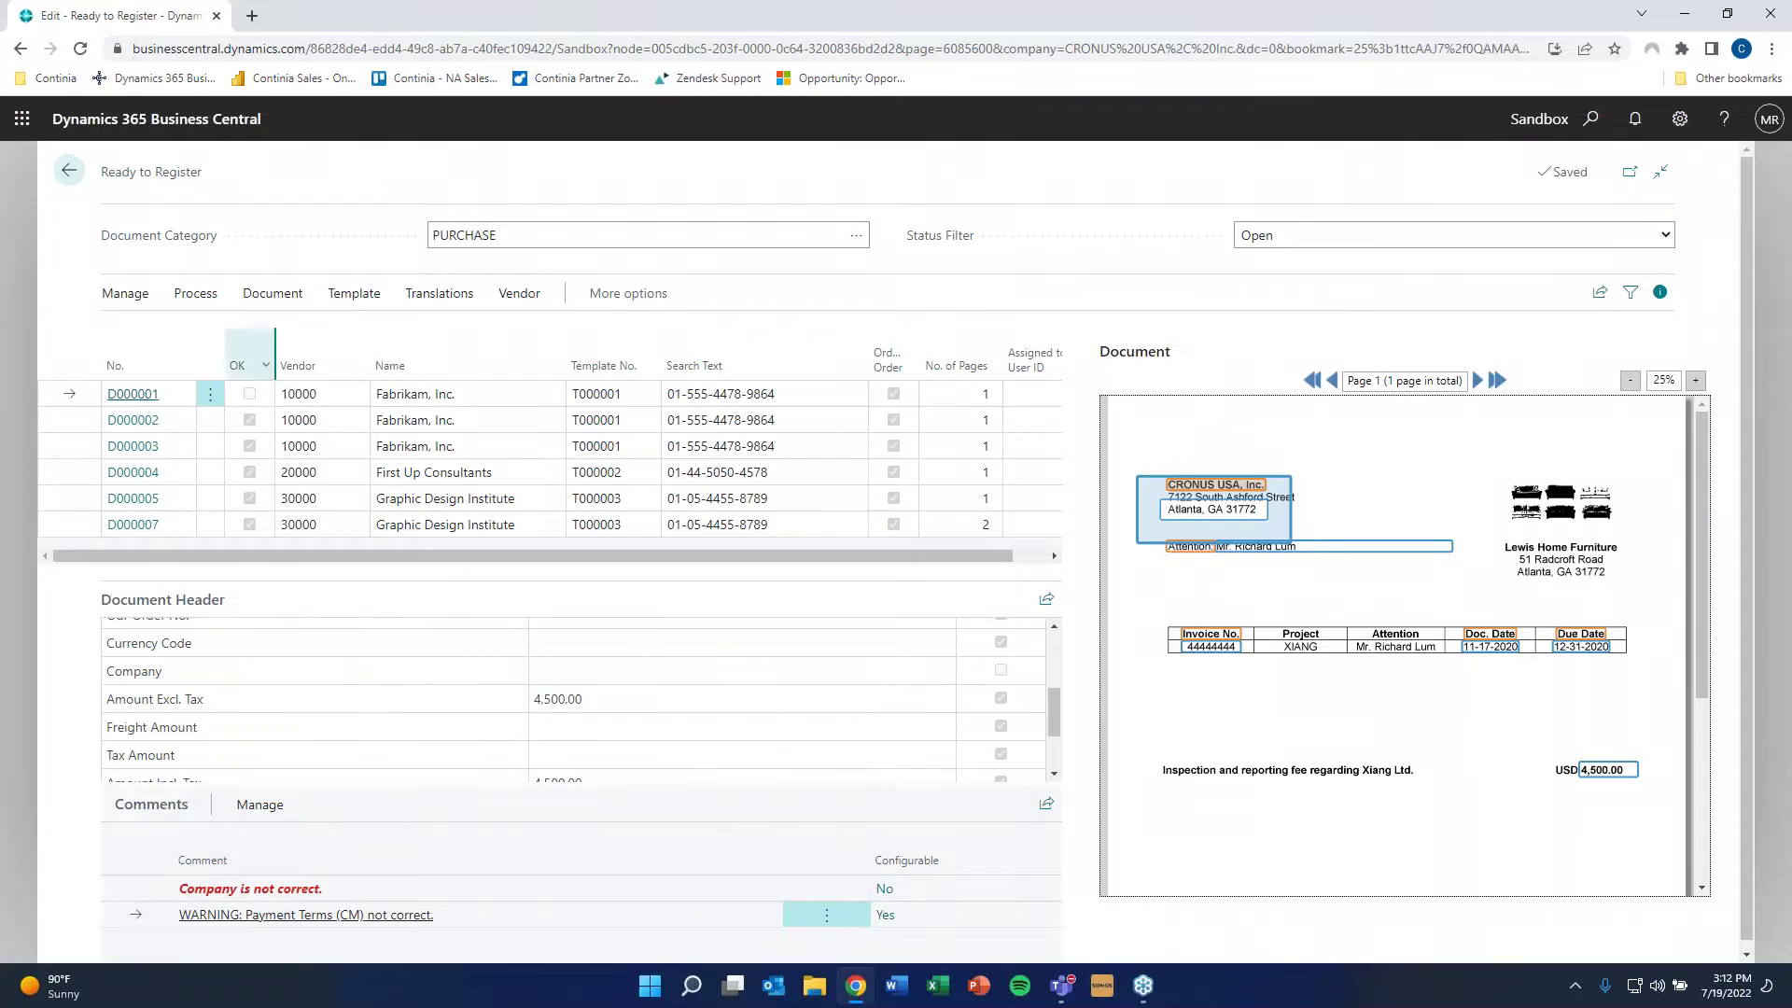
- Run Recognize Fields so Company returns to 000 and the error disappears
click(191, 297)
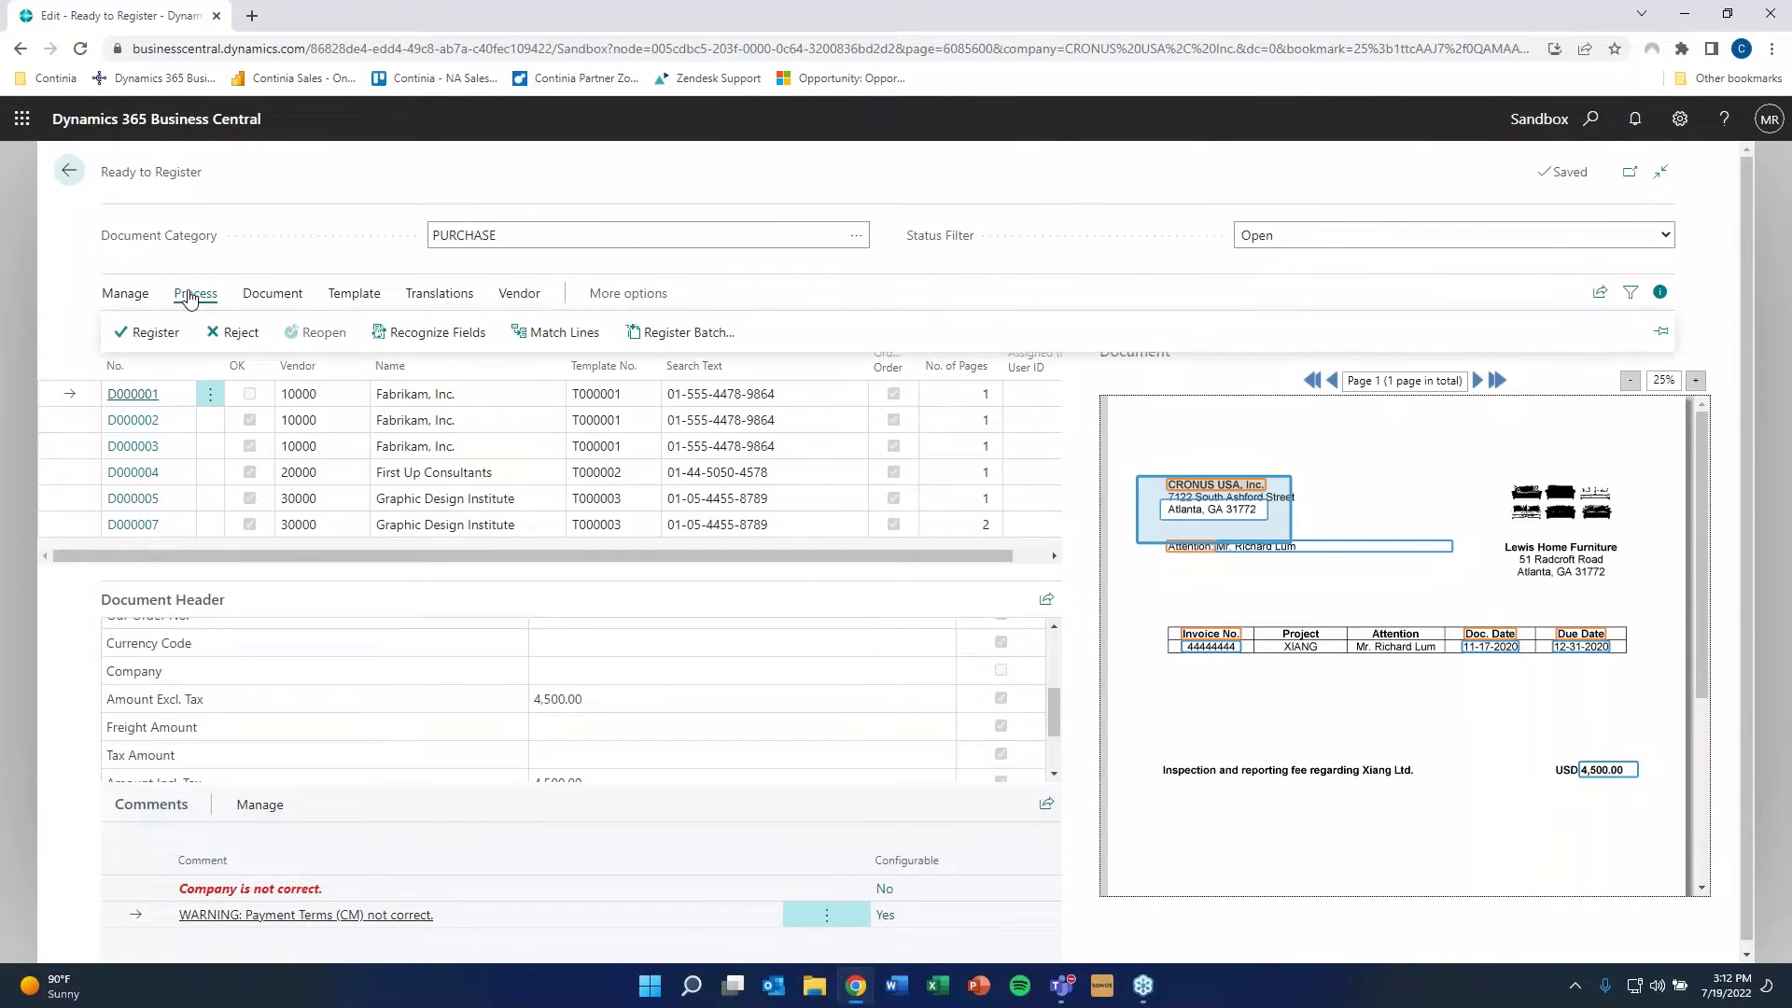
click(454, 334)
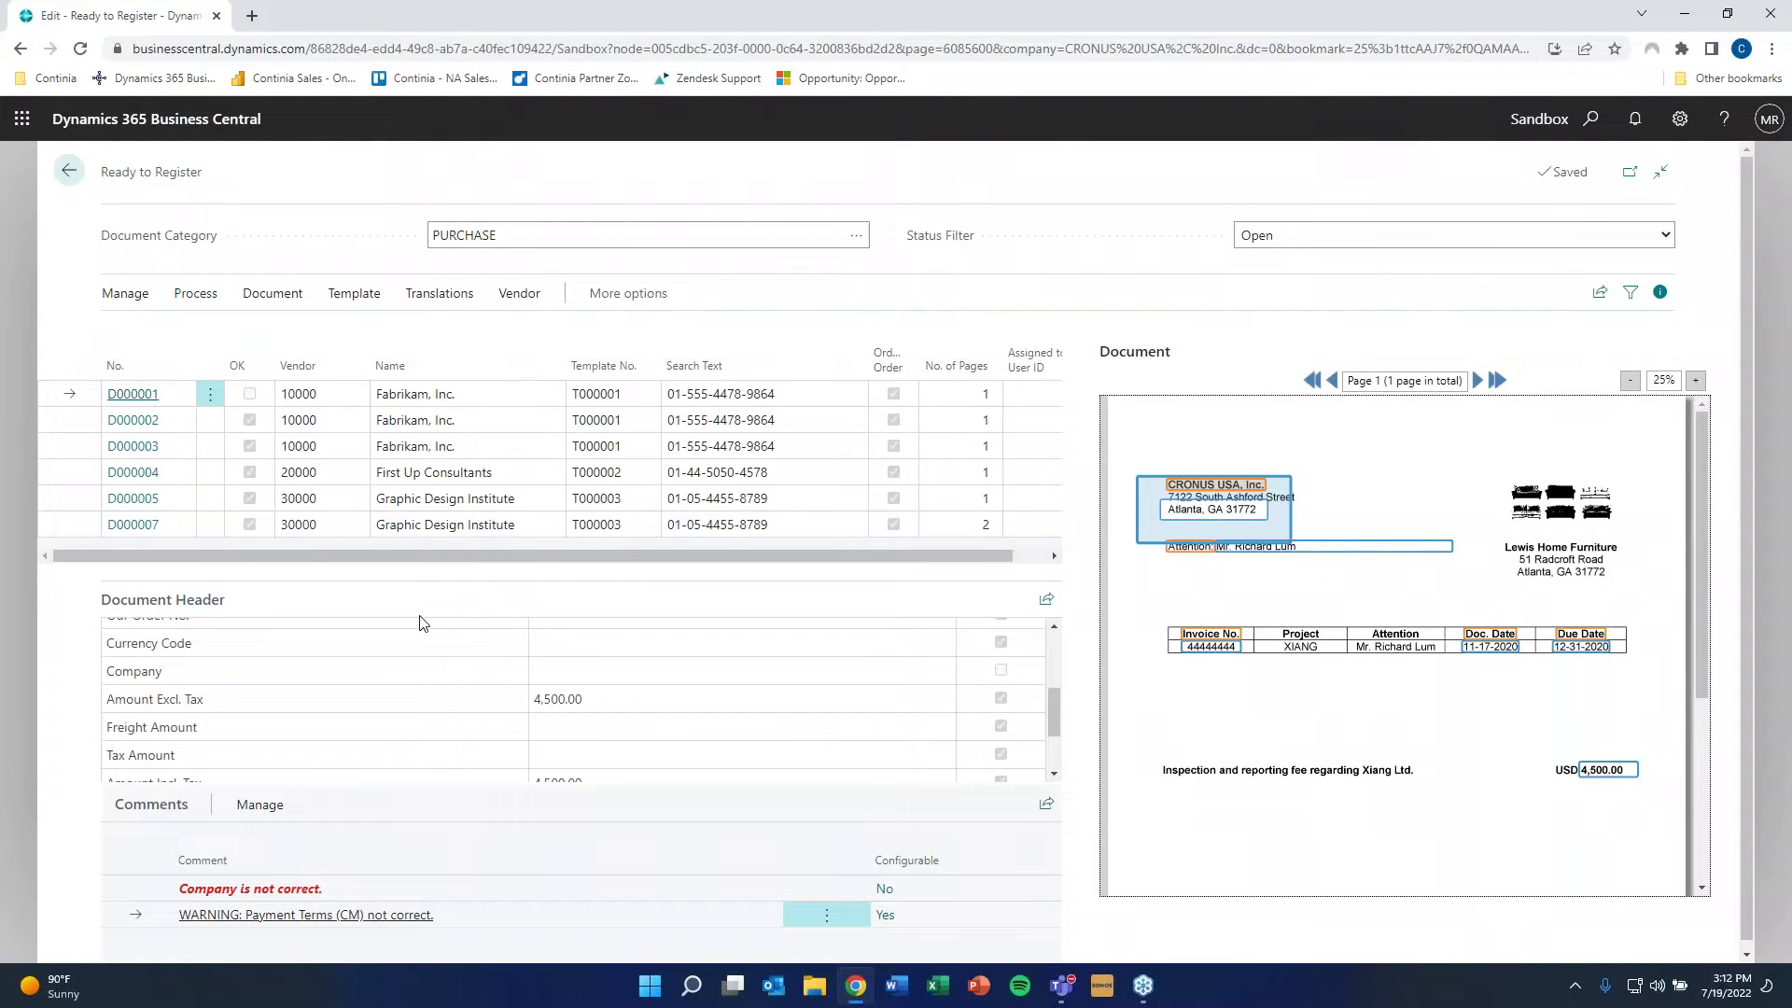
click(541, 671)
click(72, 773)
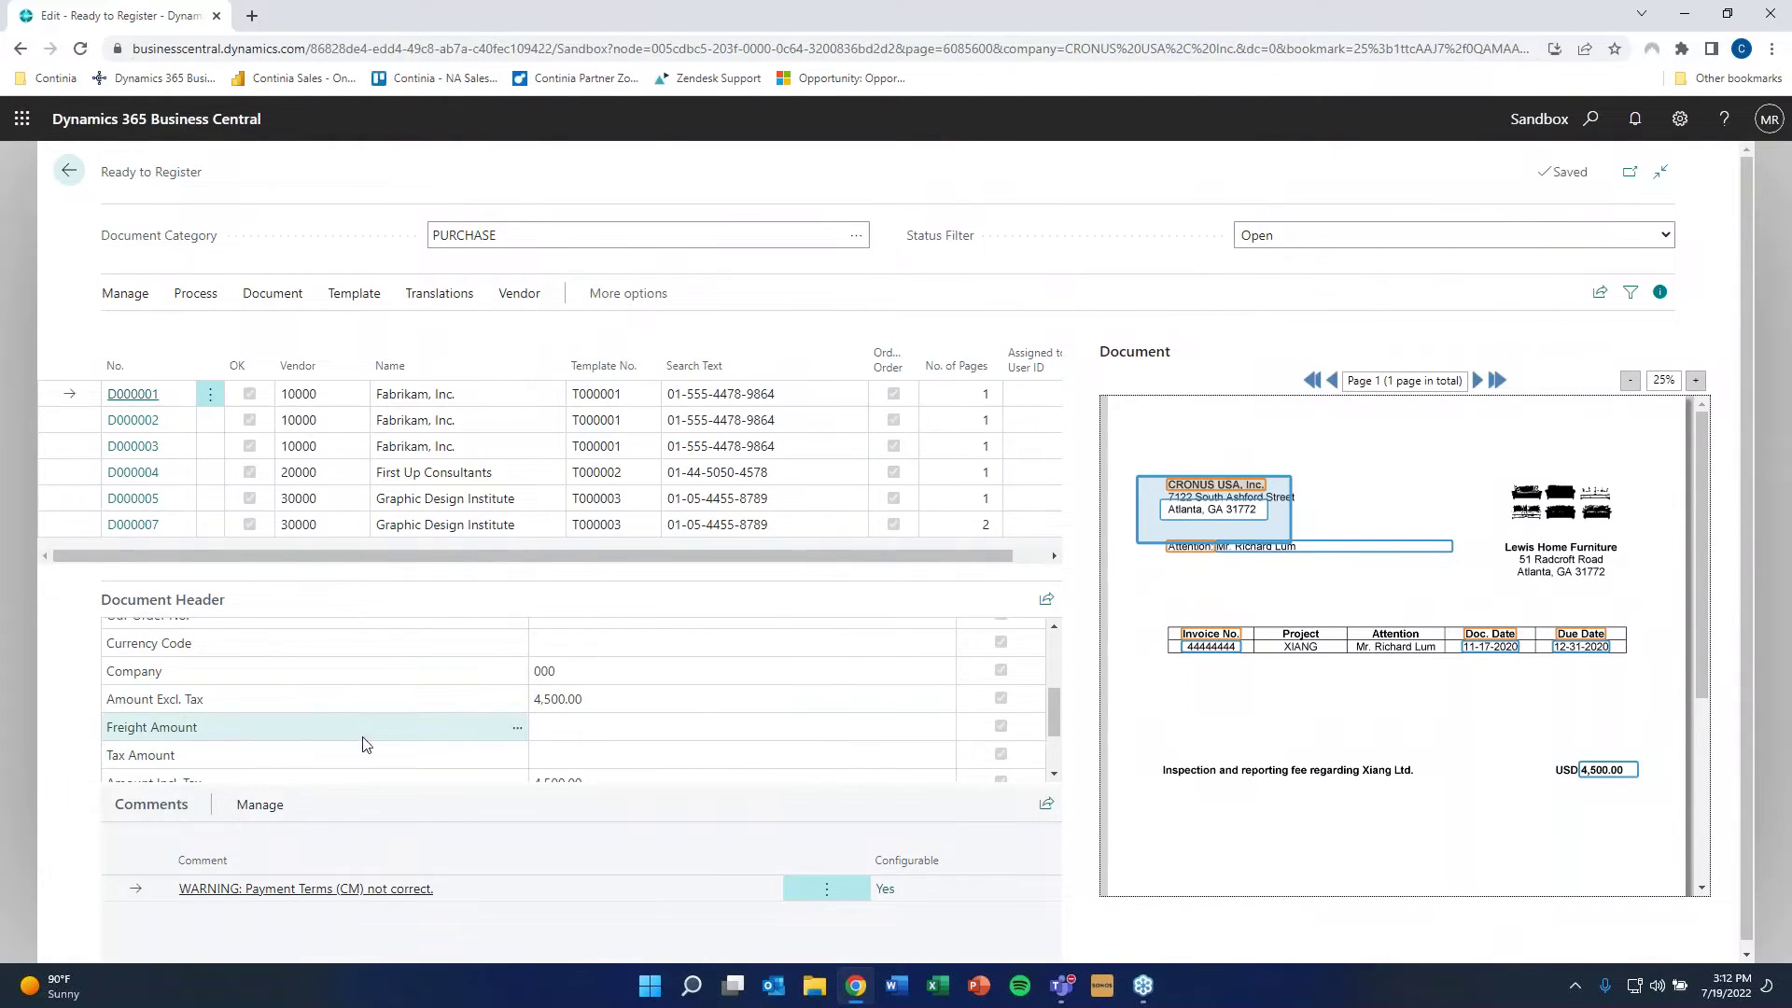
scroll(635, 700, down, 1)
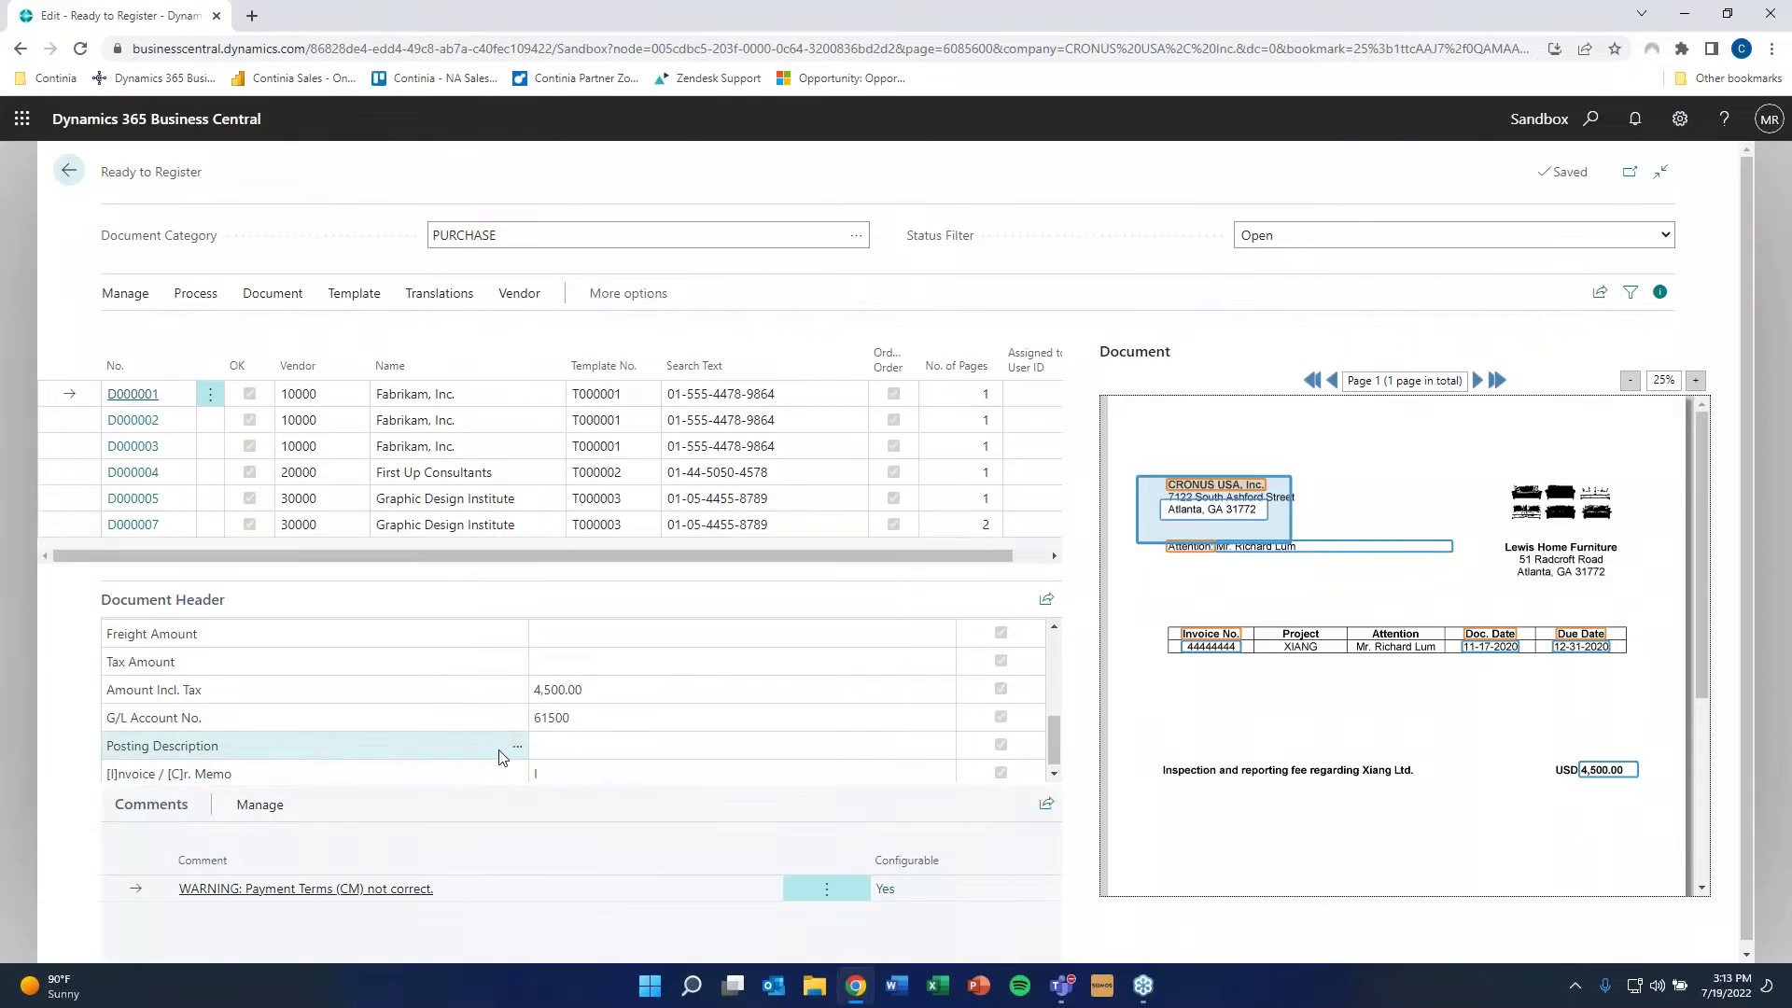
- Capture 'Inspection and reporting fee regarding Xiang Ltd.' from the preview into Posting Description
click(554, 752)
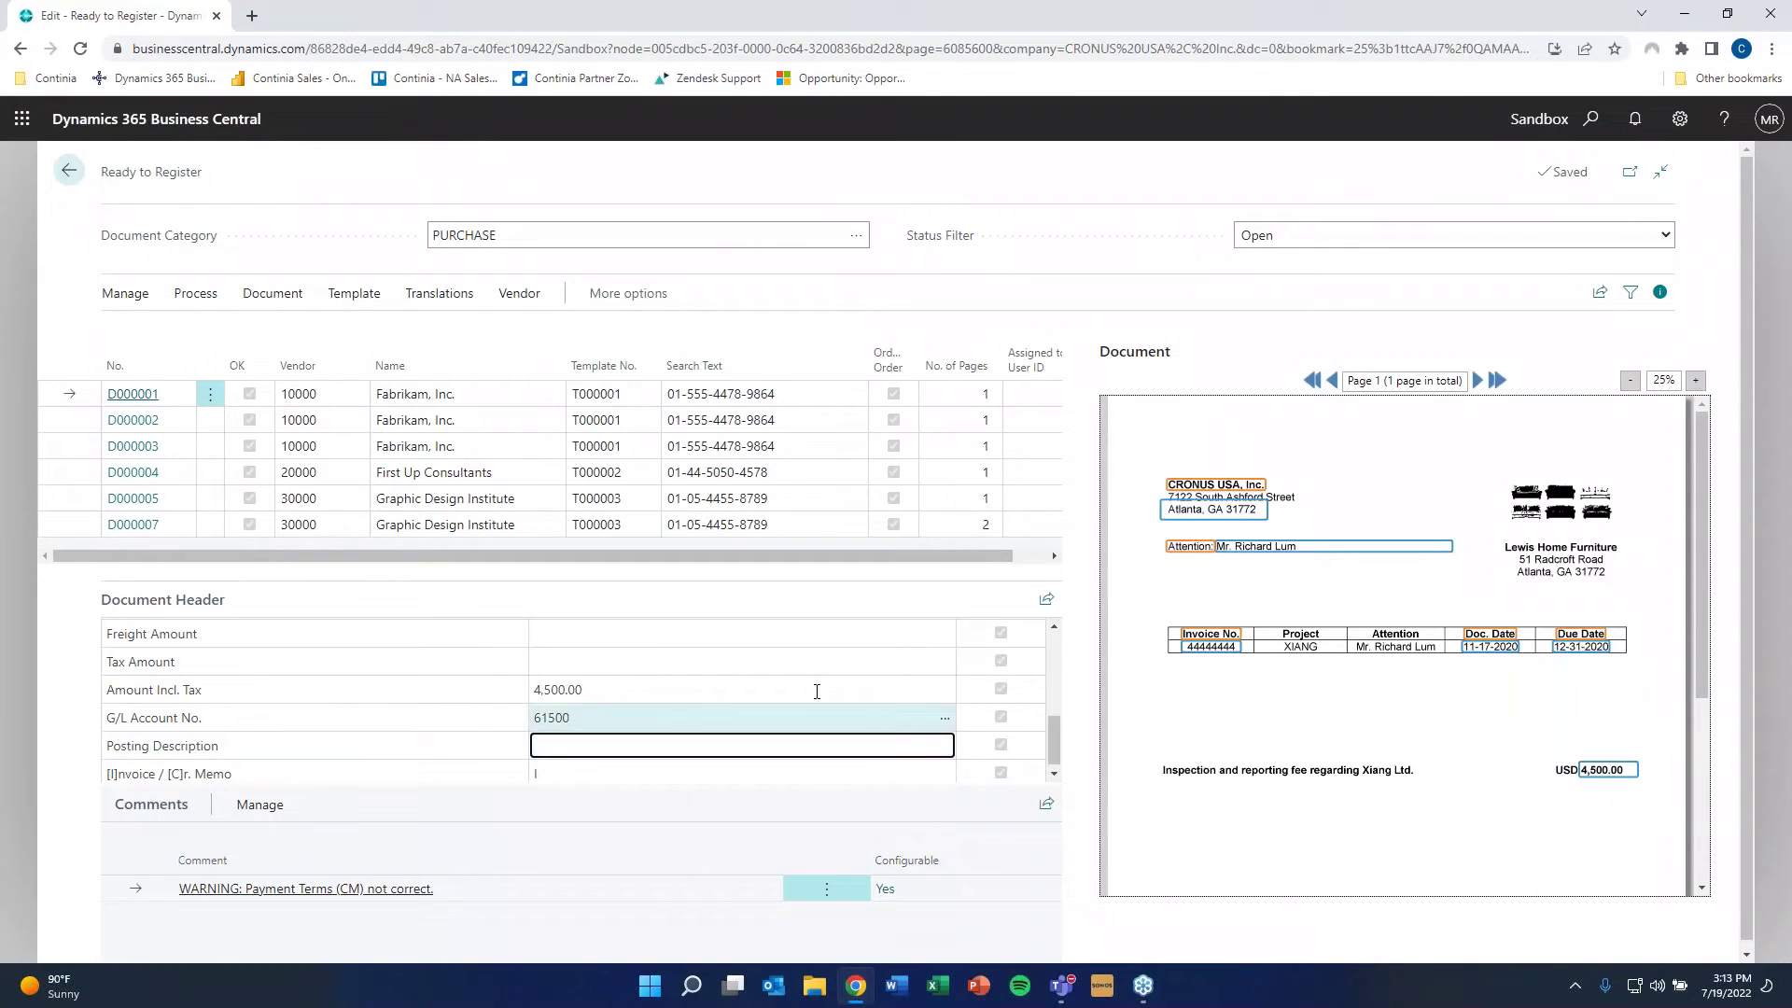
drag(1123, 740, 1467, 818)
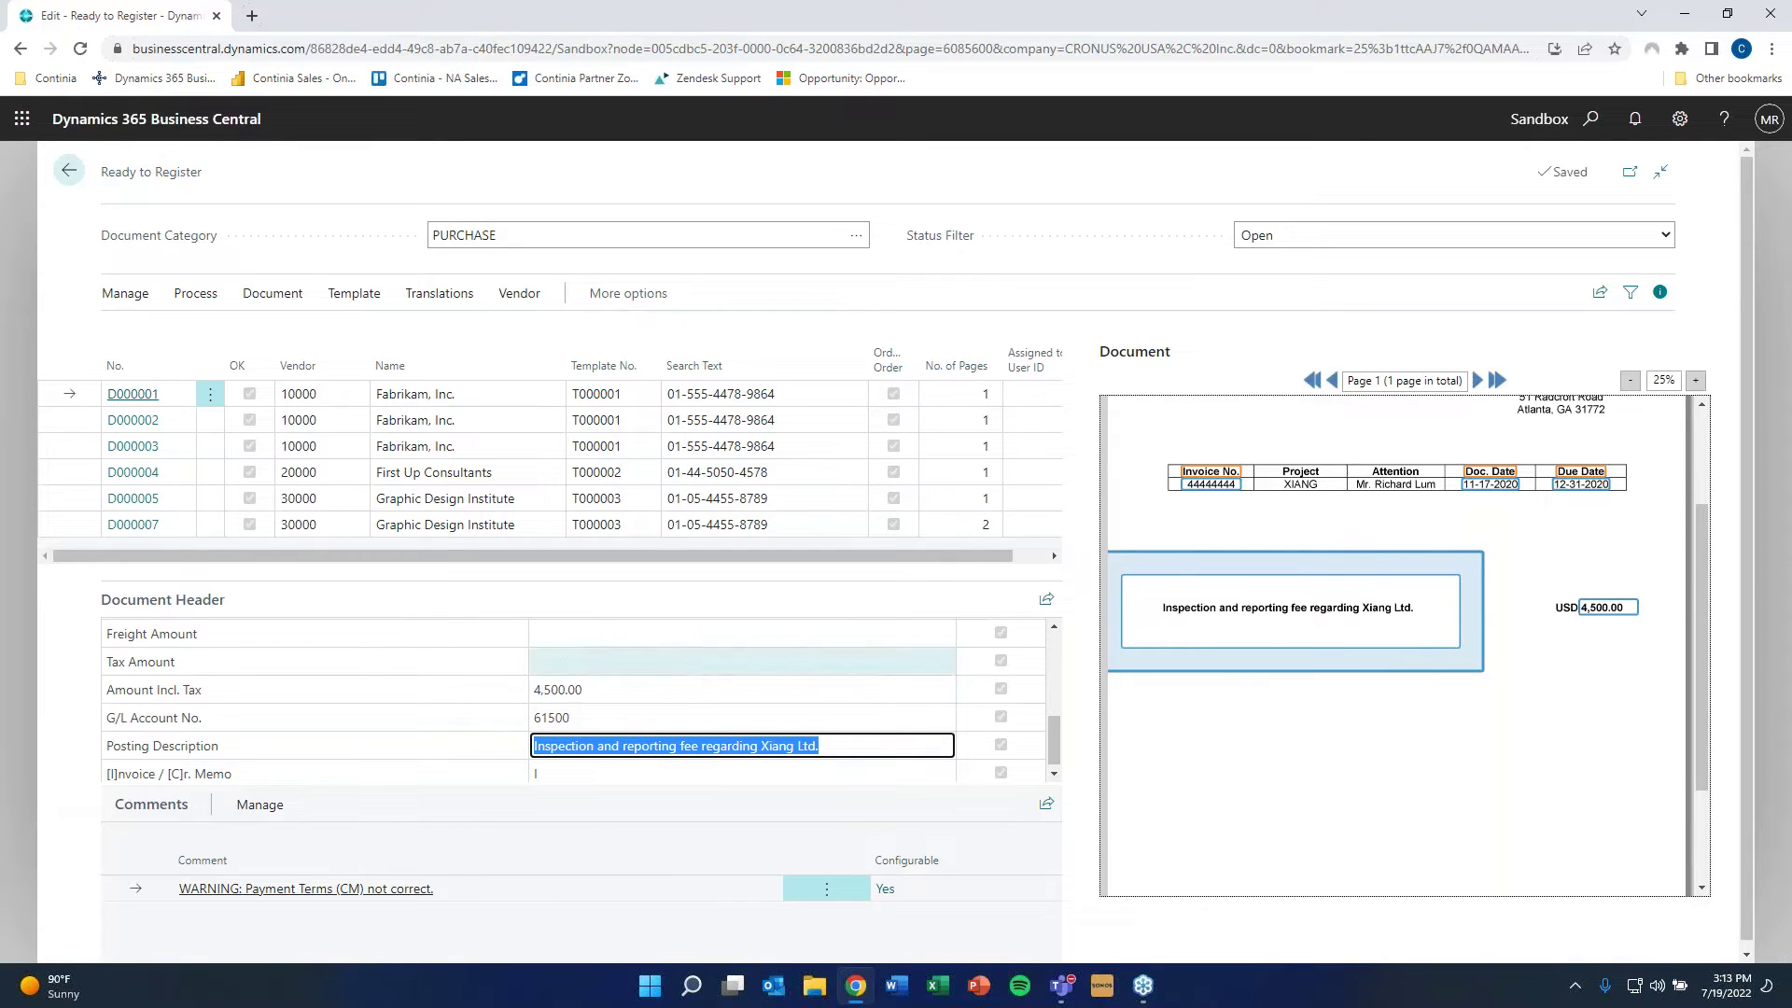
click(677, 616)
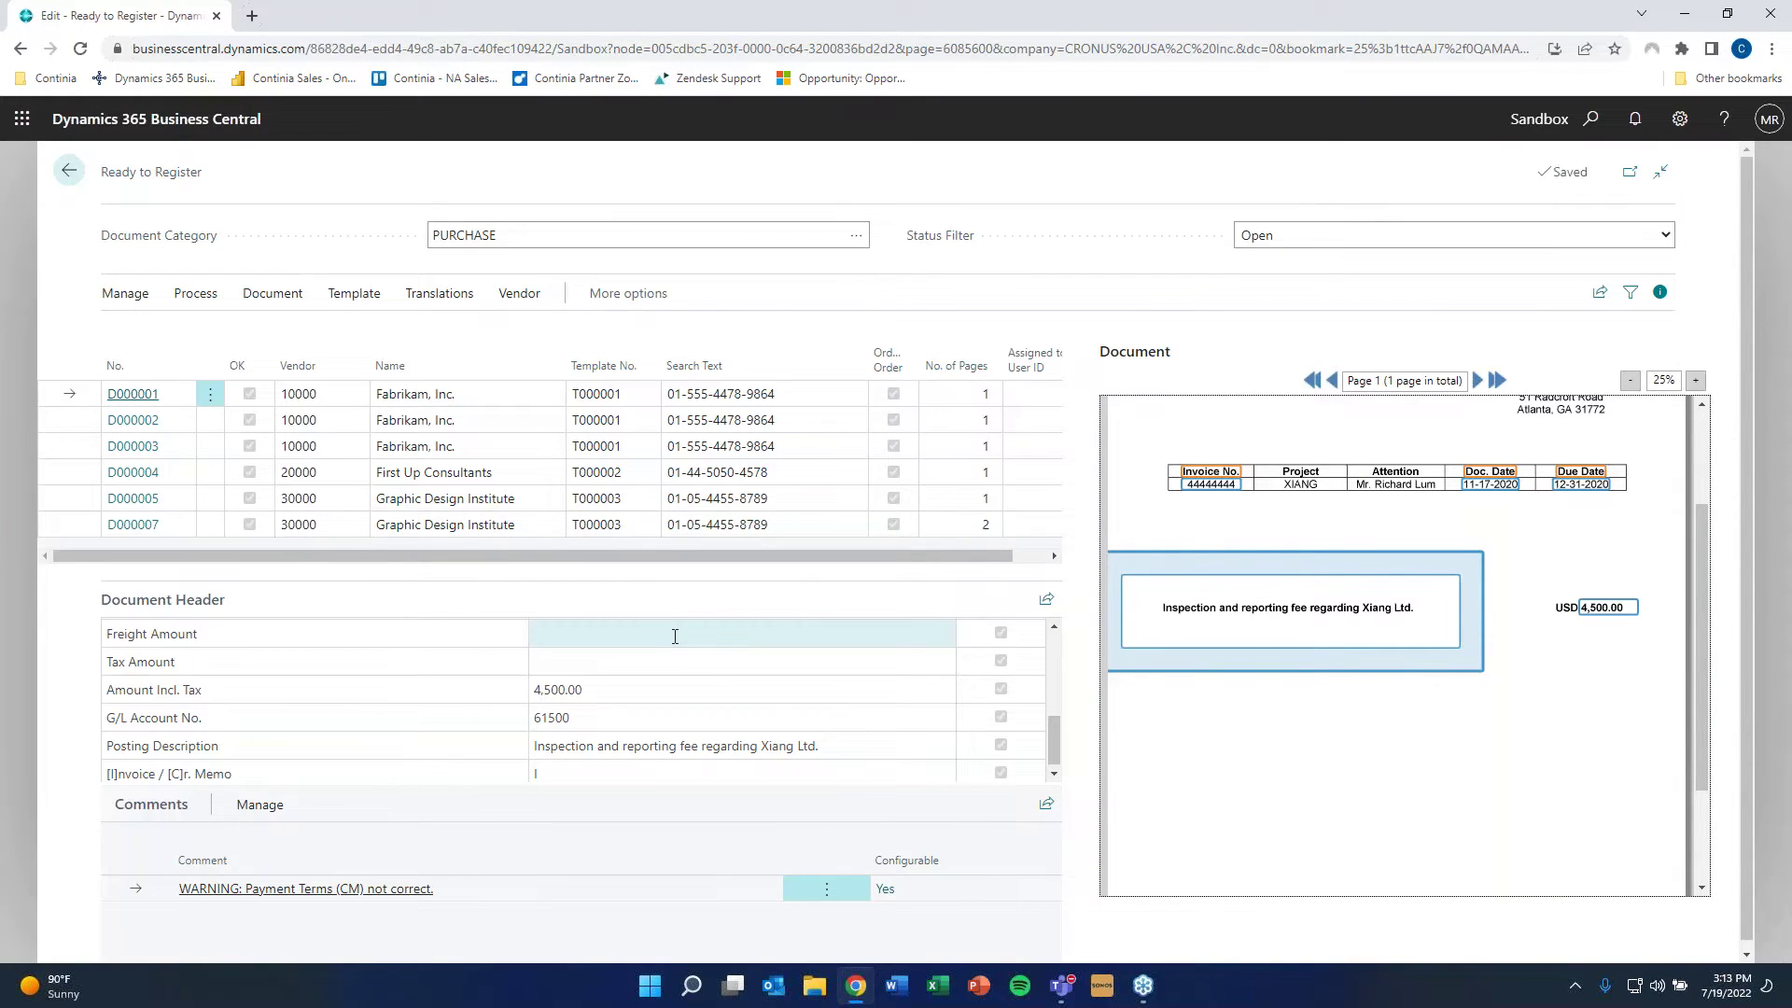
click(196, 297)
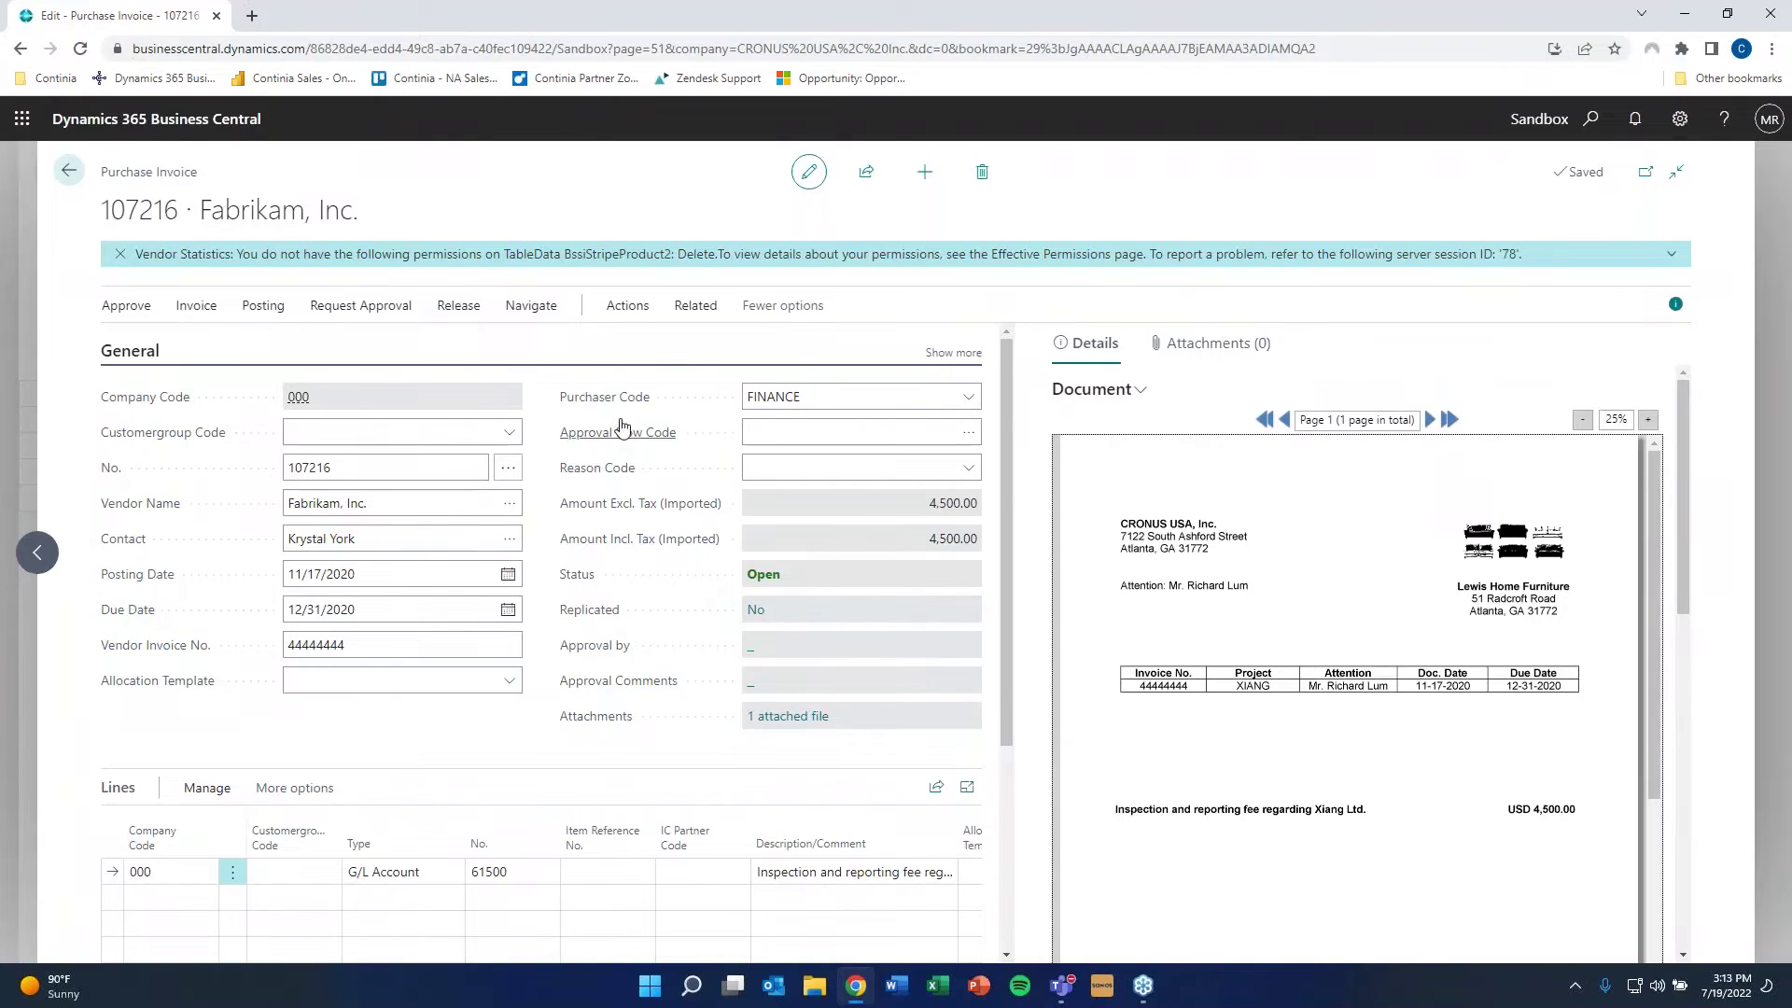
- Dismiss the permissions warning and send purchase invoice 107216 for approval by Finance
click(121, 255)
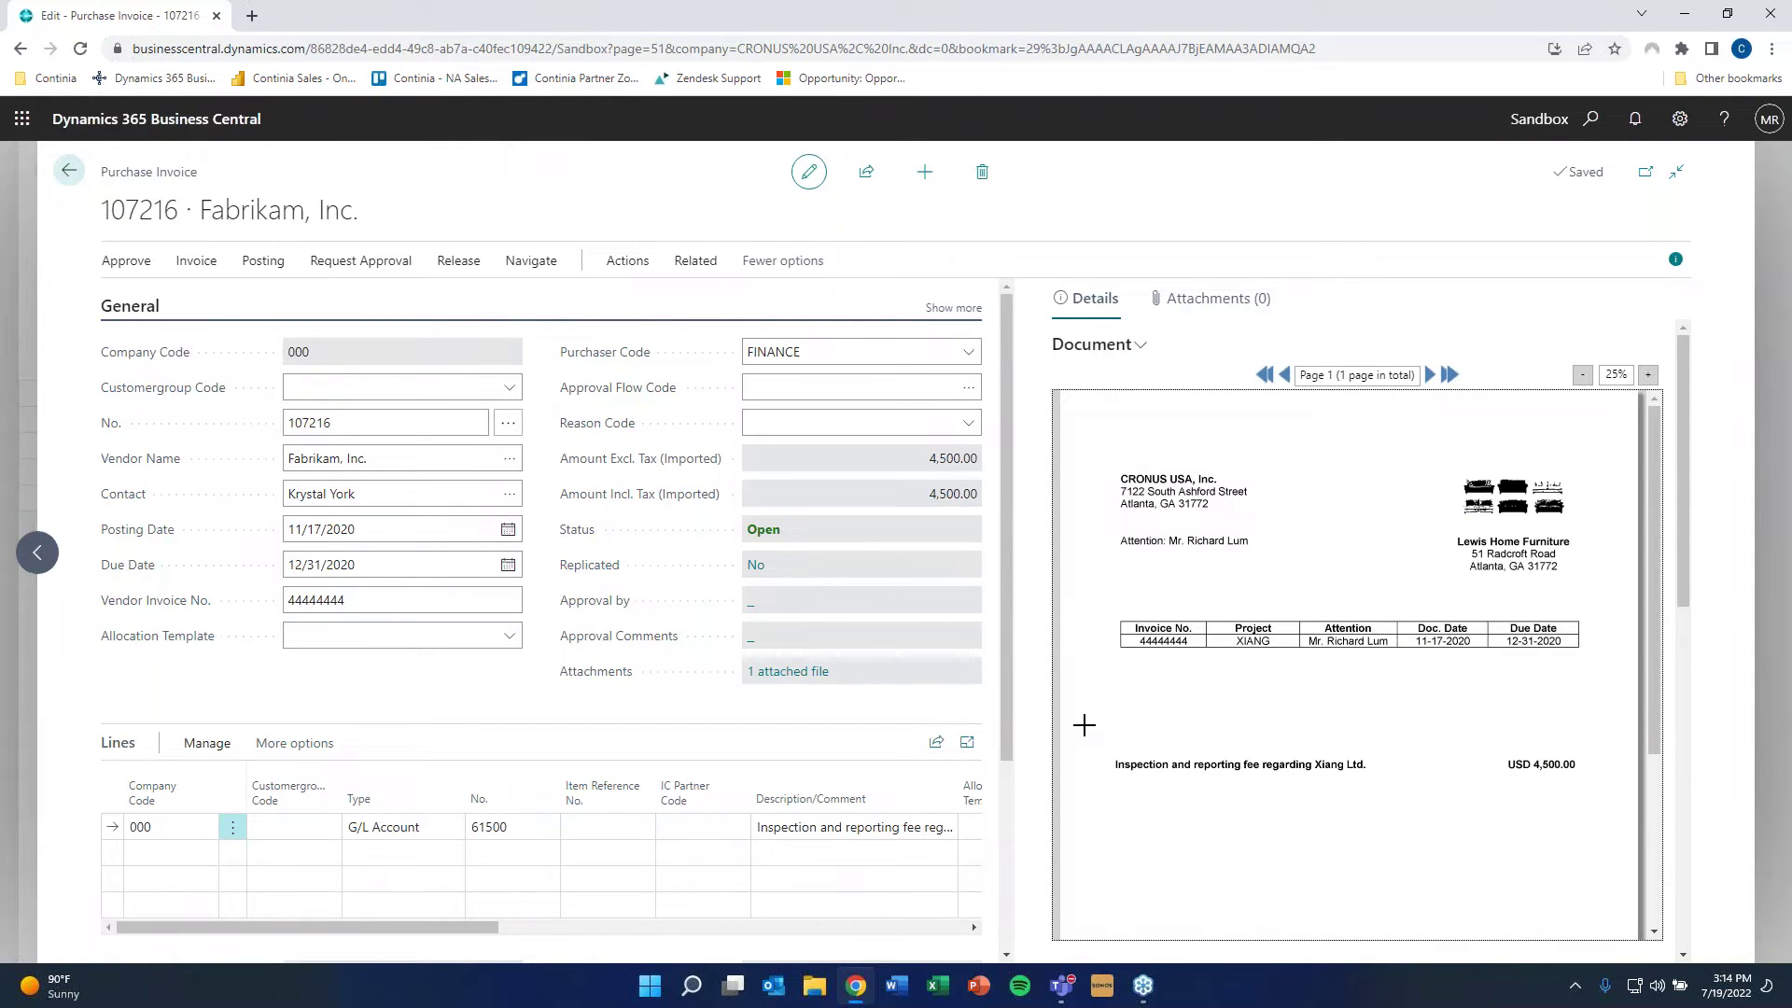
click(352, 262)
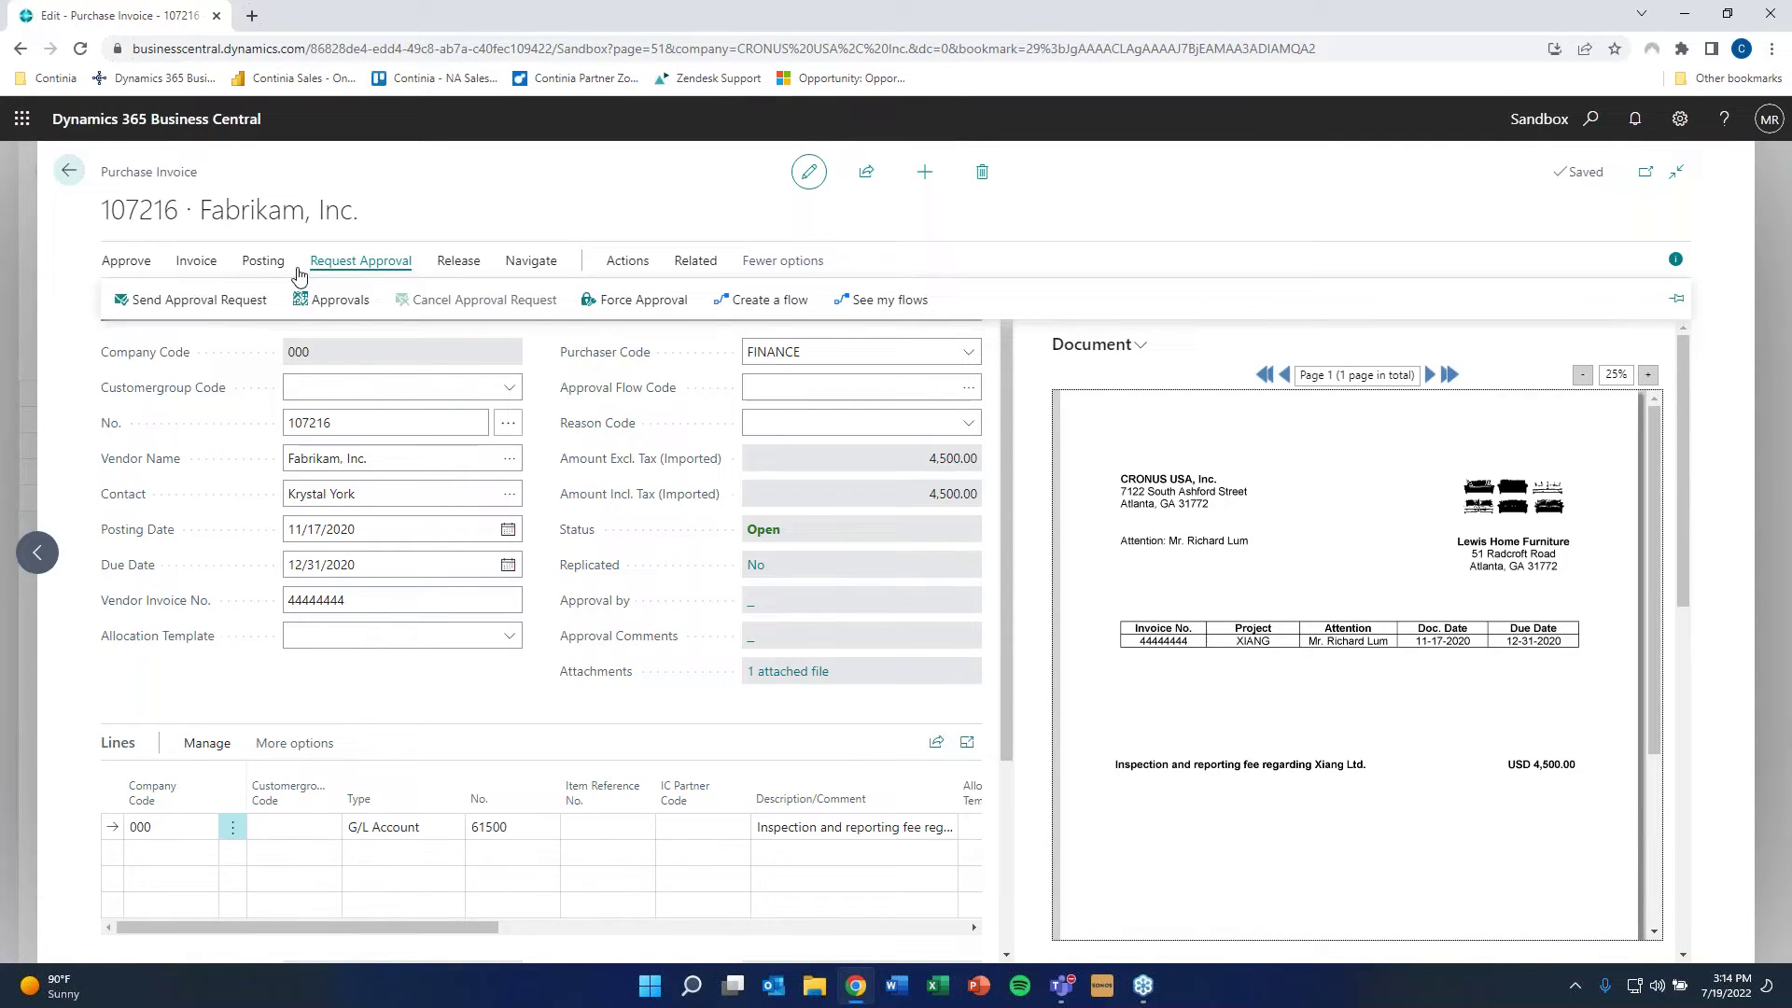
click(218, 303)
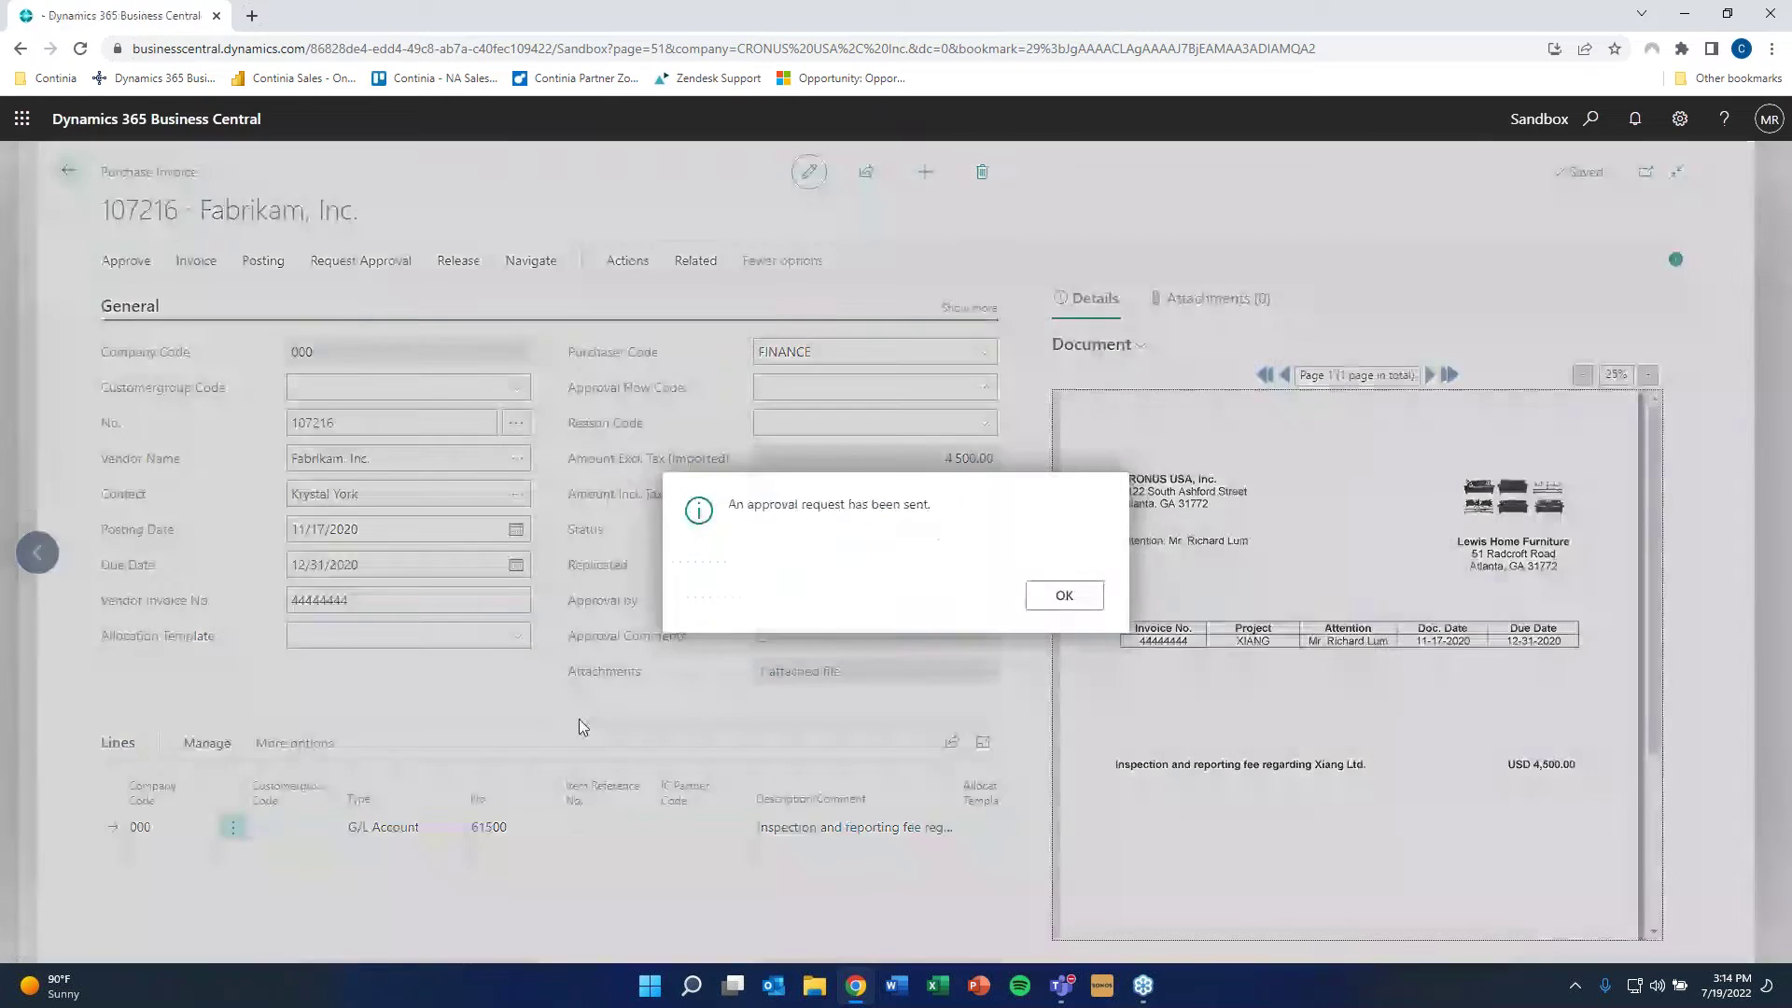
click(1069, 597)
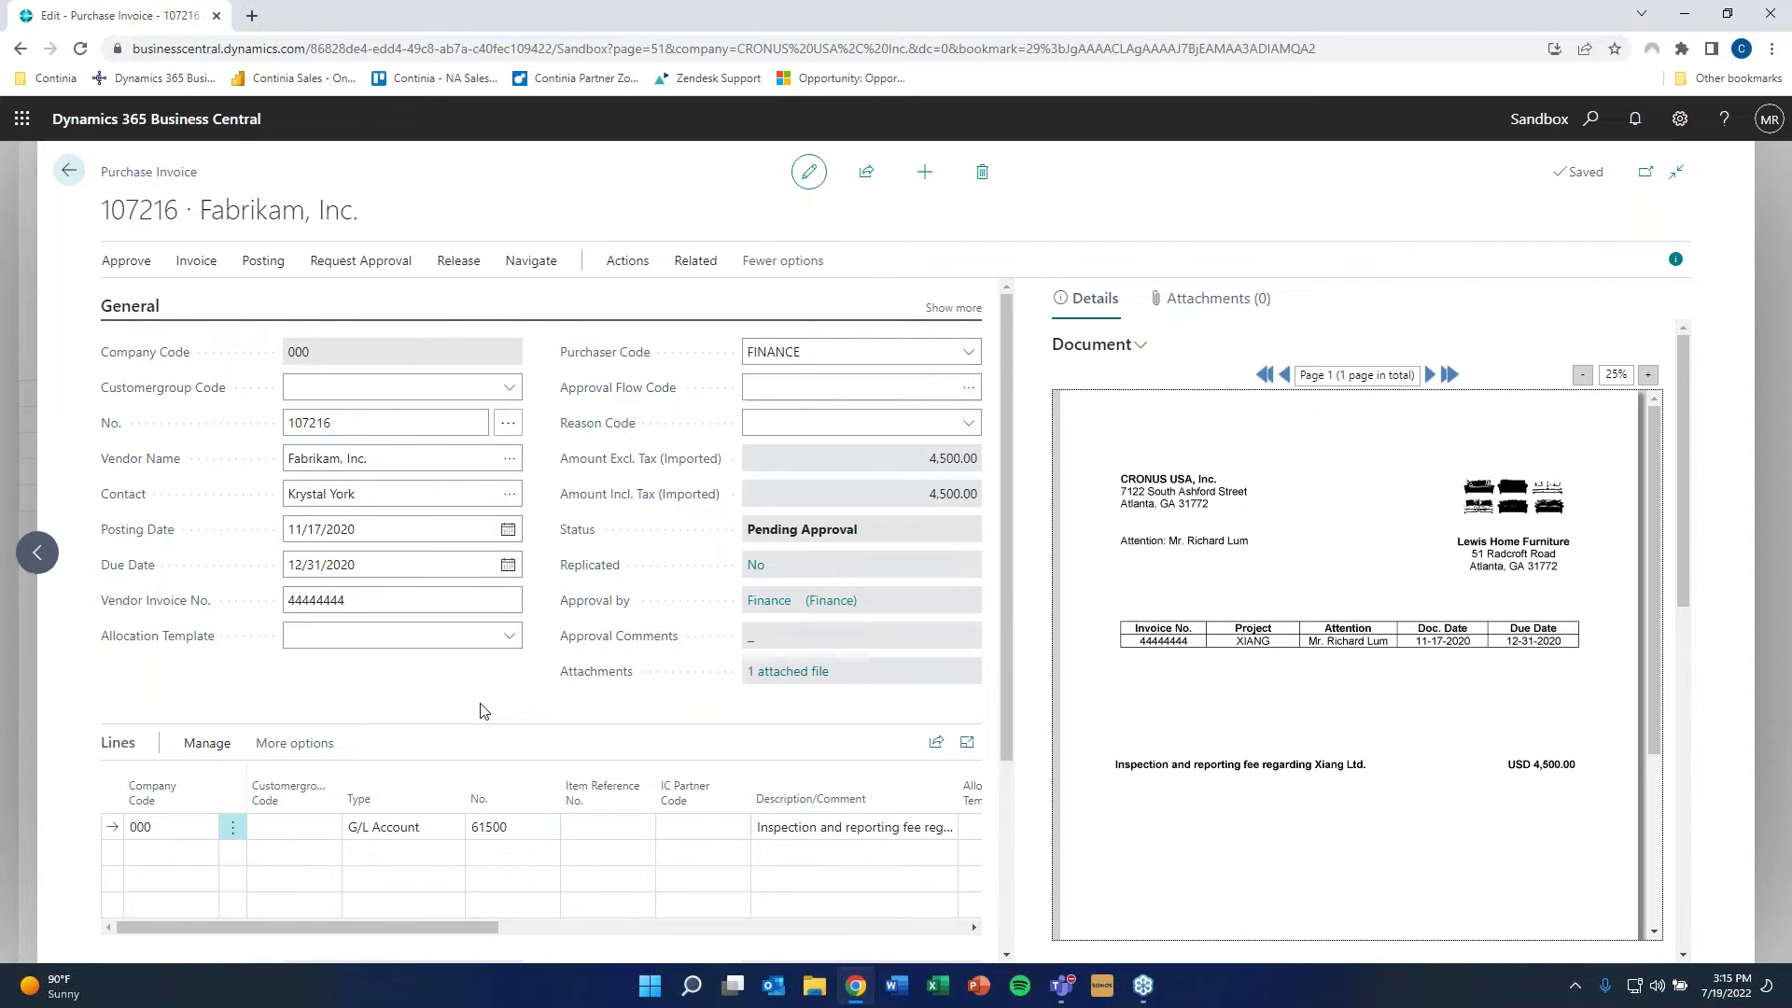
- Leave purchase invoice 107216, now in Pending Approval status
click(67, 184)
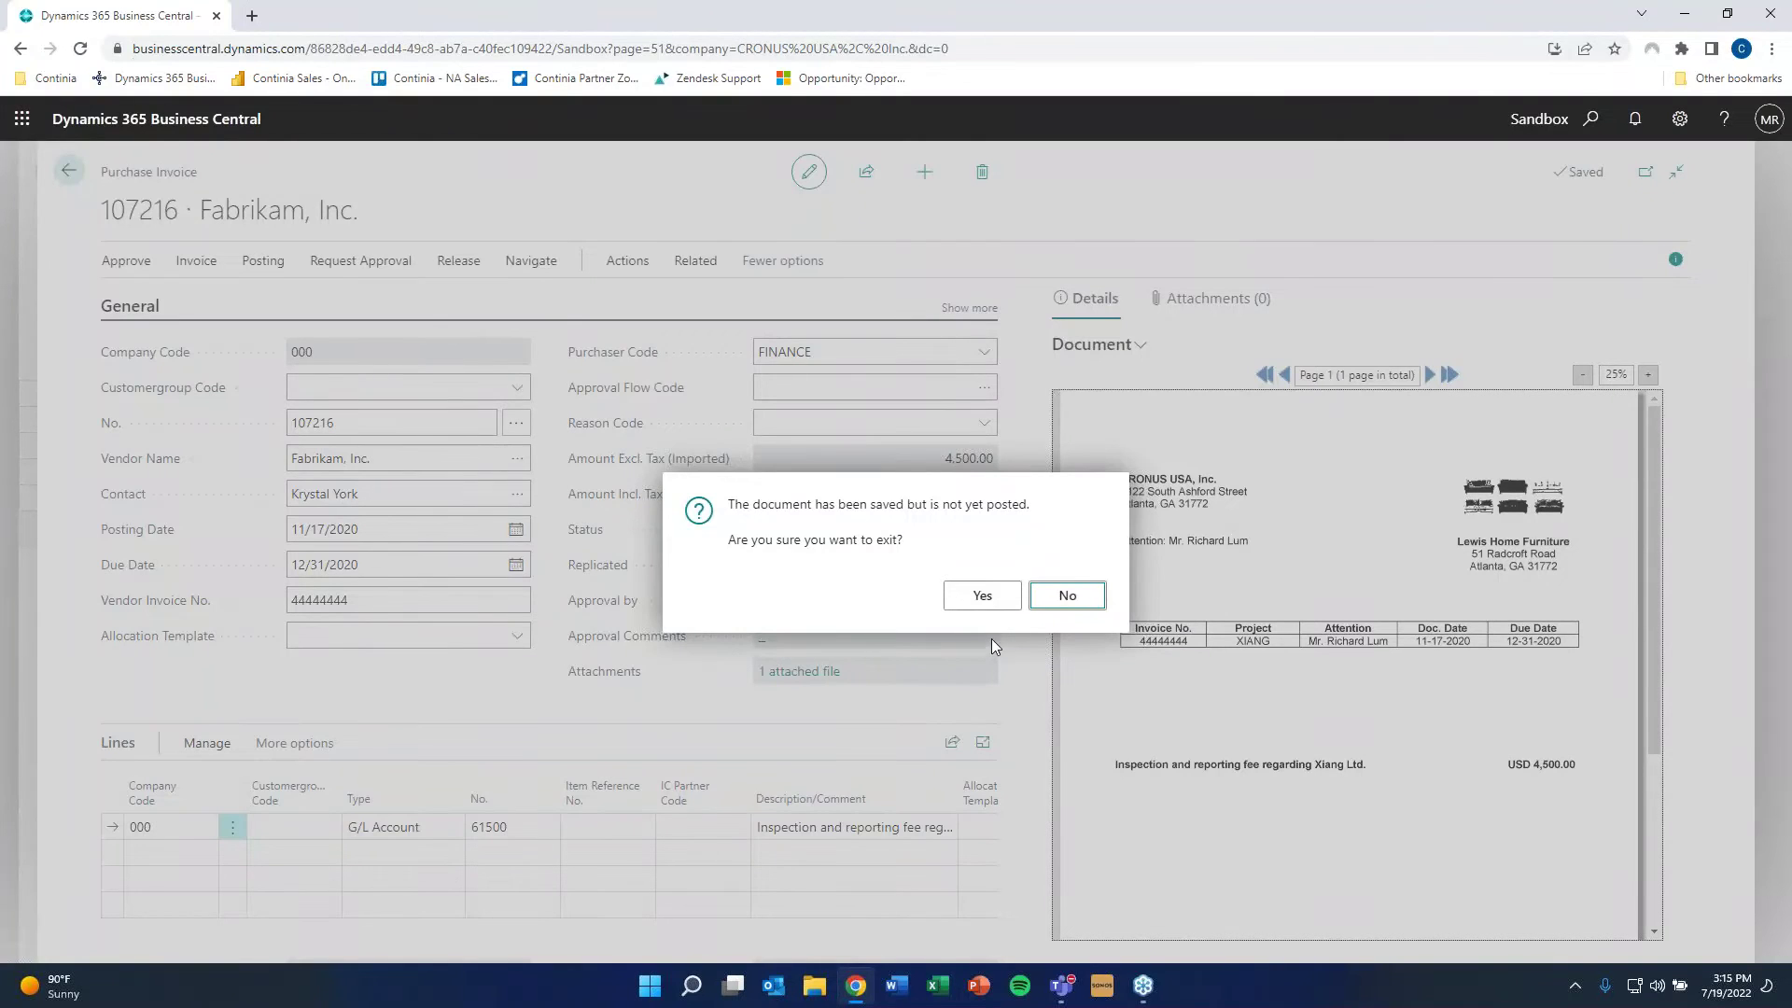
- Exit the invoice without posting and select First Up Consultants document D000004
click(983, 599)
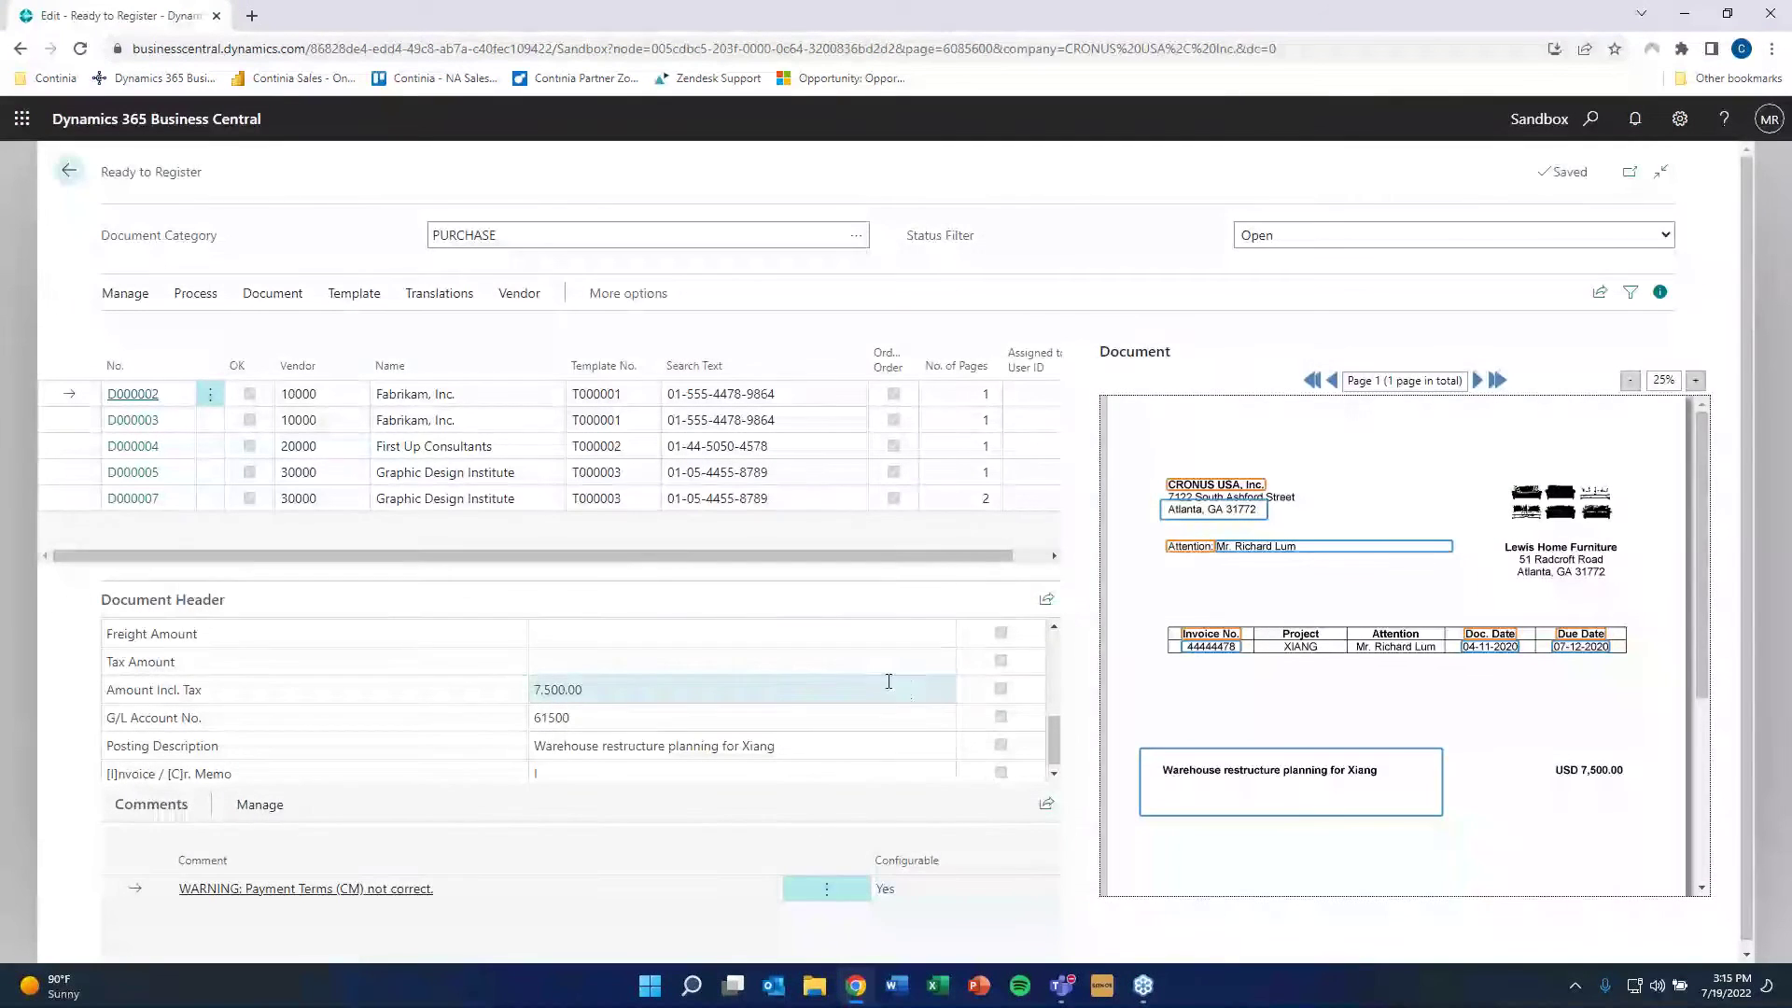
click(475, 450)
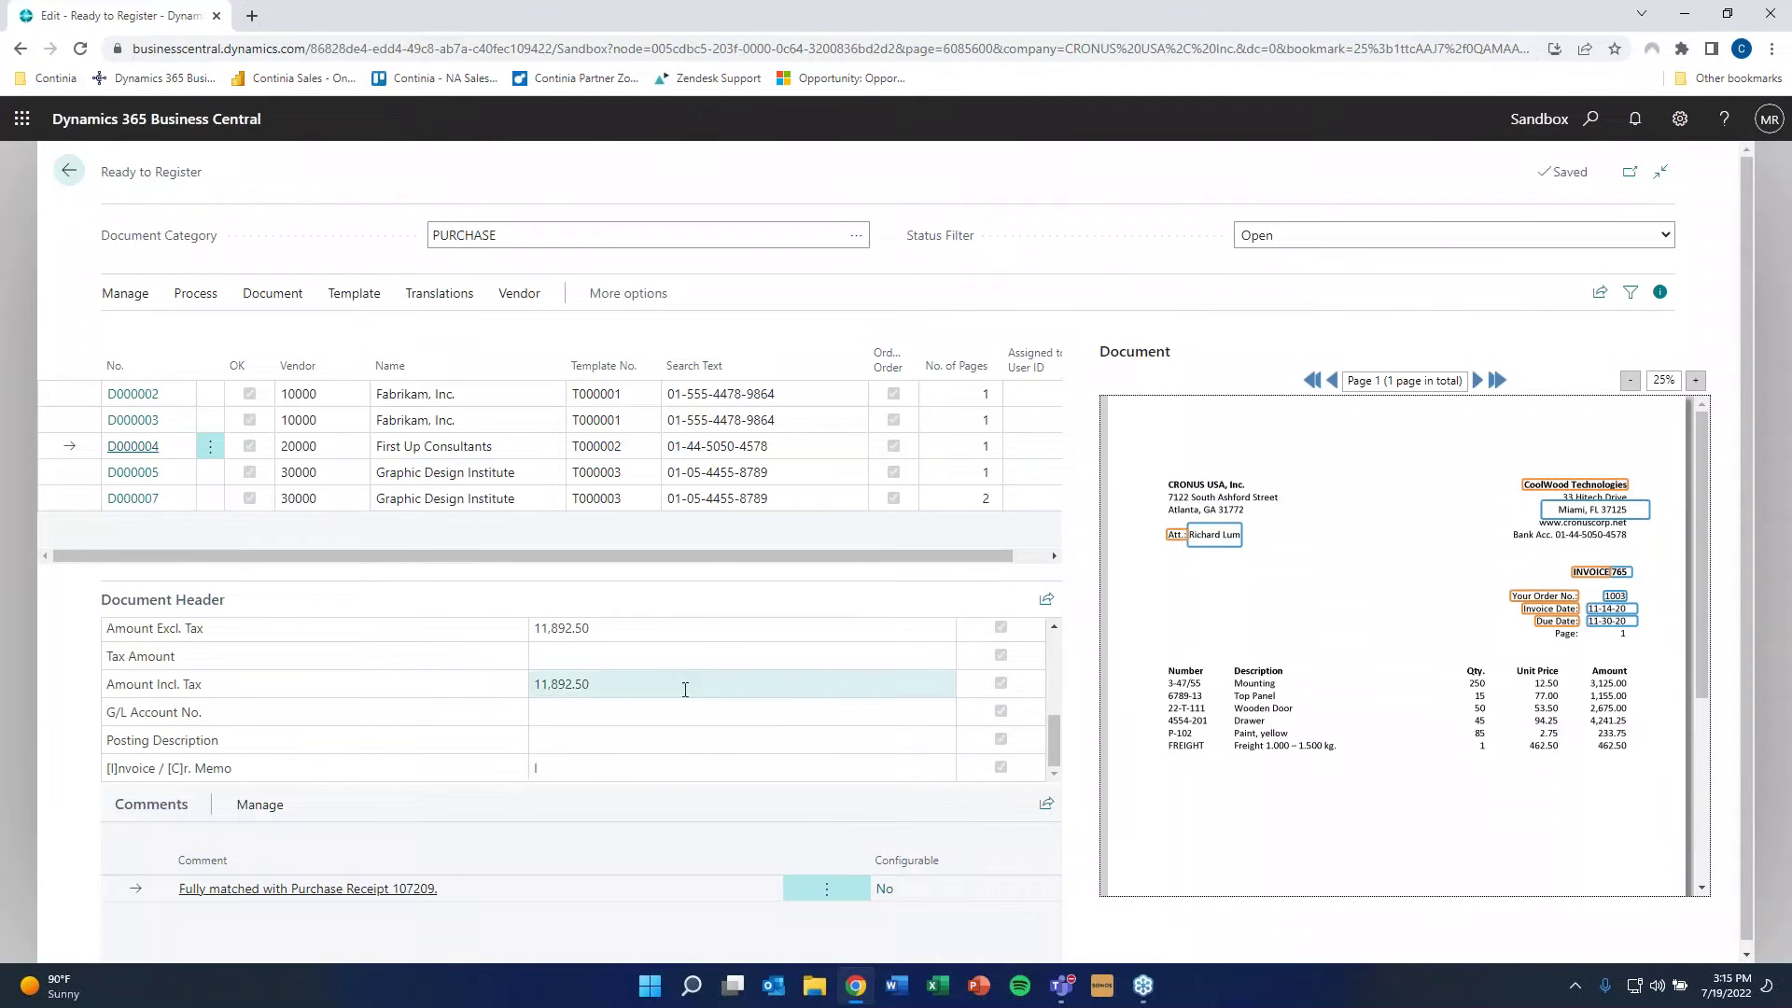
scroll(684, 684, up, 2)
scroll(670, 690, up, 2)
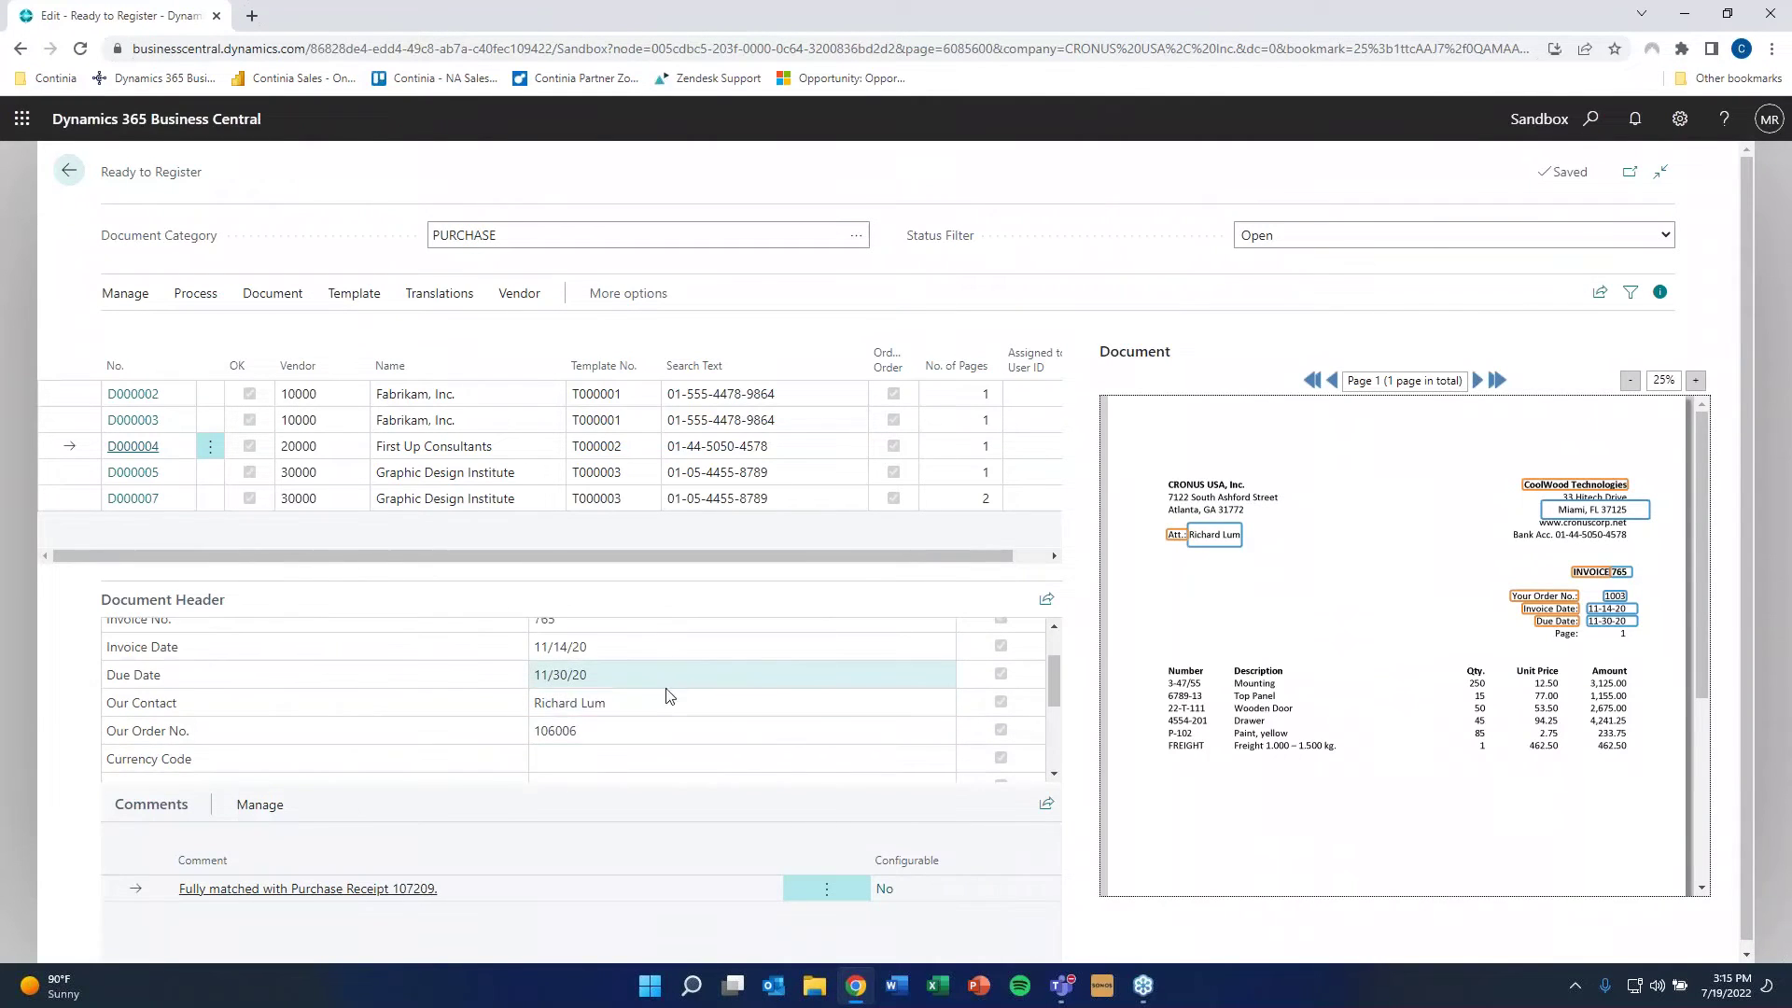
- Check D000004's Our Order No. and open its capture template T000002
click(657, 737)
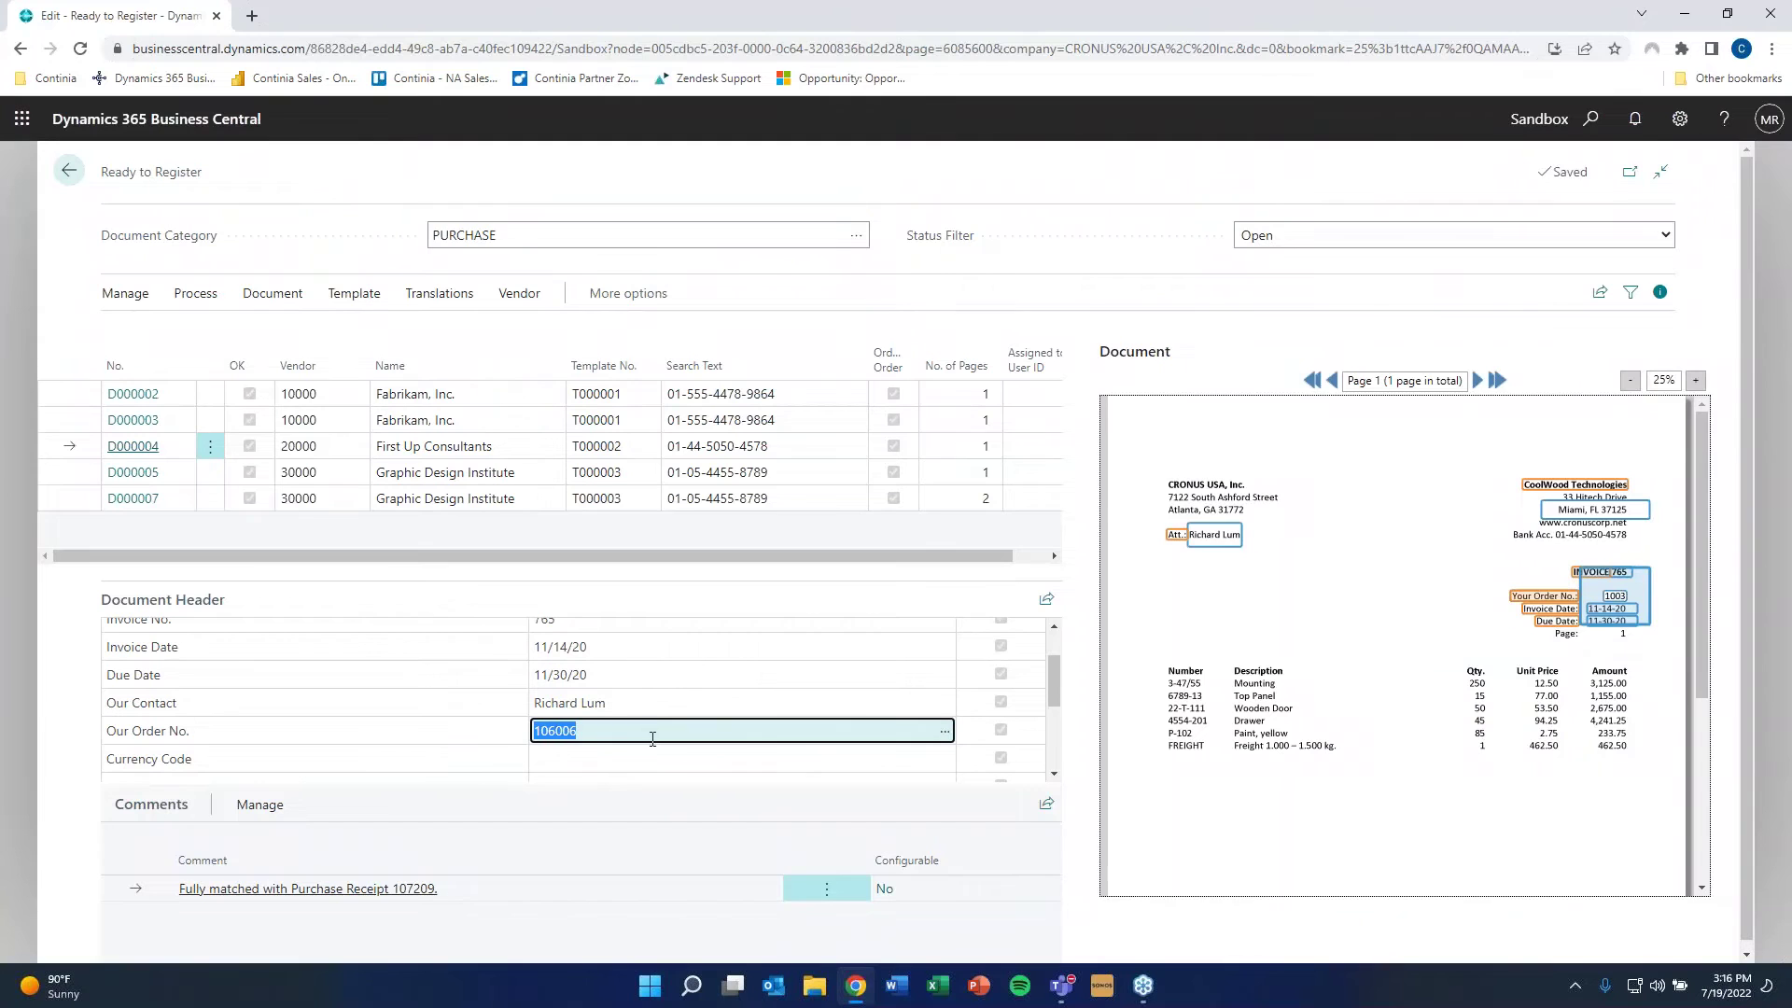
click(353, 293)
click(174, 333)
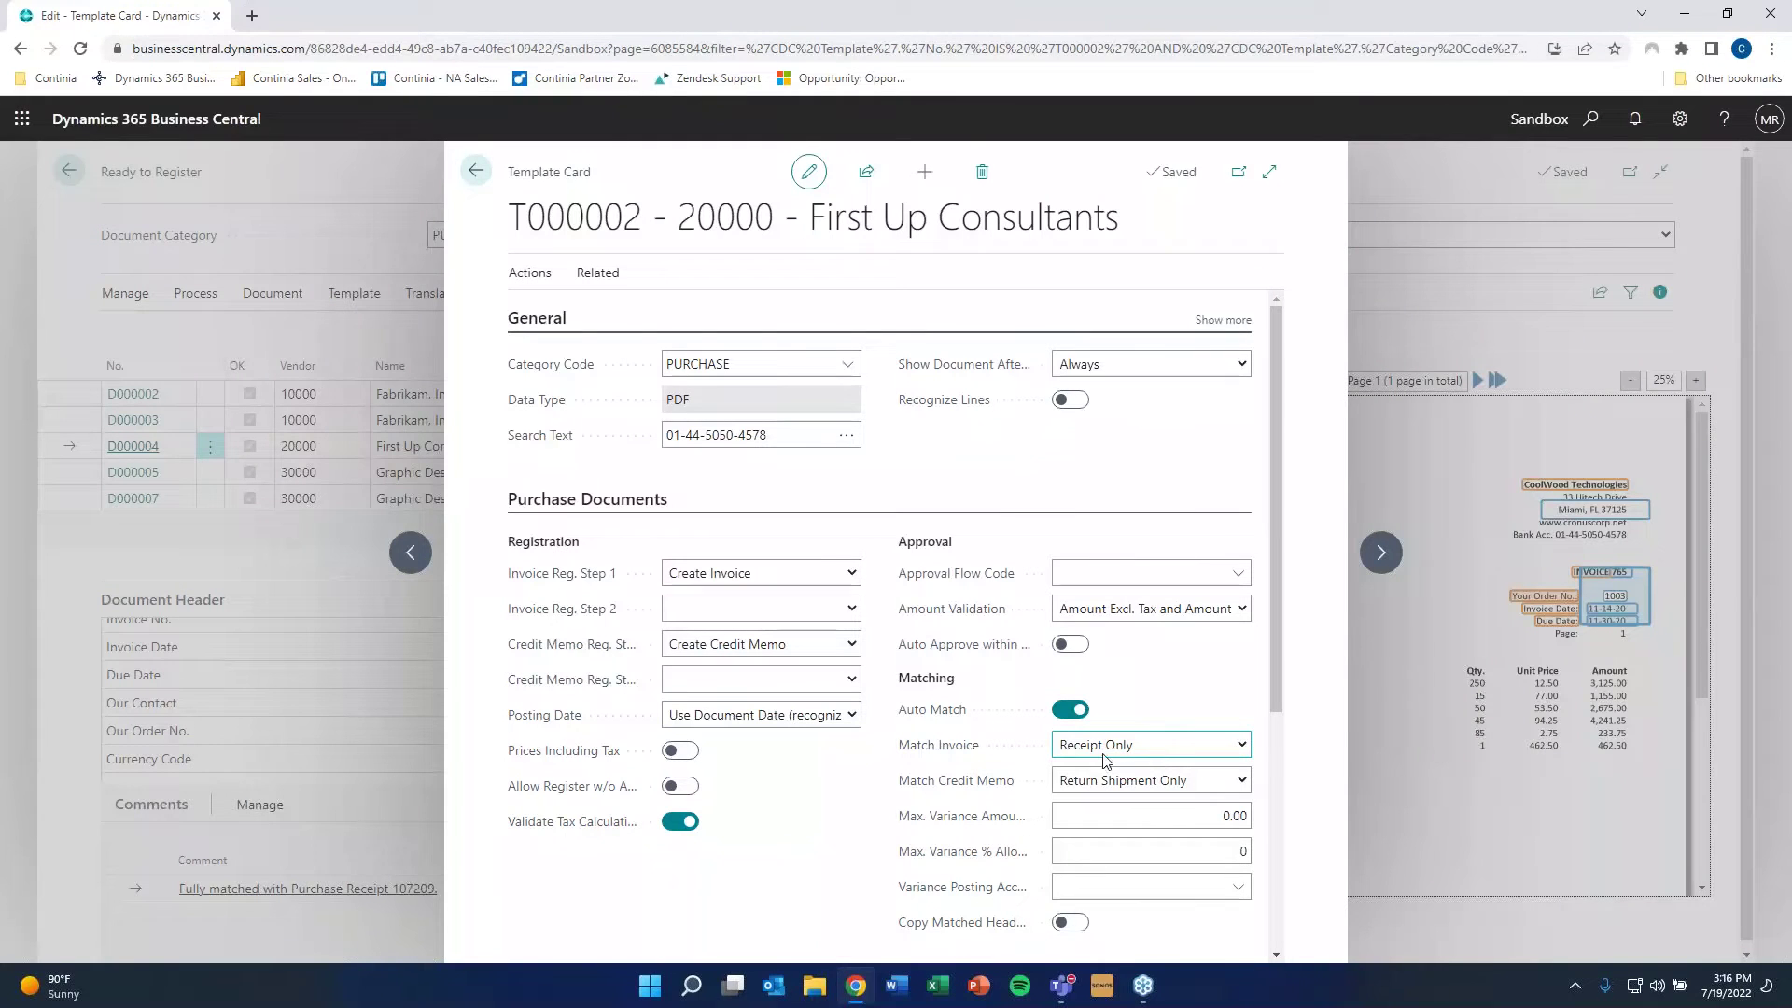
- Switch Recognize Lines on for template T000002 and review its Purchase Documents and Fields settings
click(1074, 400)
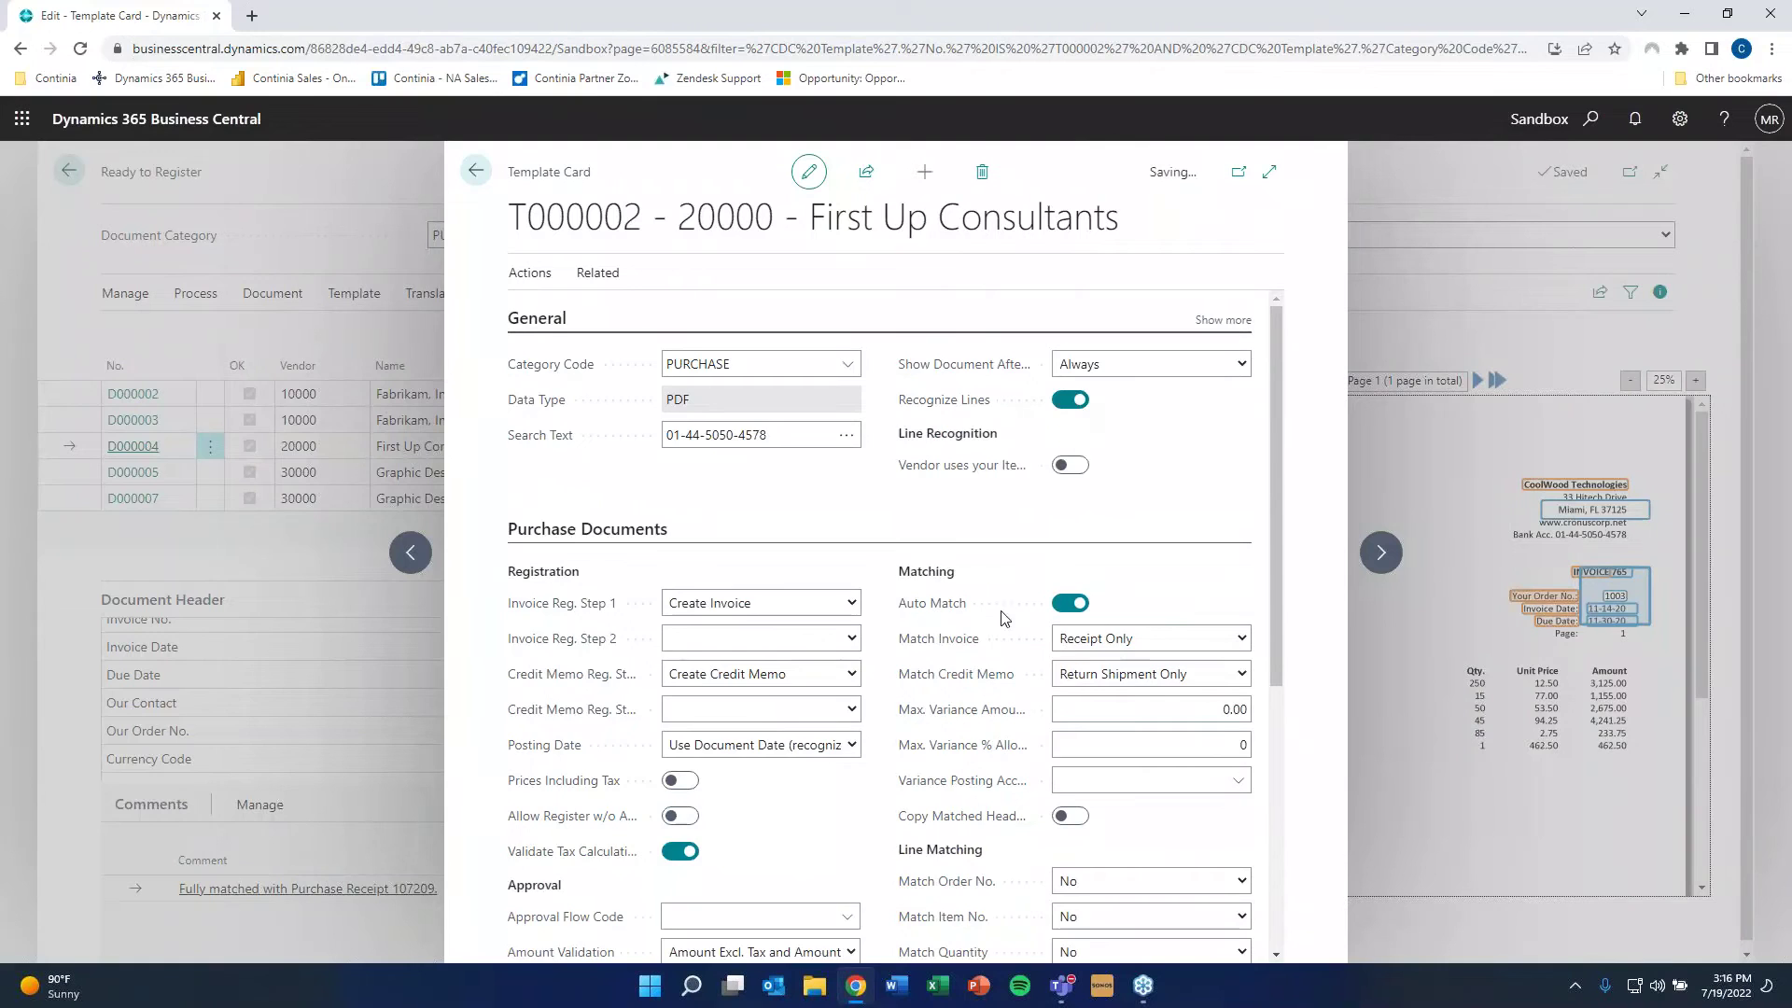
scroll(985, 644, down, 2)
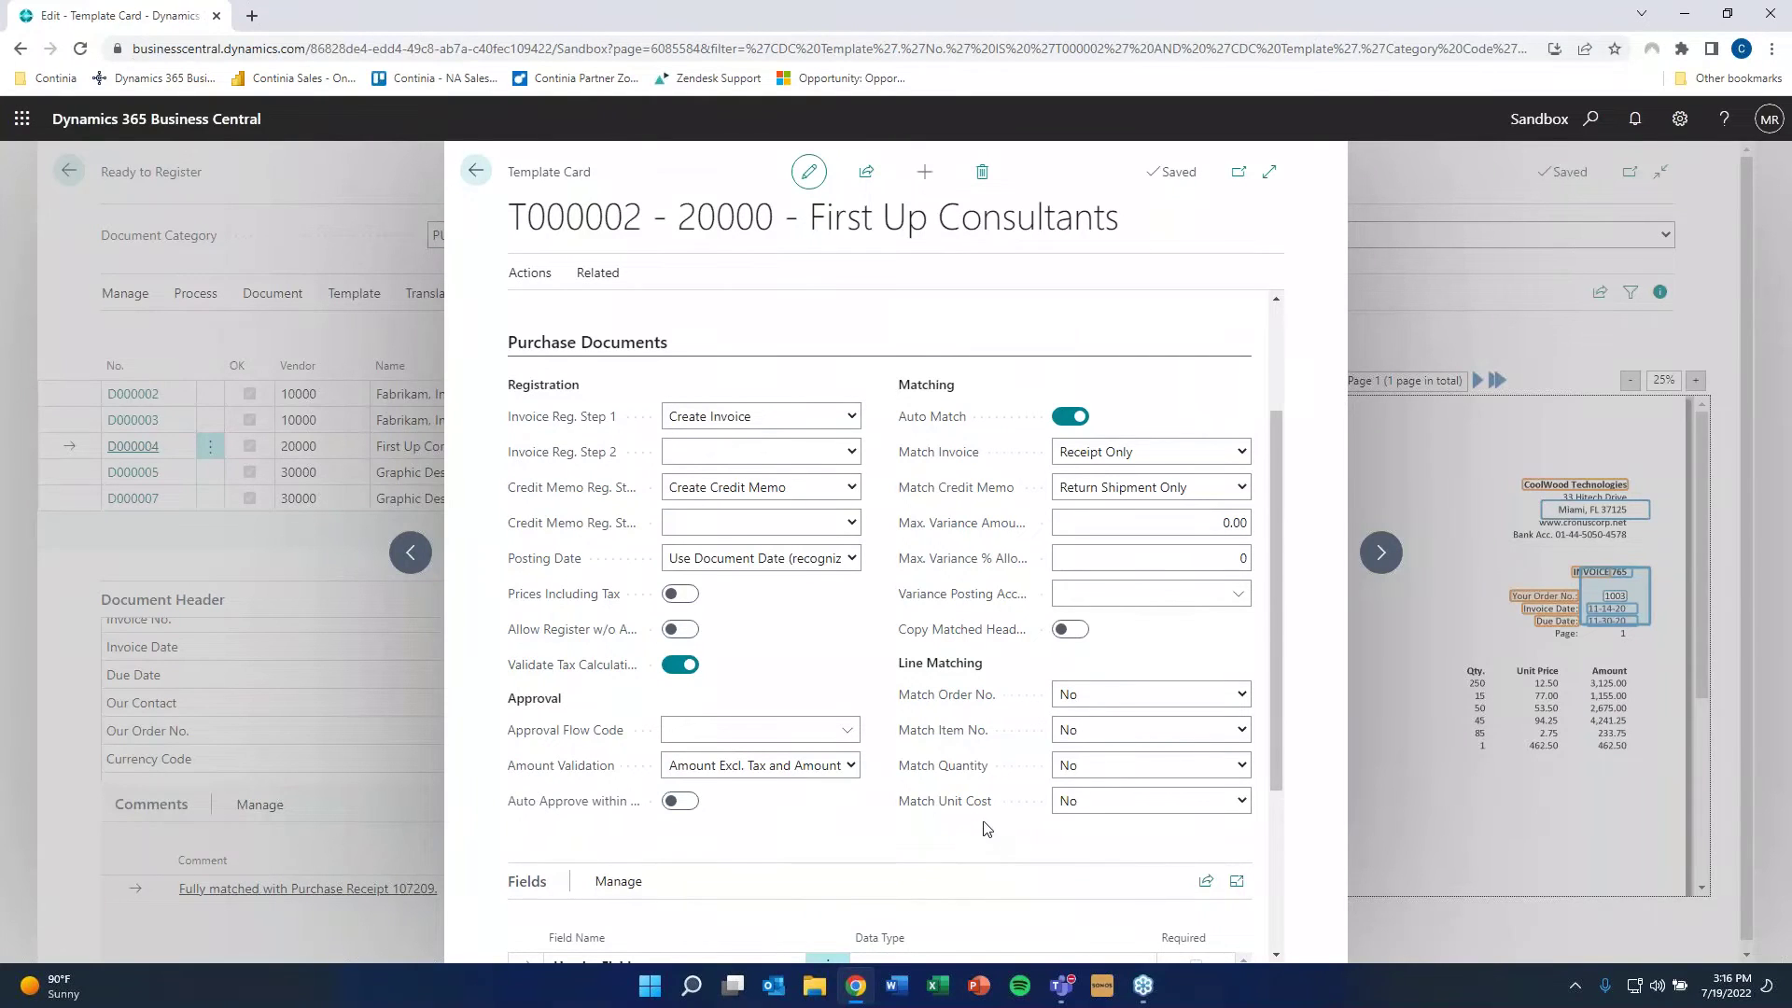
scroll(986, 821, down, 1)
scroll(1005, 775, down, 1)
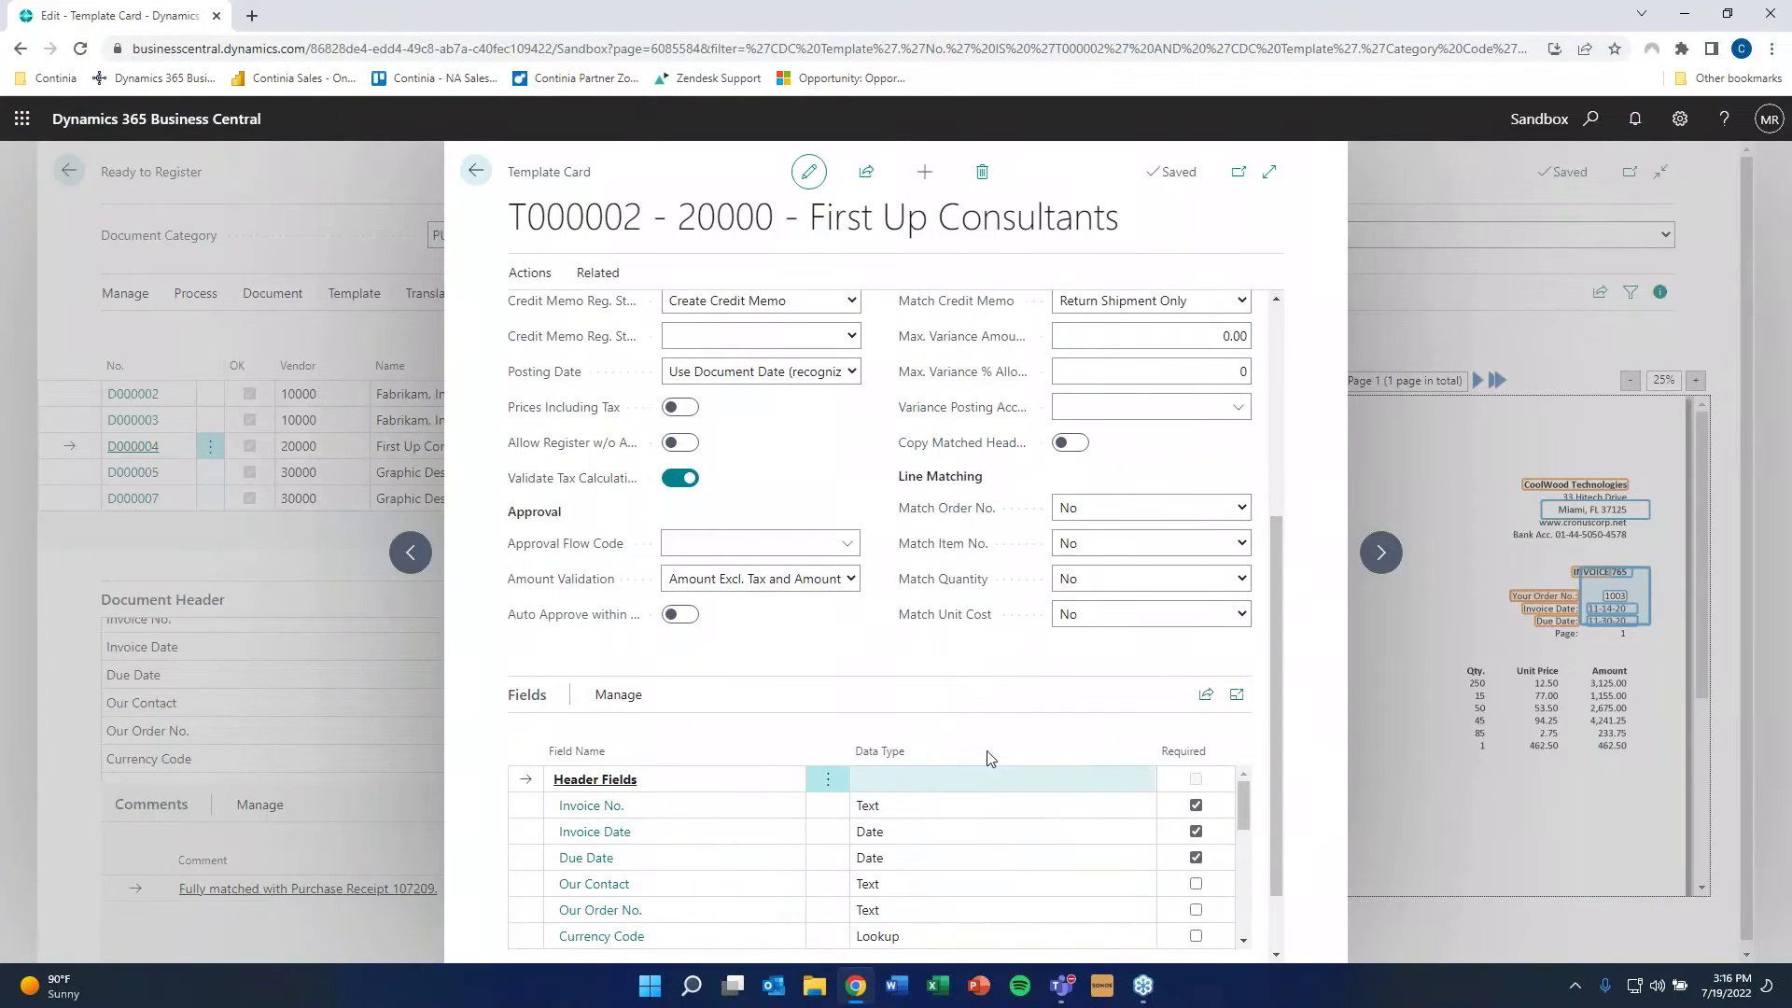
scroll(994, 803, down, 3)
scroll(915, 863, up, 3)
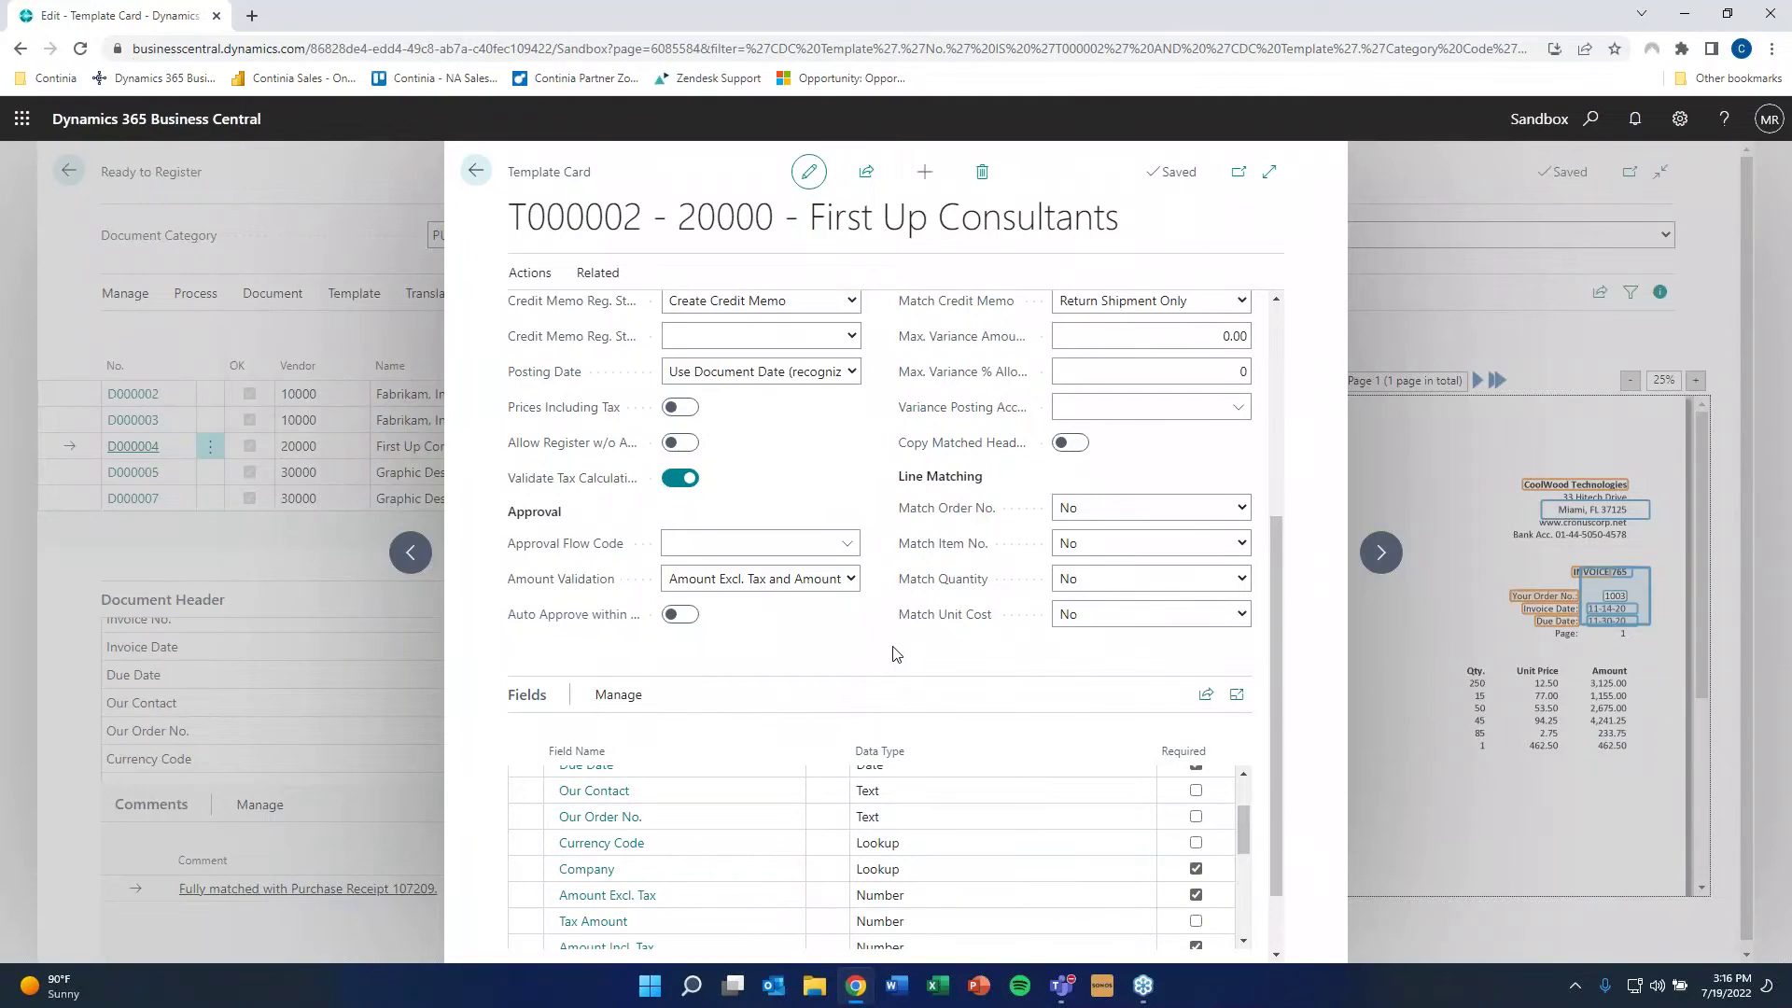
scroll(897, 671, up, 1)
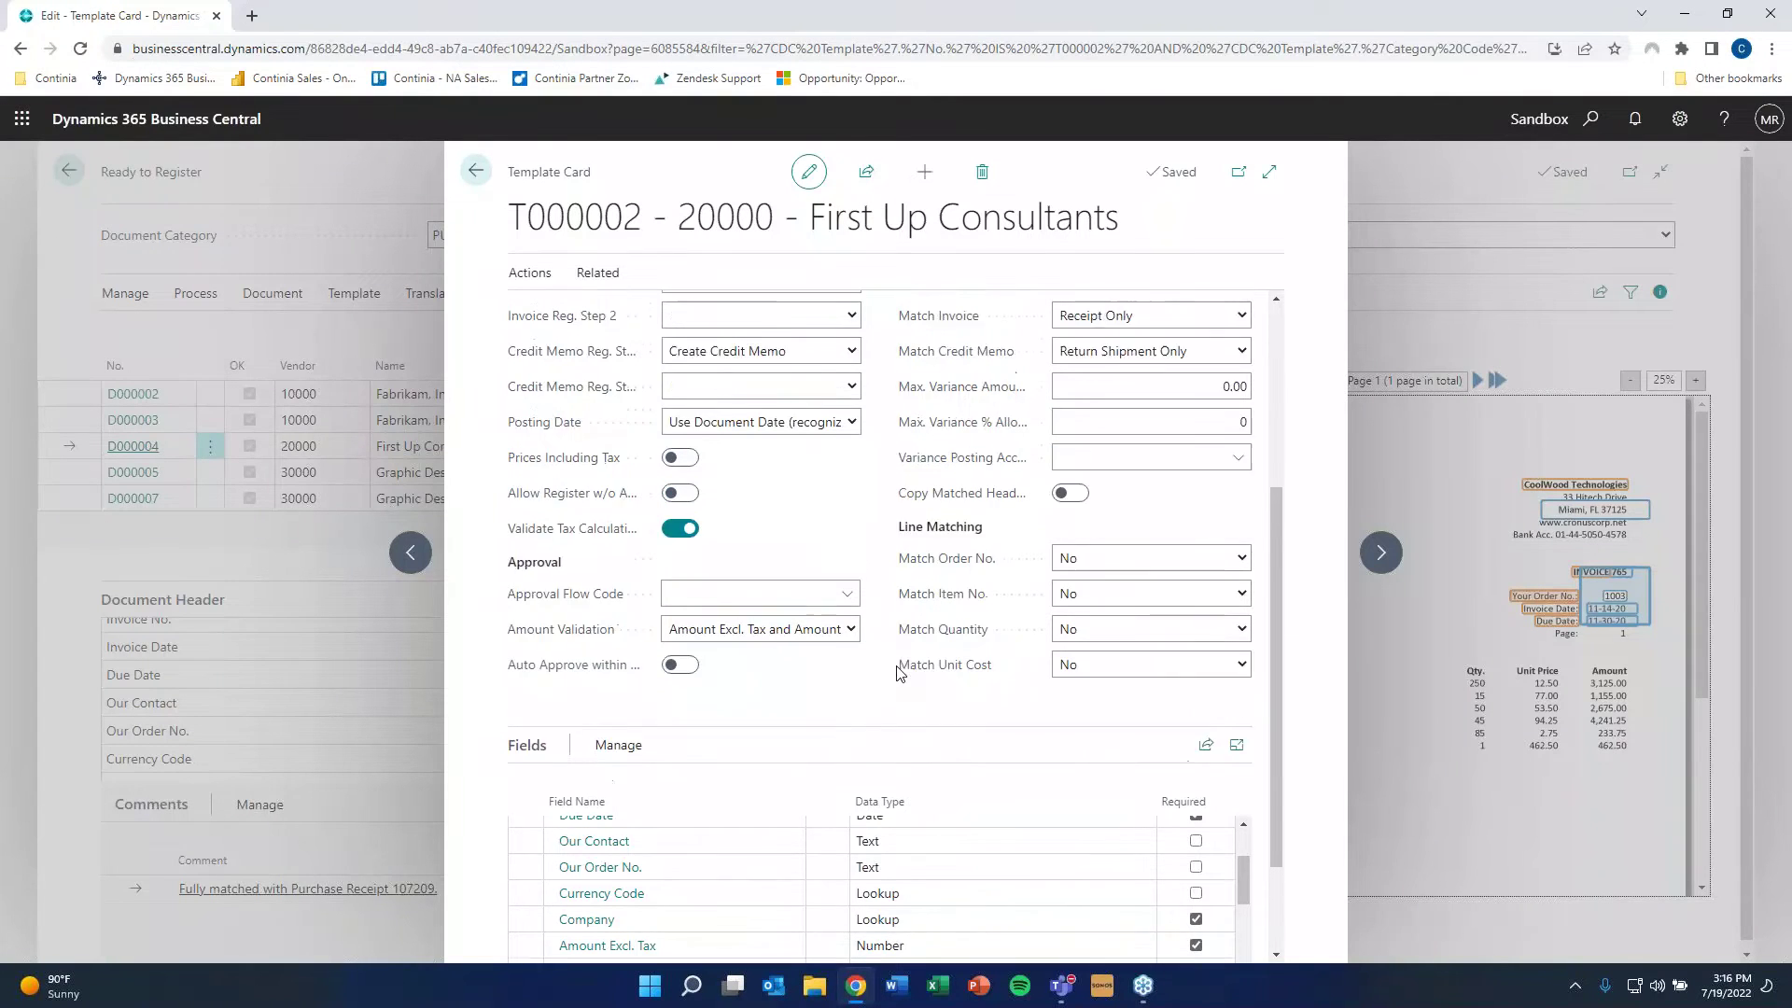
scroll(898, 671, up, 1)
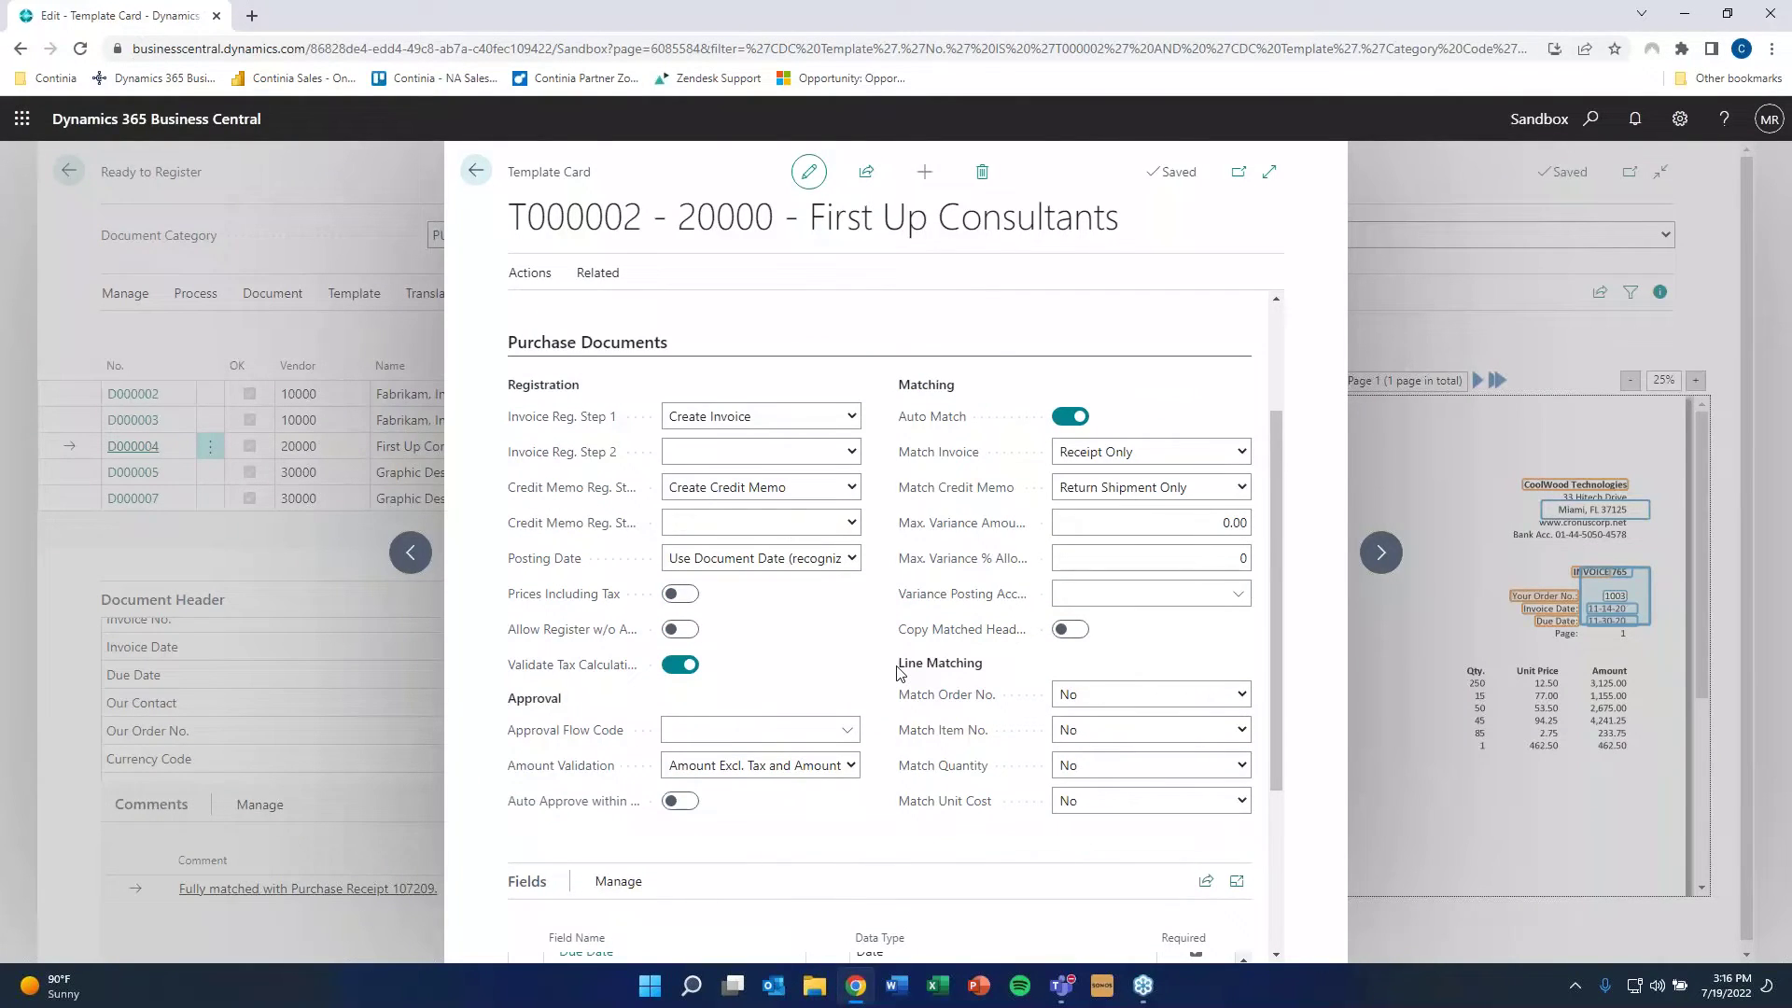
click(857, 418)
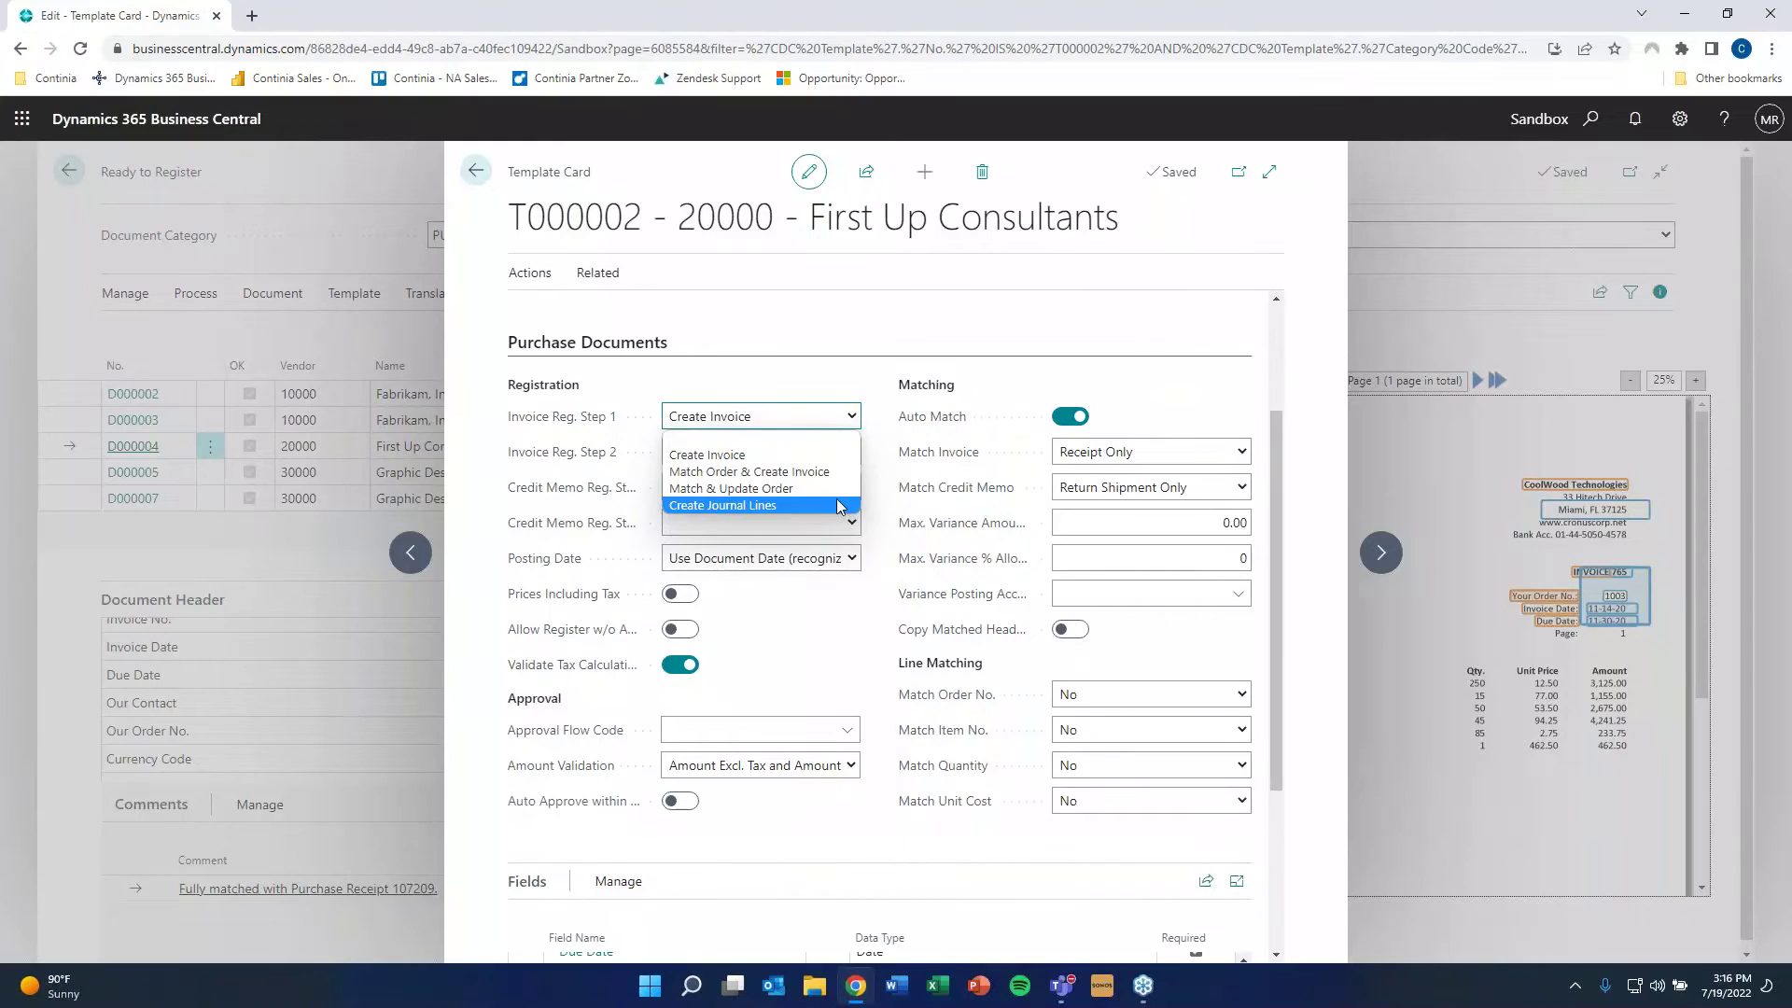
click(887, 474)
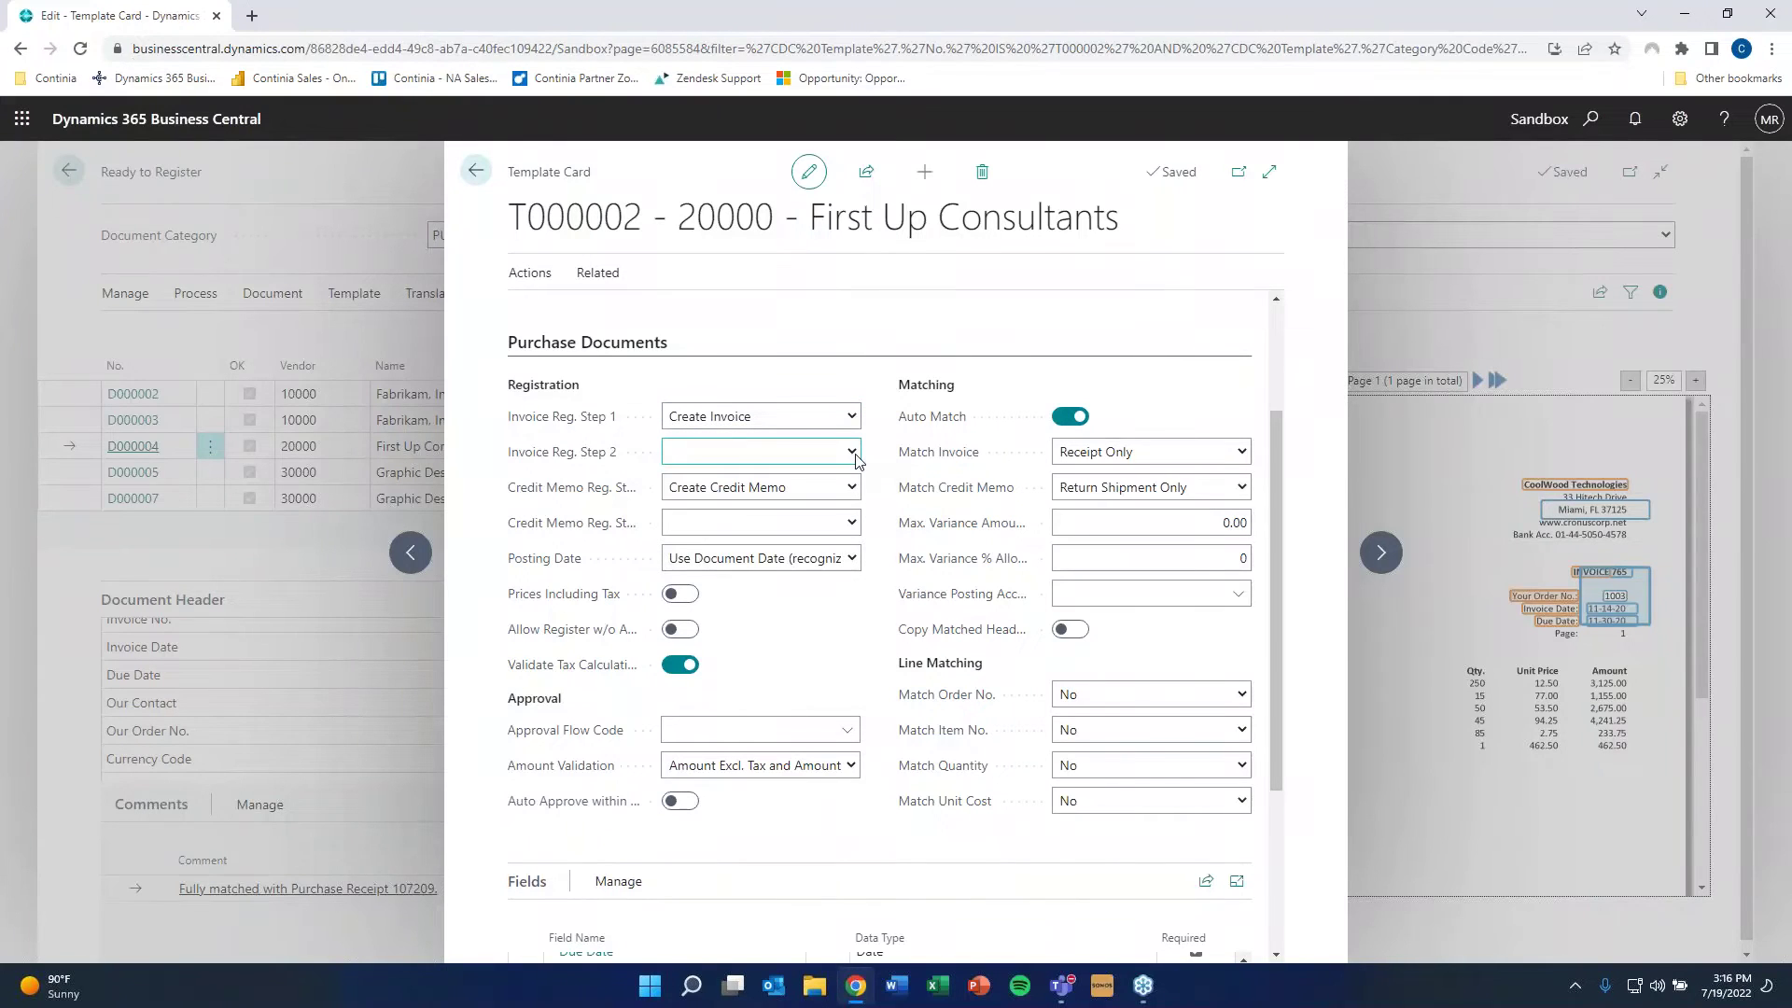
click(852, 453)
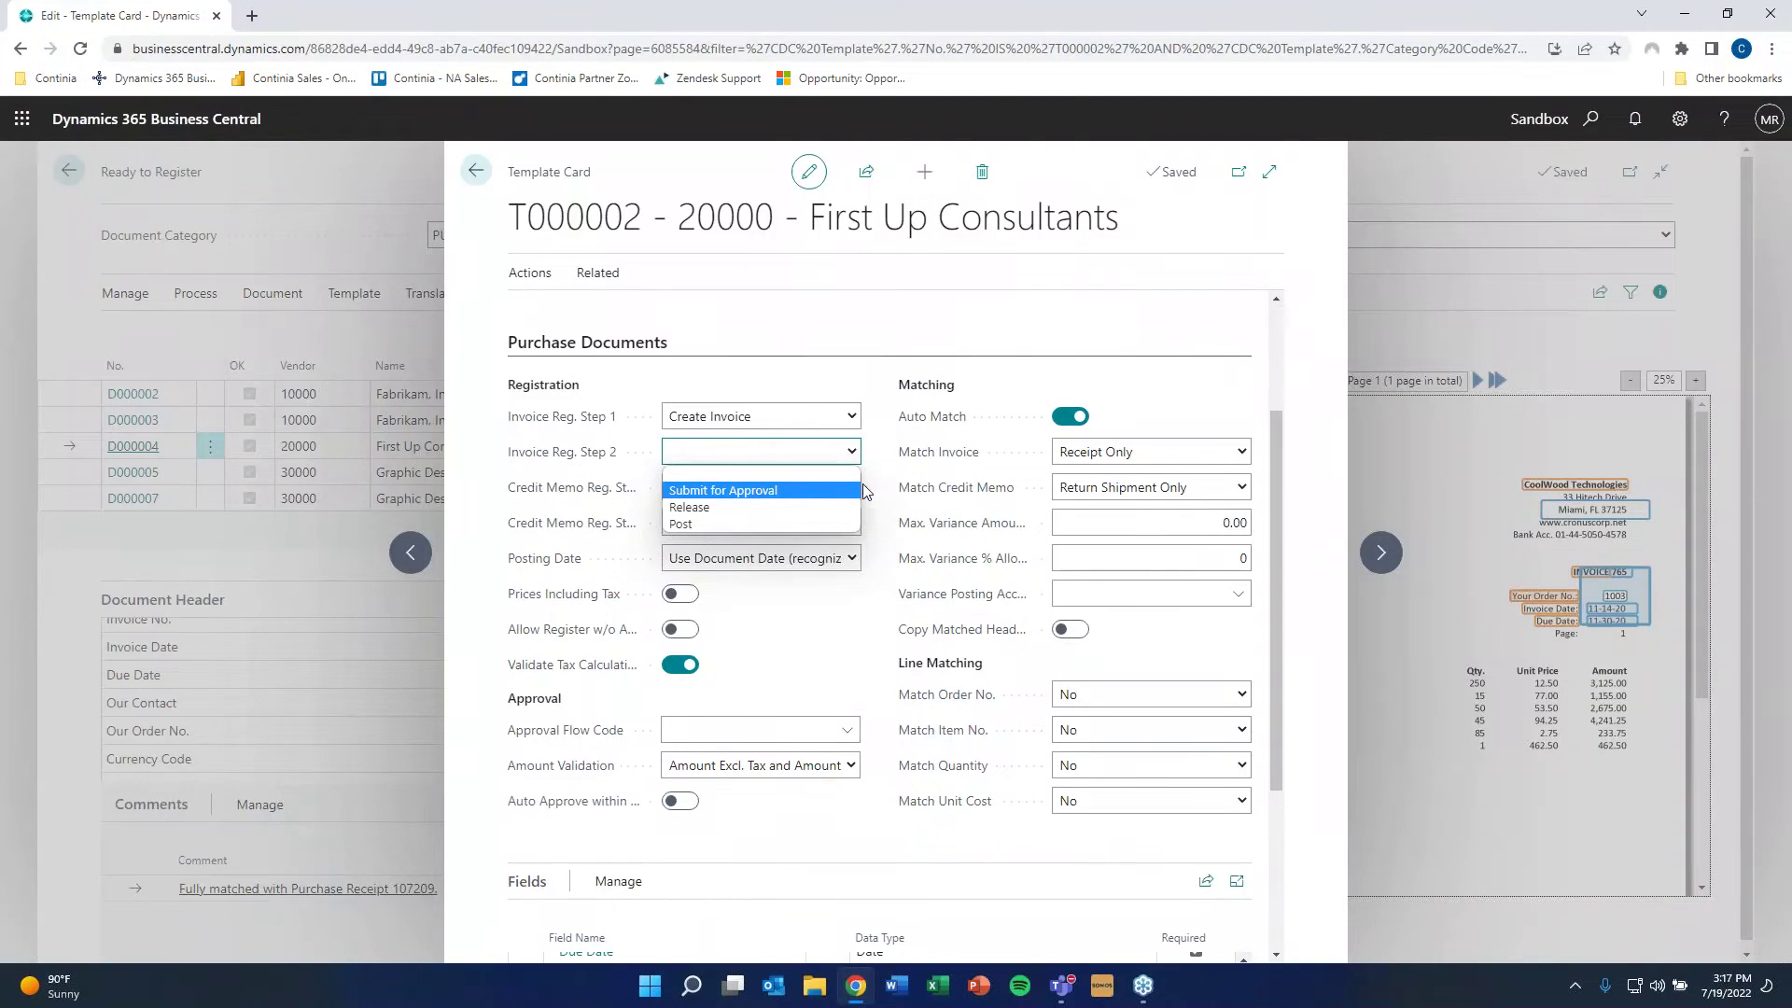
click(882, 490)
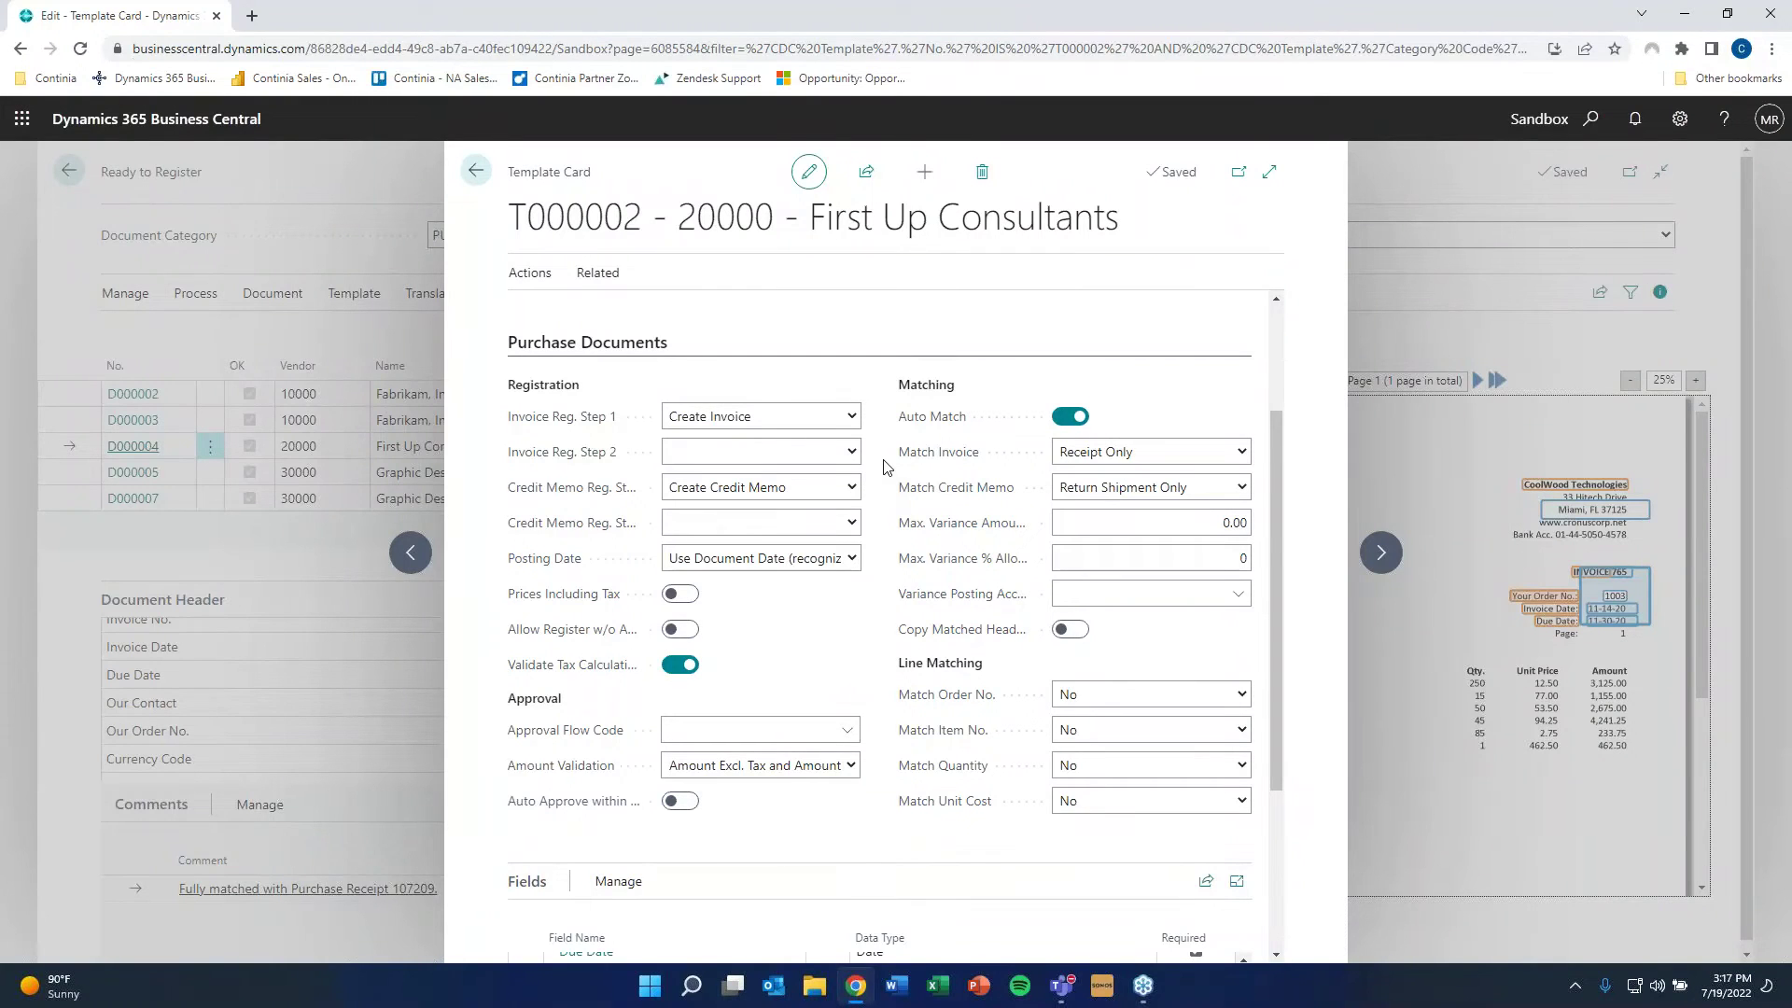
click(474, 175)
- Check the approval tiles and invoice 107216's approval entry, then return to the Business Manager home page
click(67, 173)
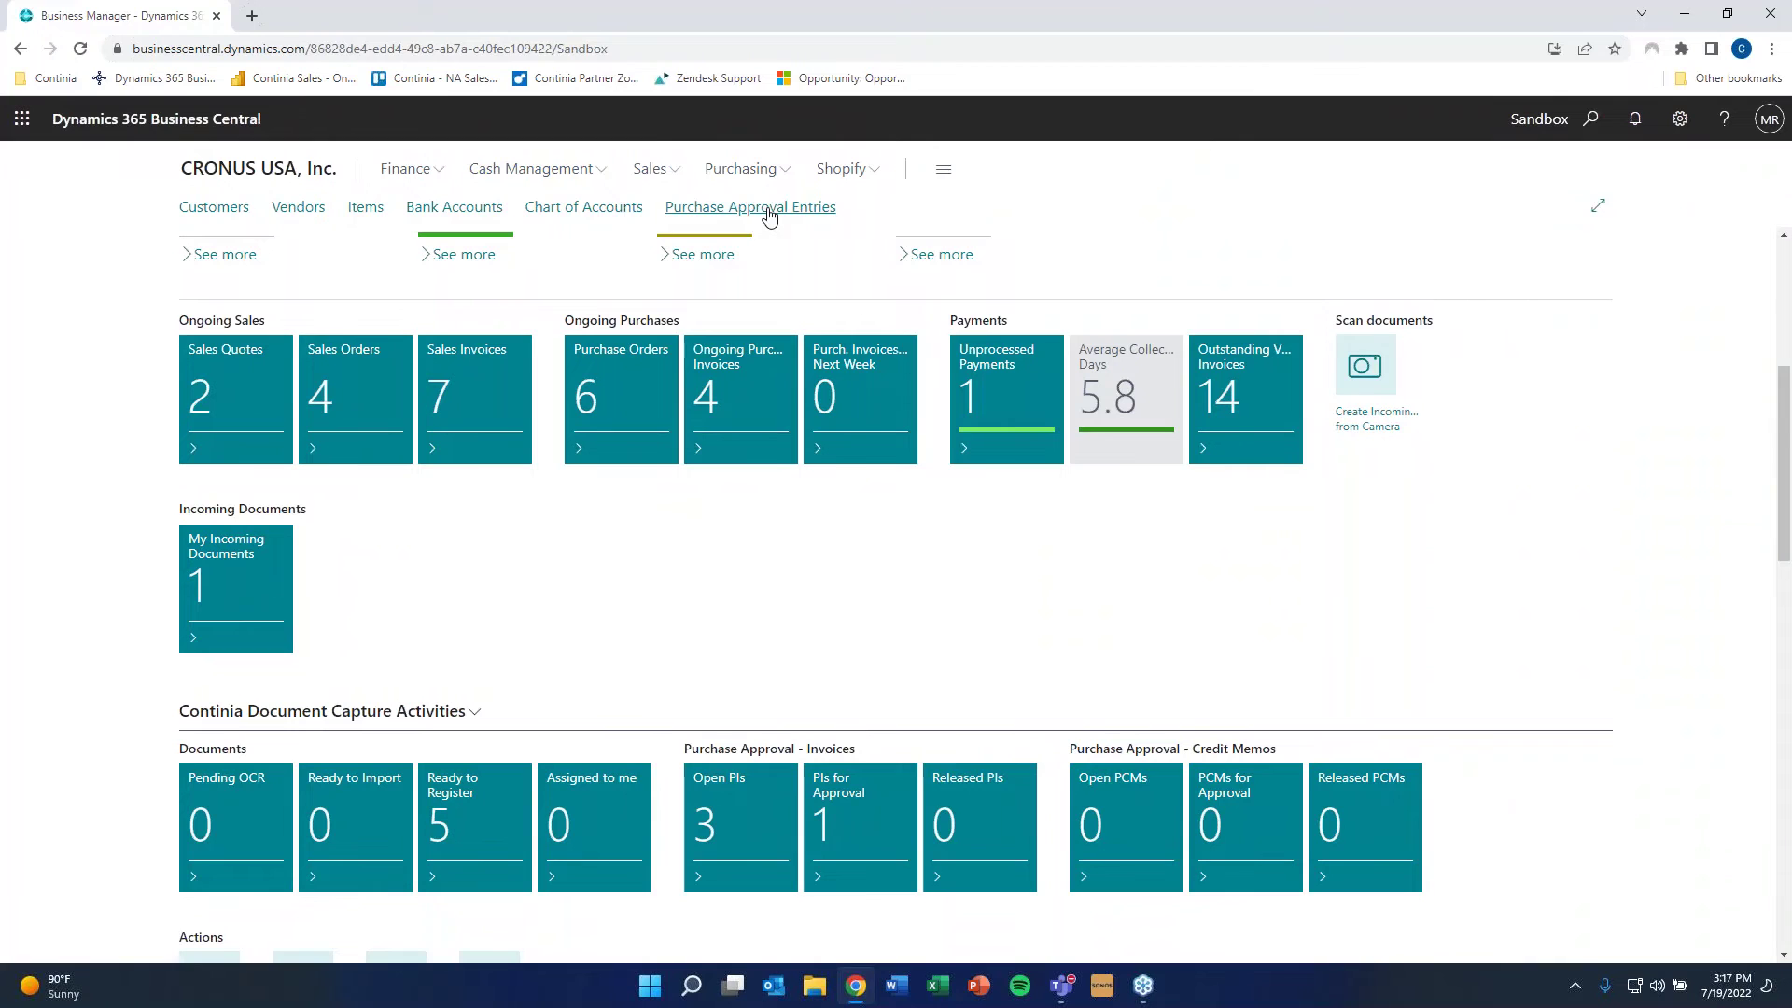
click(864, 830)
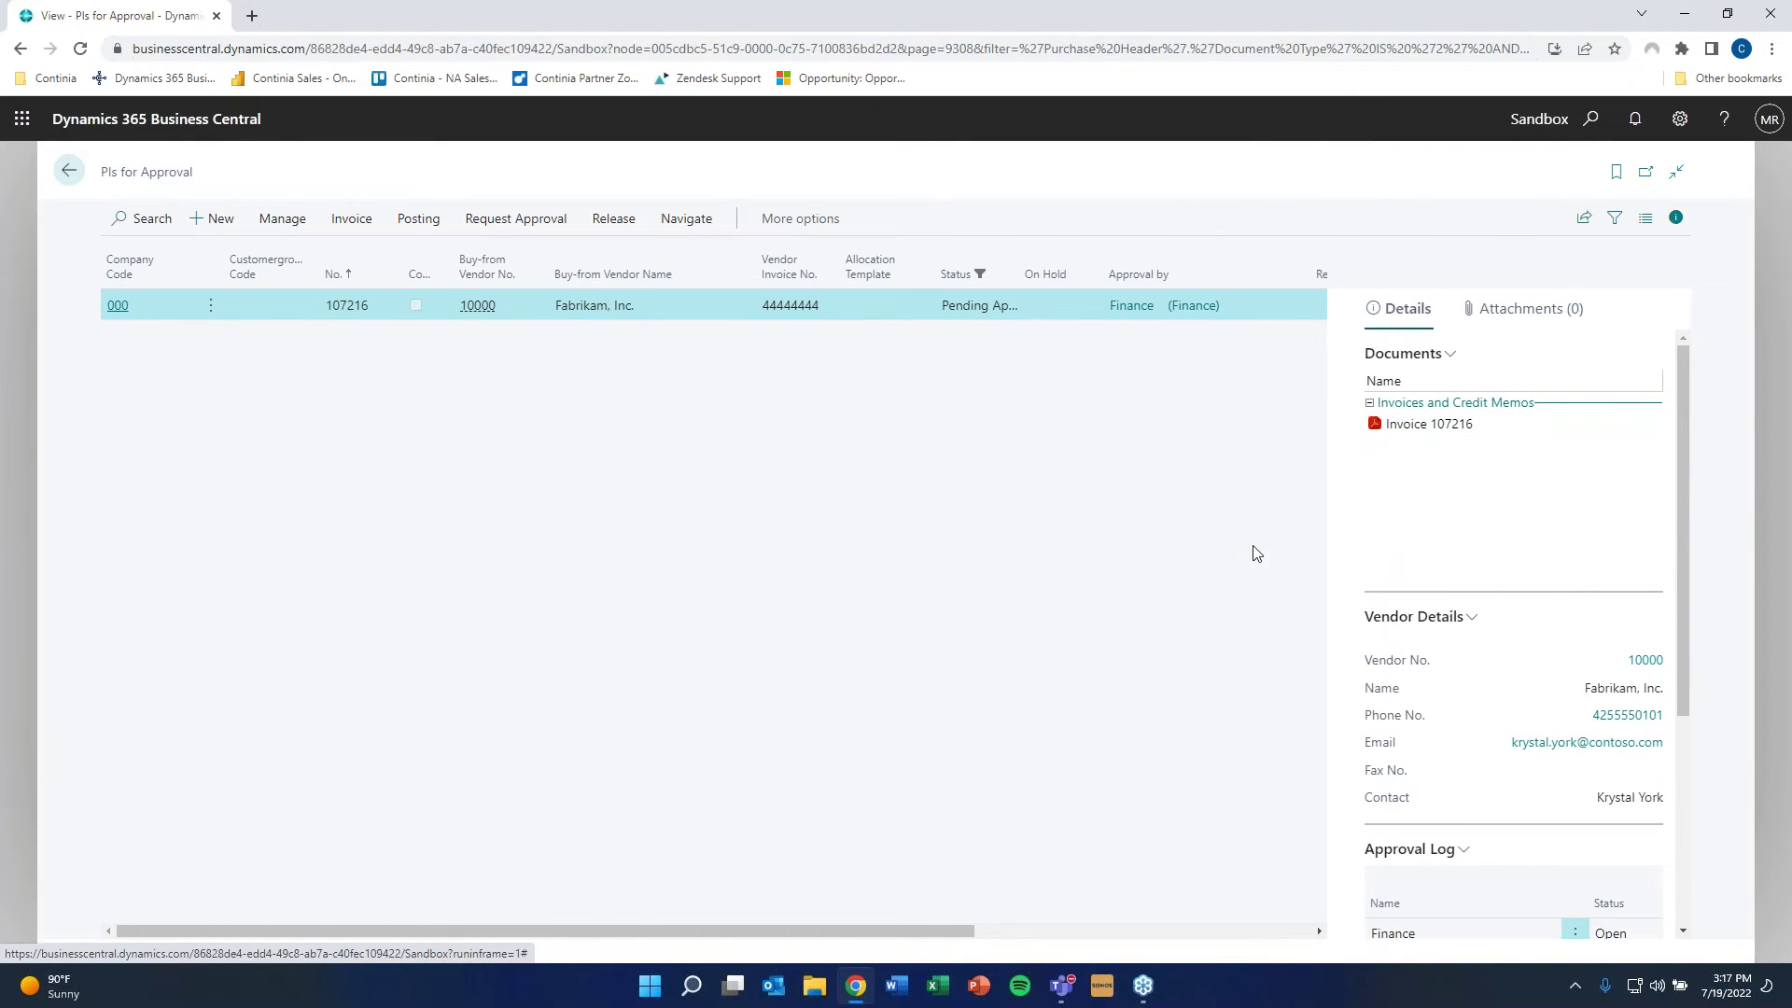
click(66, 174)
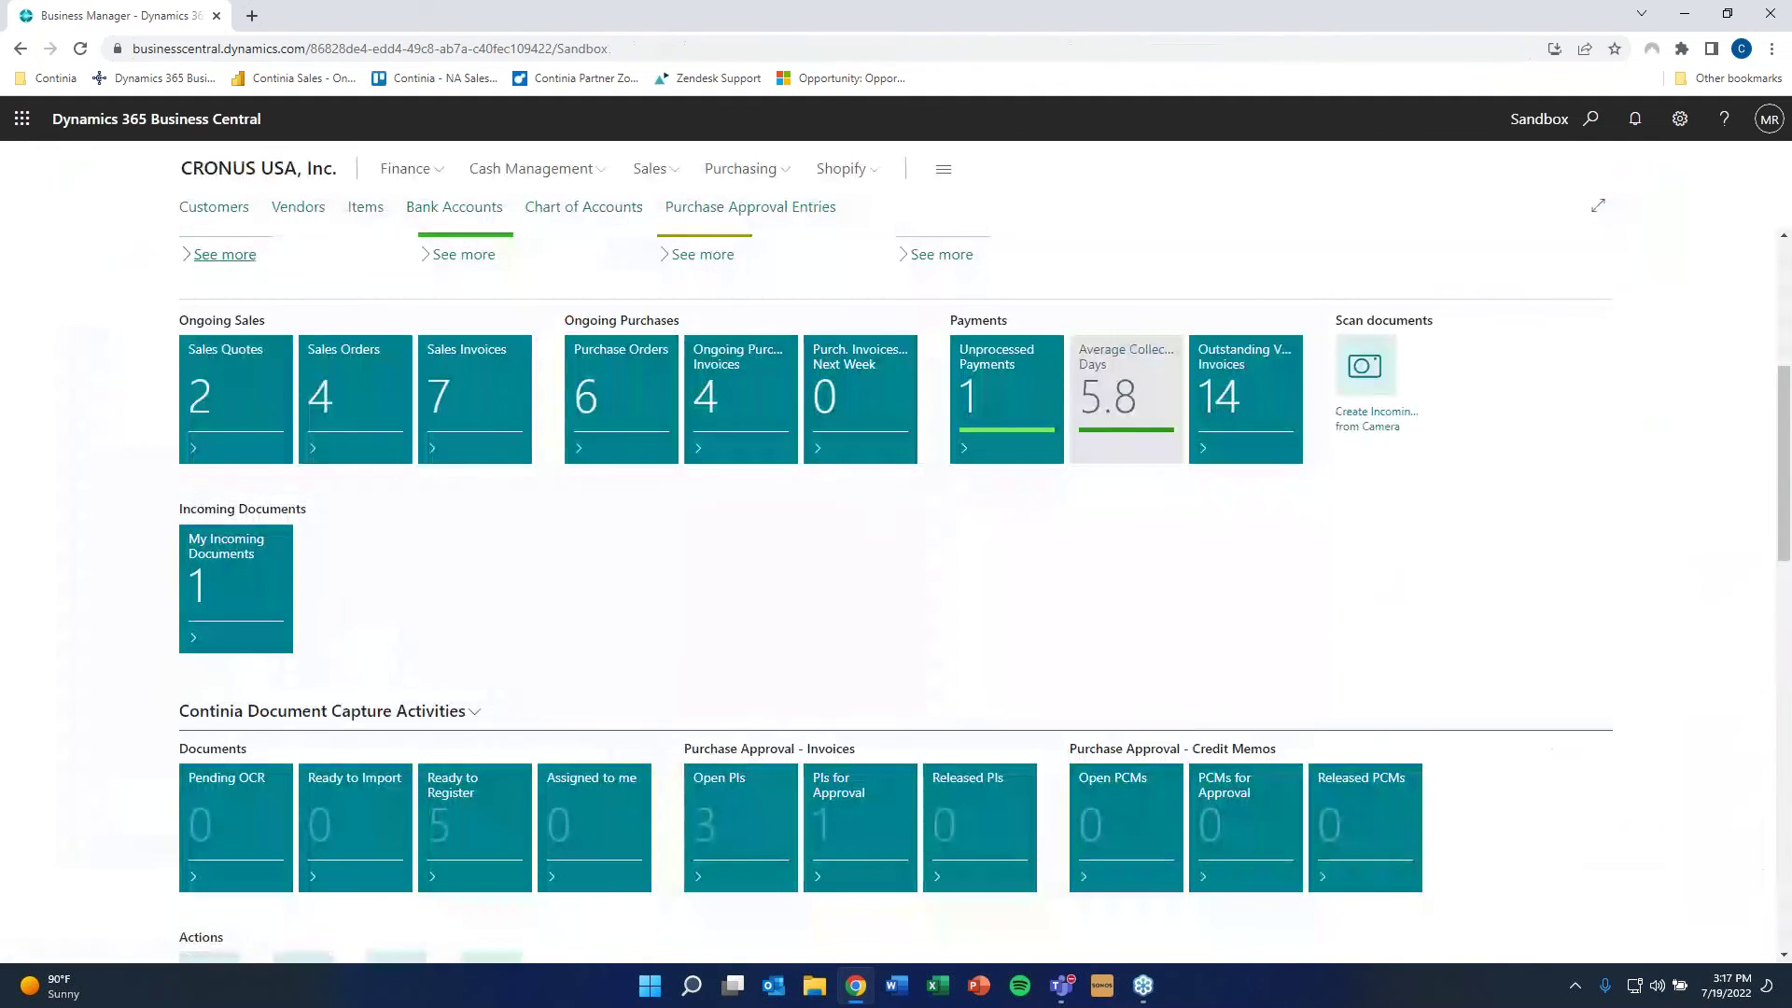
click(734, 213)
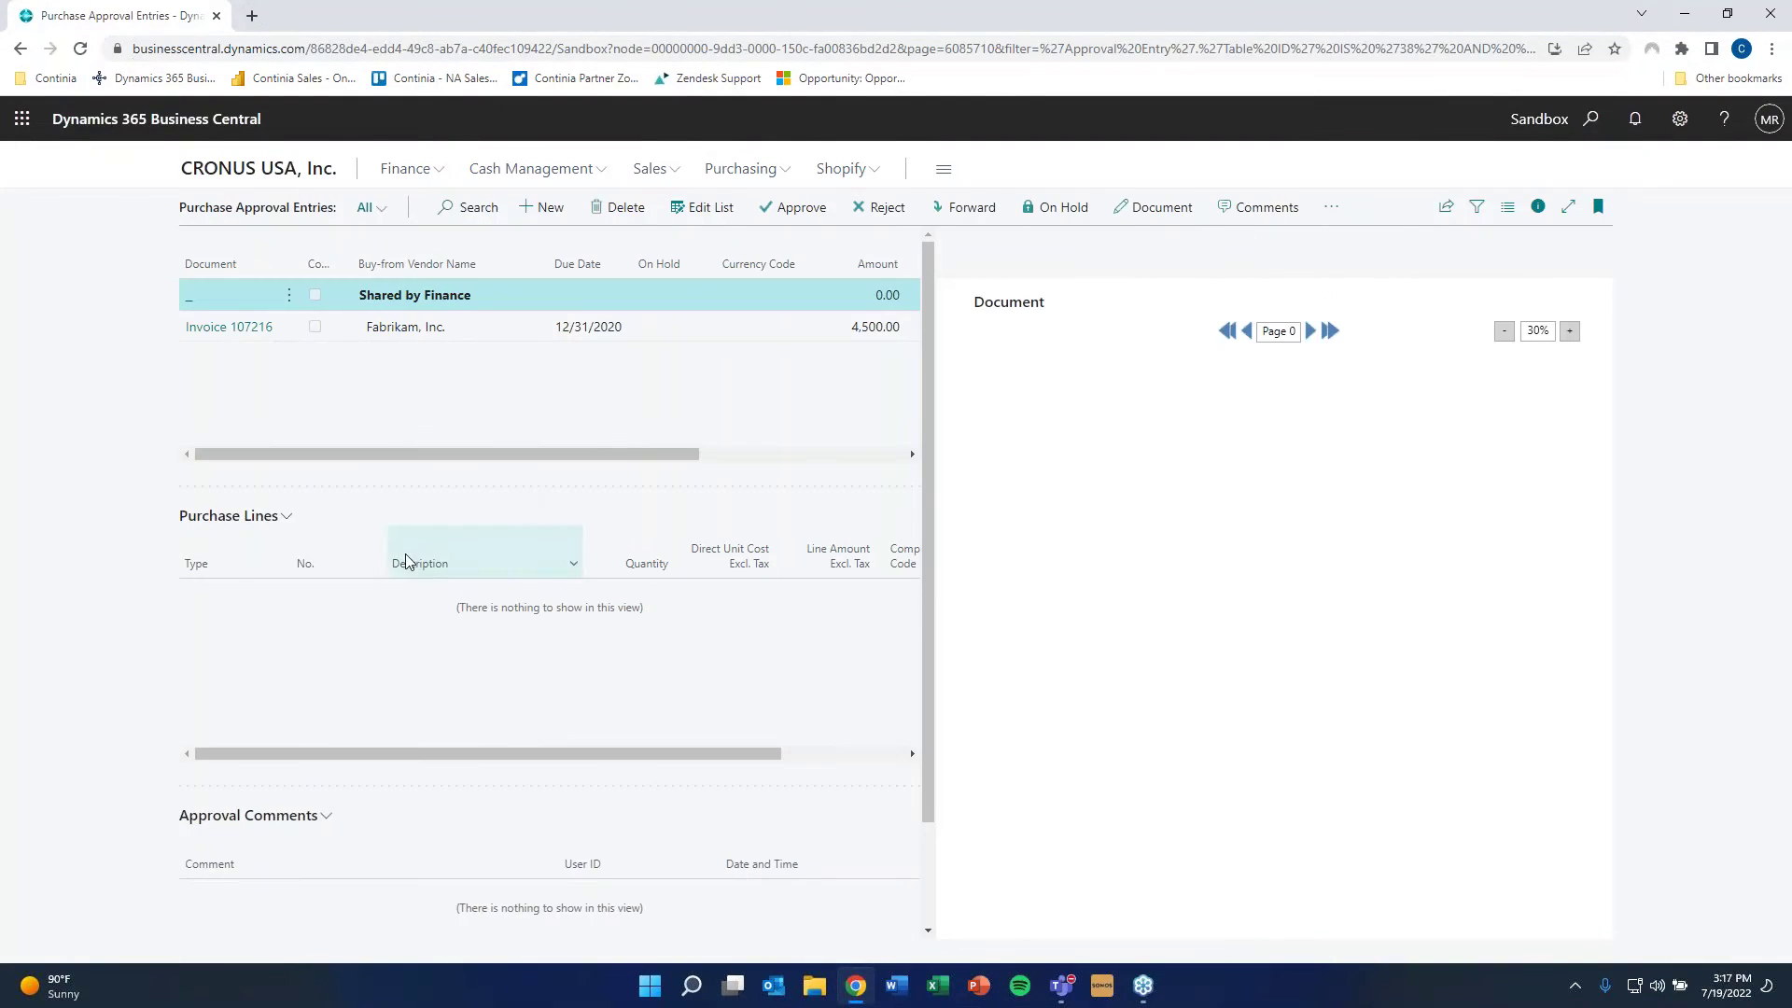
click(474, 333)
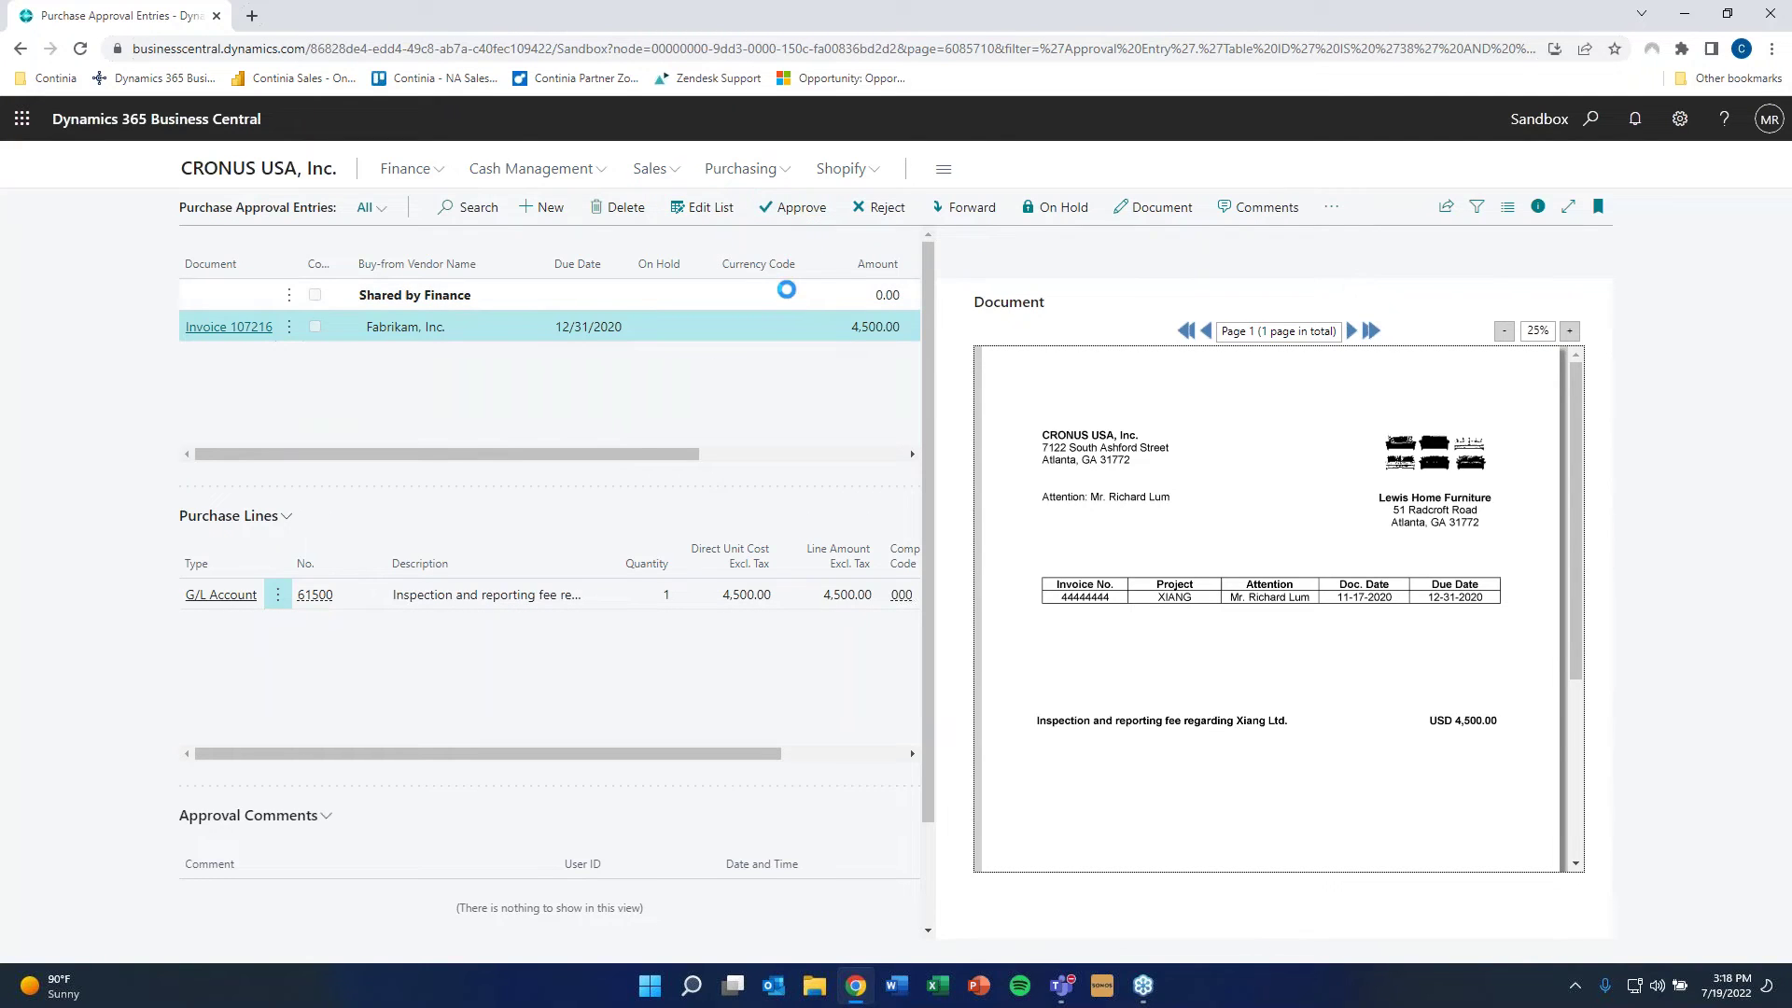
click(289, 180)
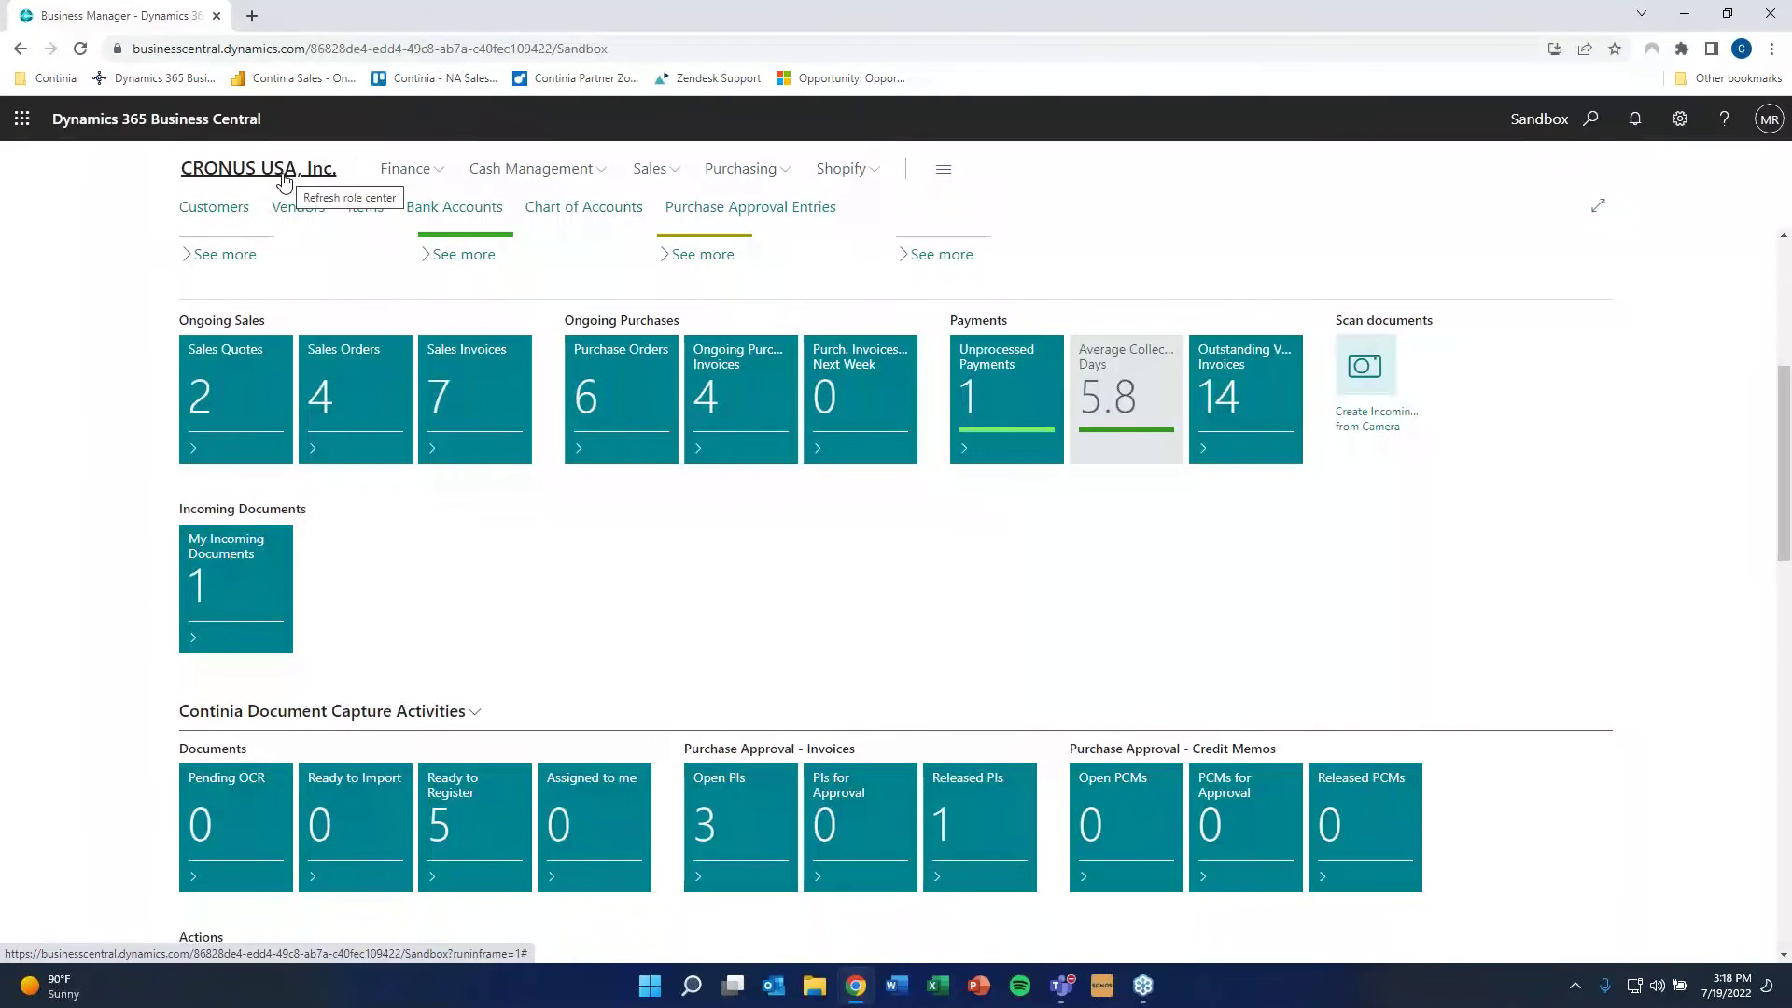
- In the Released PIs list, check the invoice amounts and choose Post for invoice 107216
click(990, 844)
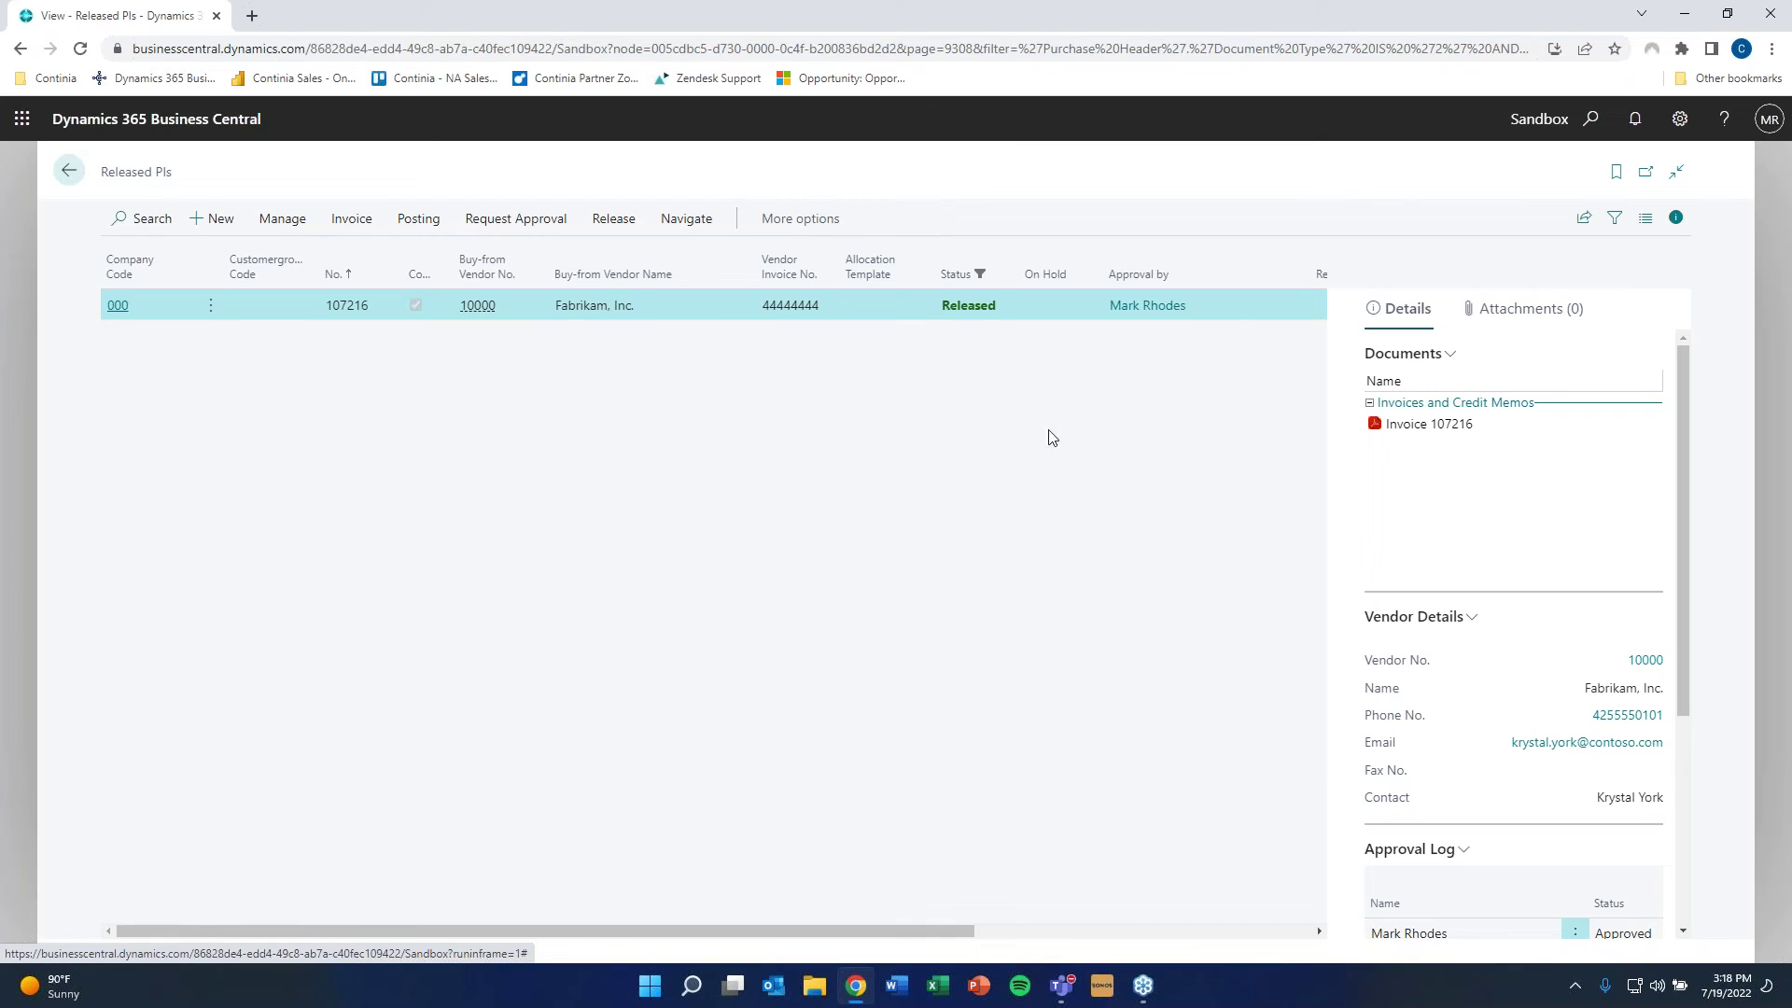
drag(640, 930, 1067, 931)
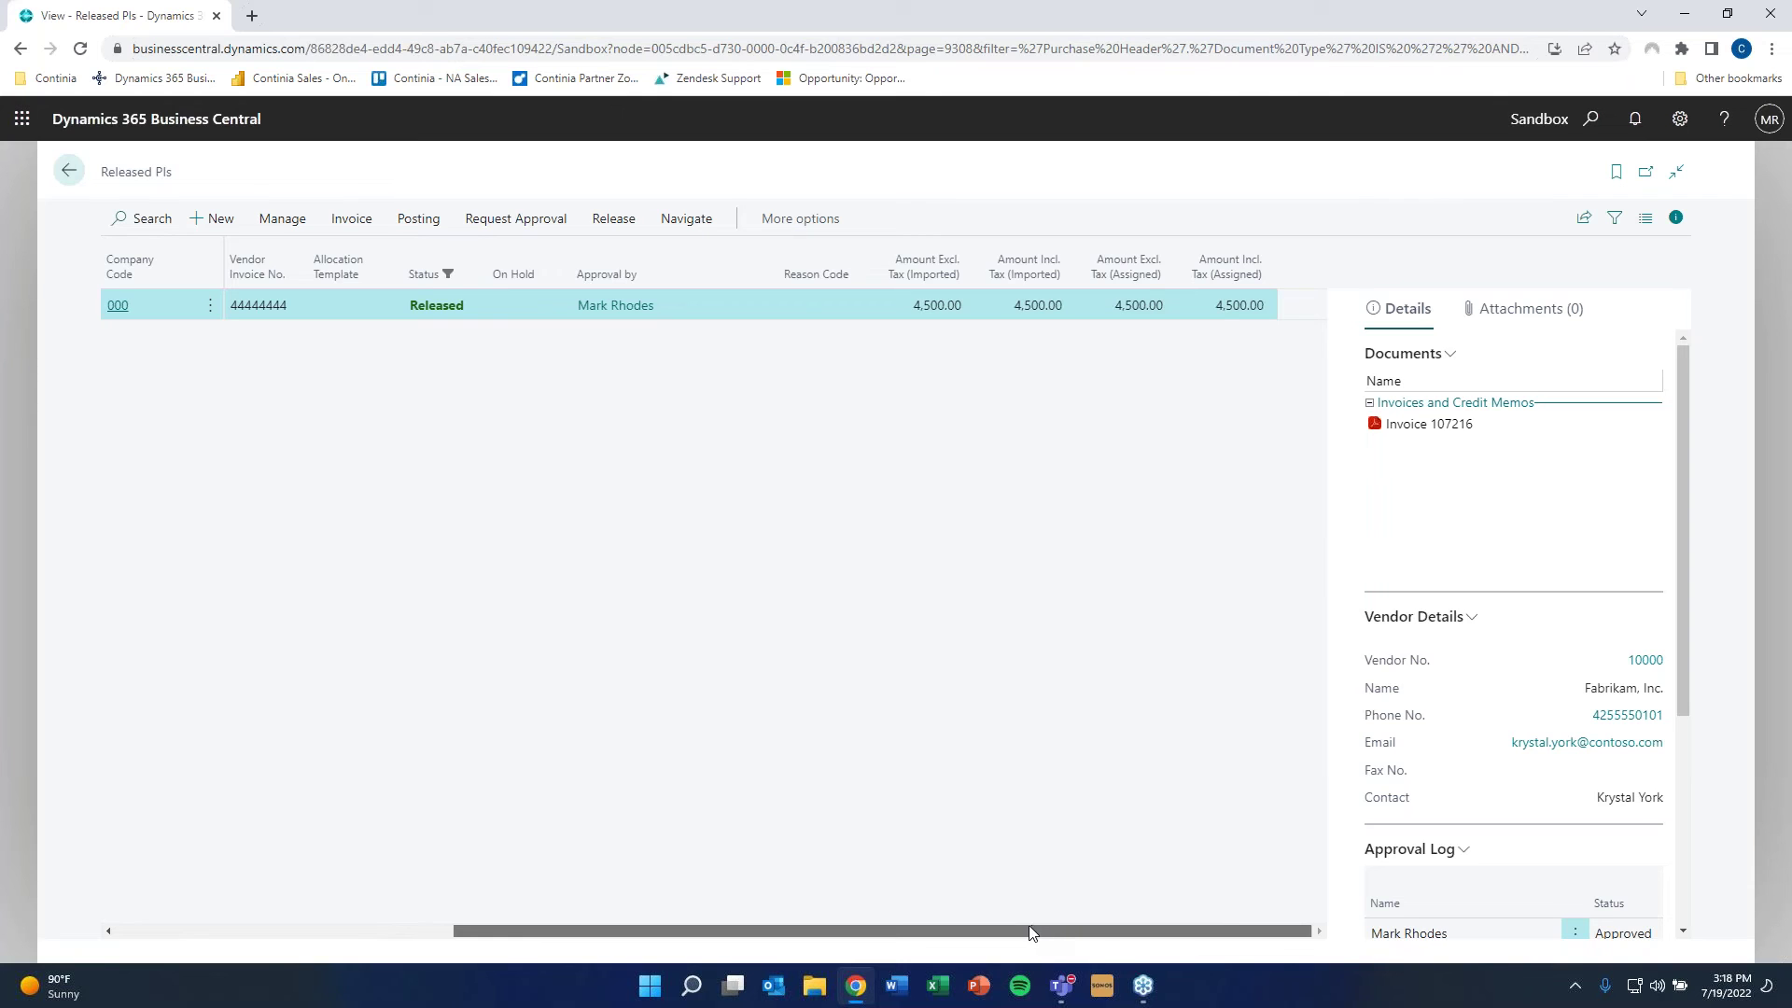
drag(1007, 927, 532, 898)
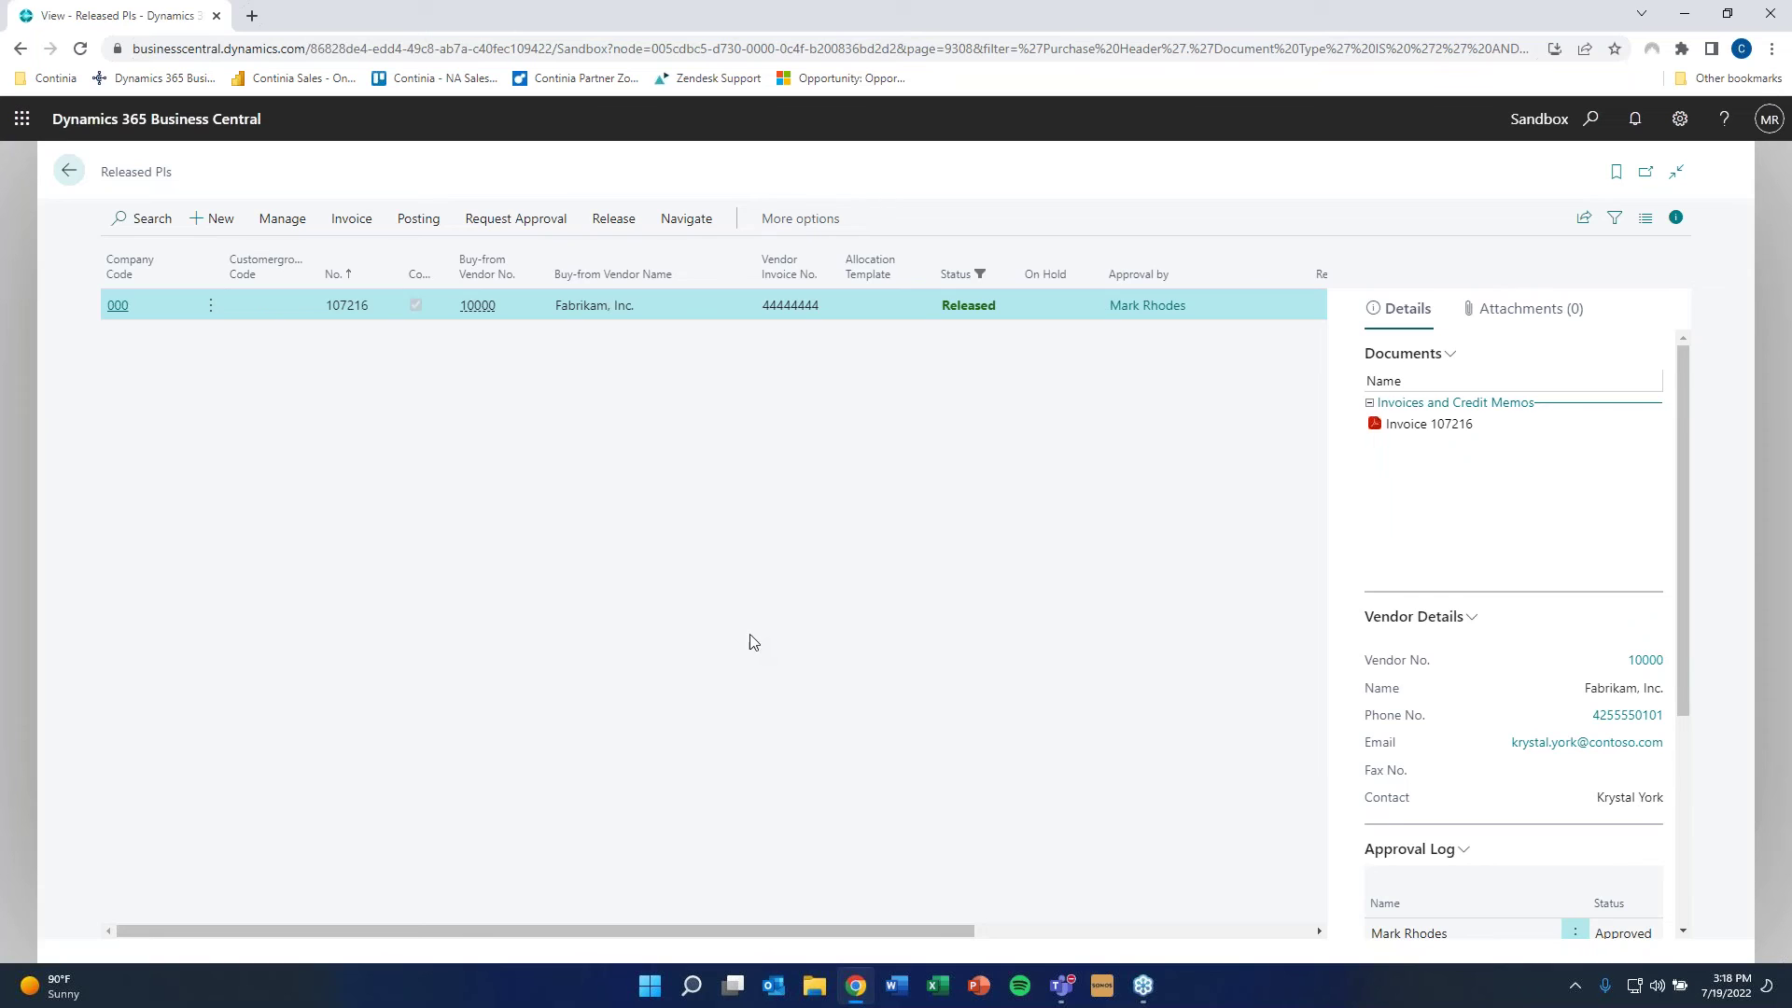
click(415, 231)
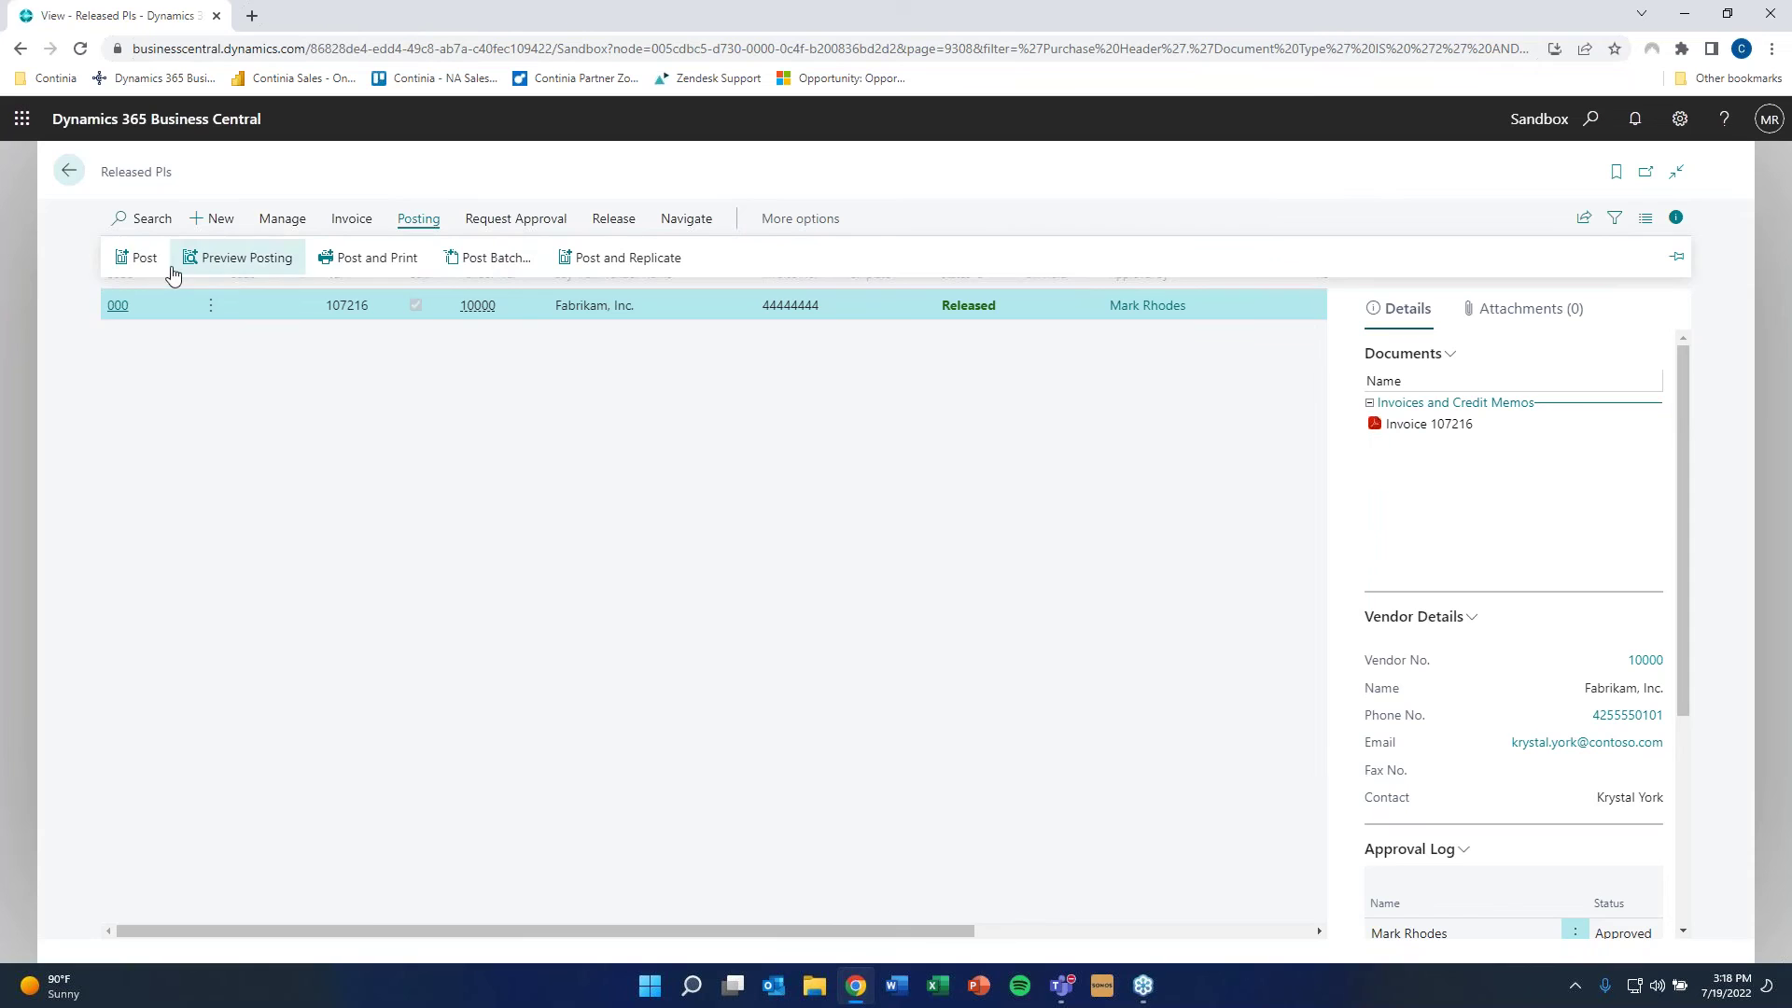
click(131, 258)
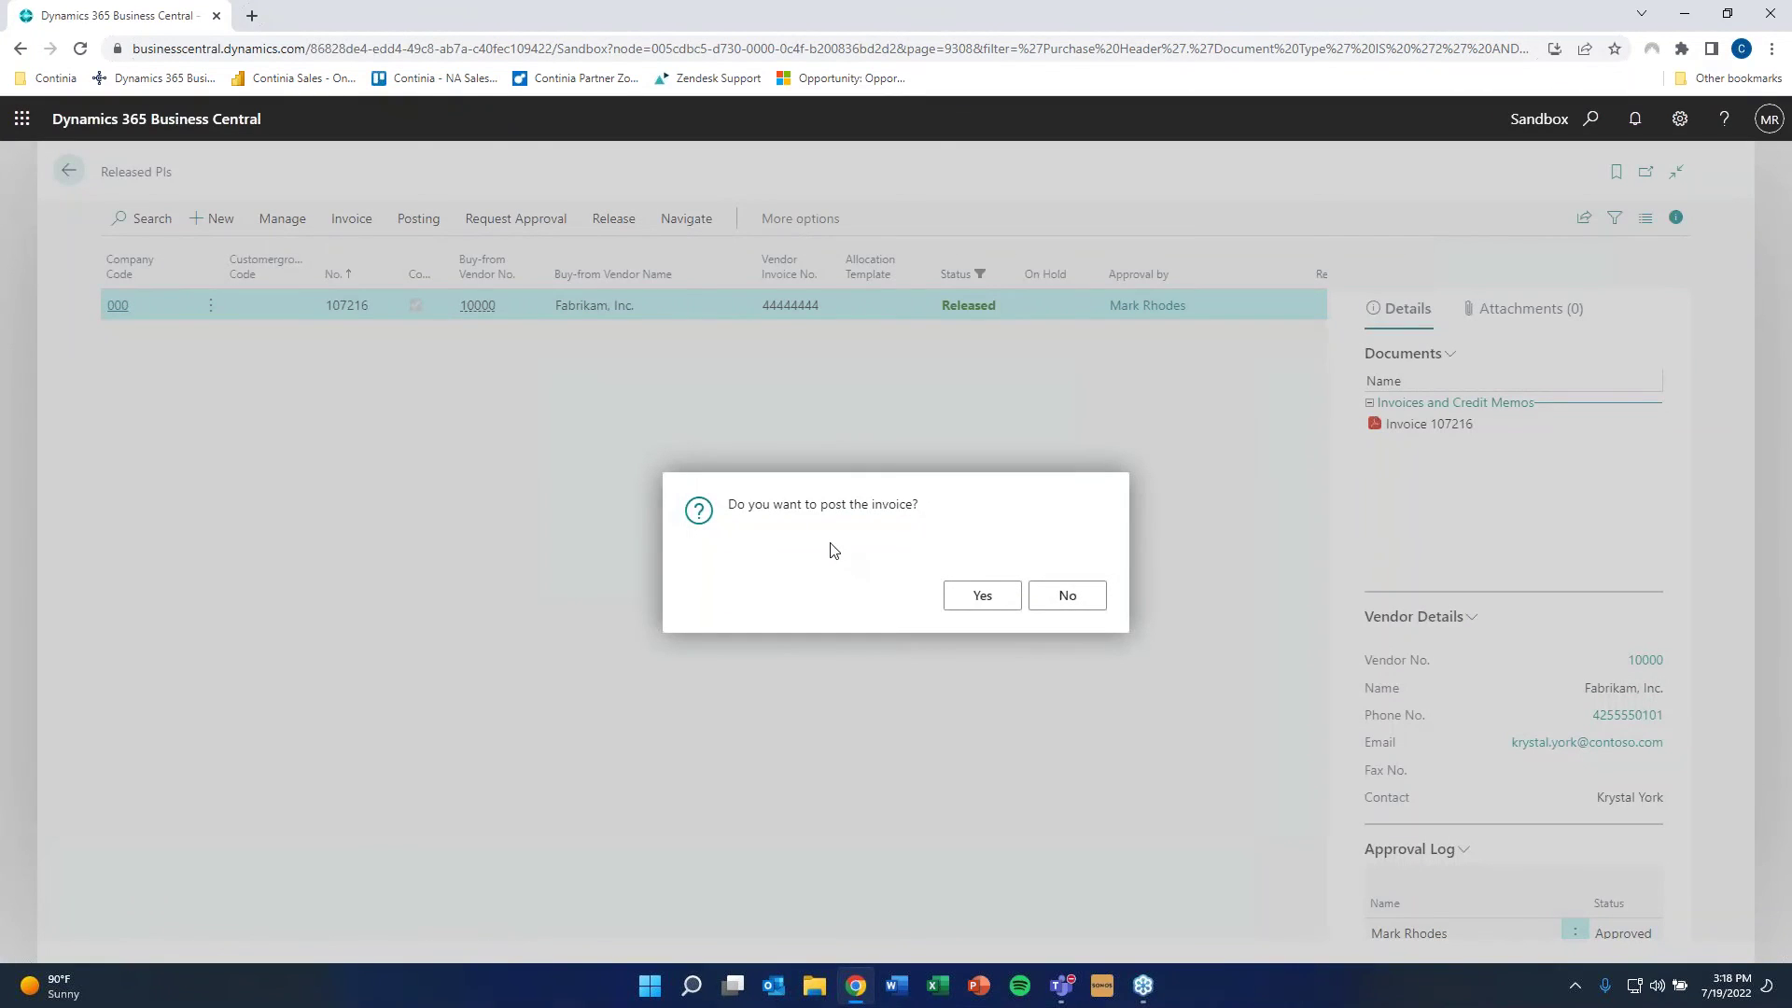
- Confirm posting invoice 107216 and open the posted invoice 108210 for Fabrikam, Inc
click(947, 608)
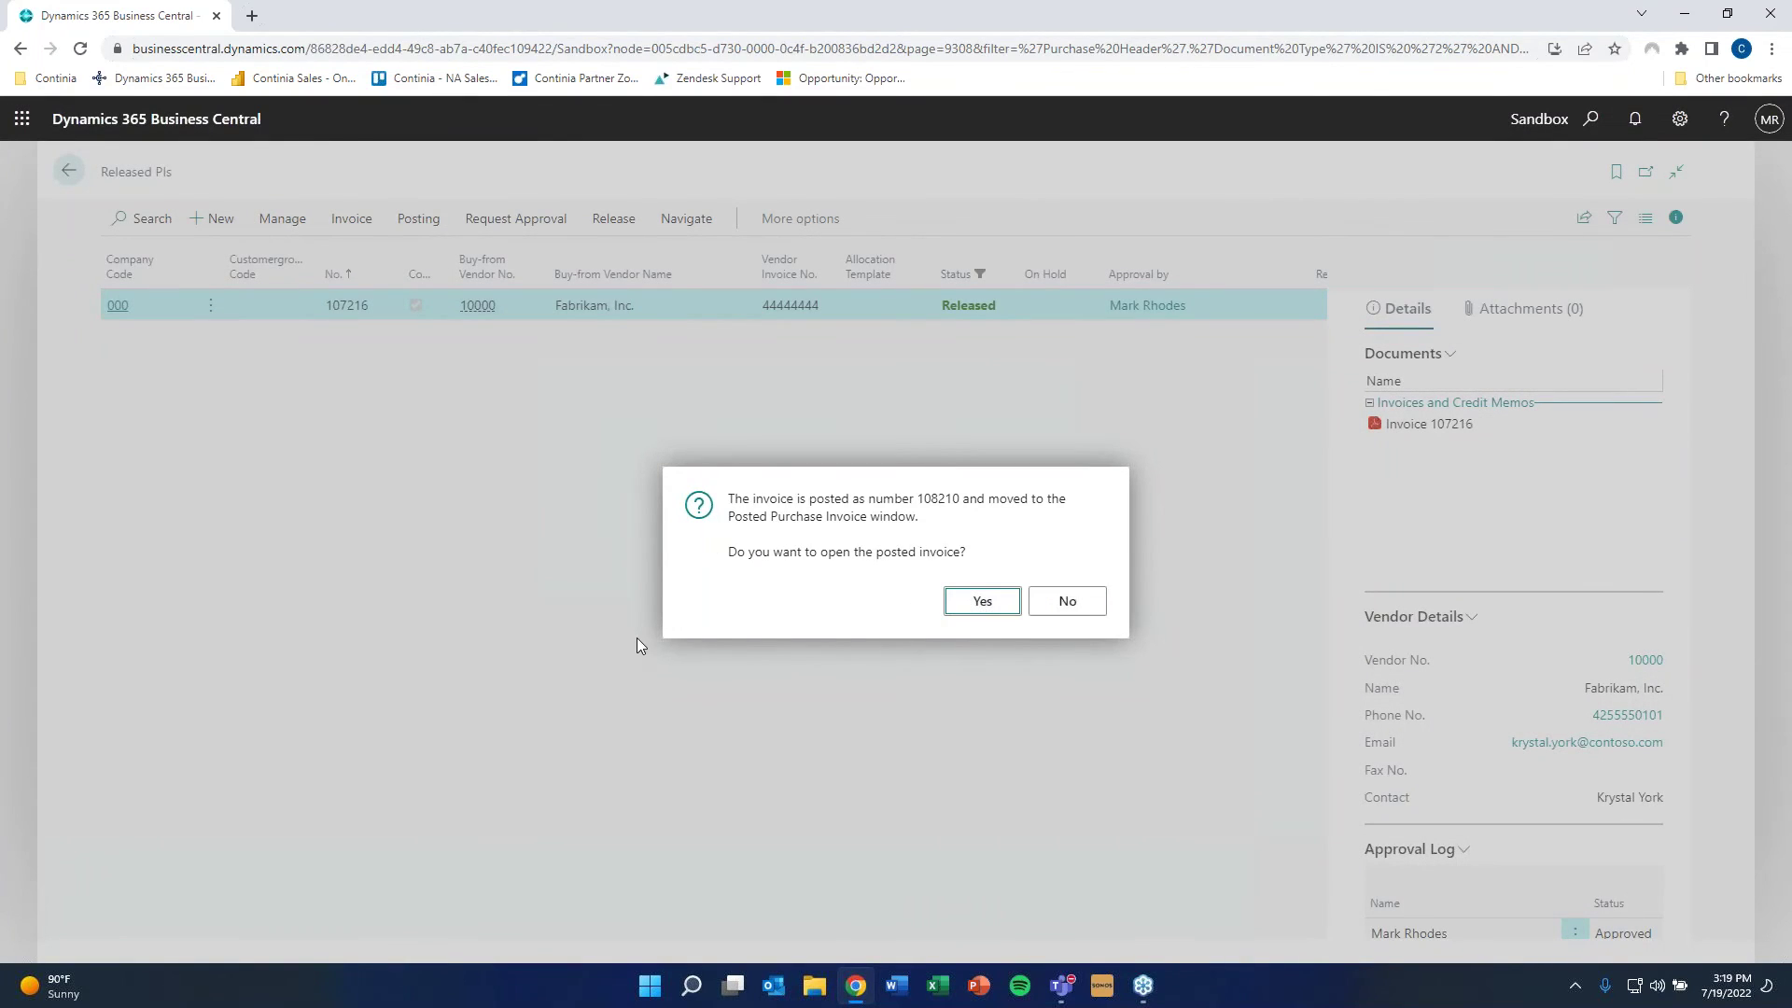
key(Return)
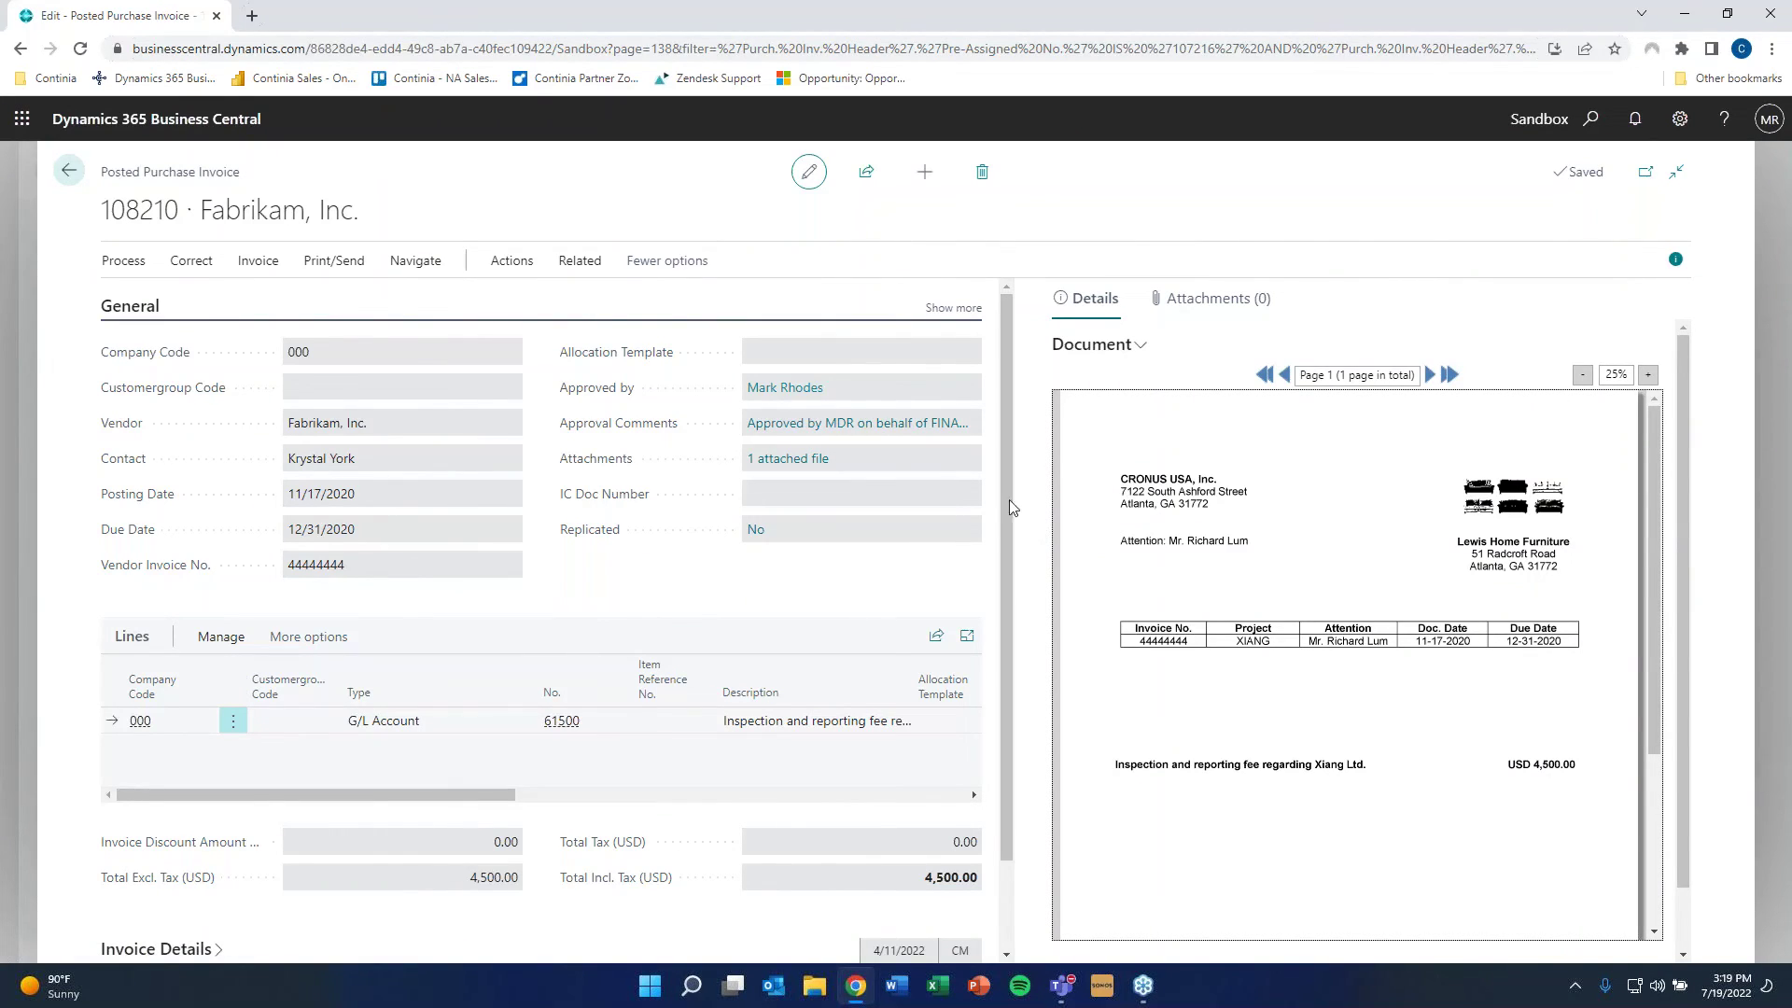
- Check the Approved status in posted invoice 108210's approval entries, then go back to the home page
click(594, 266)
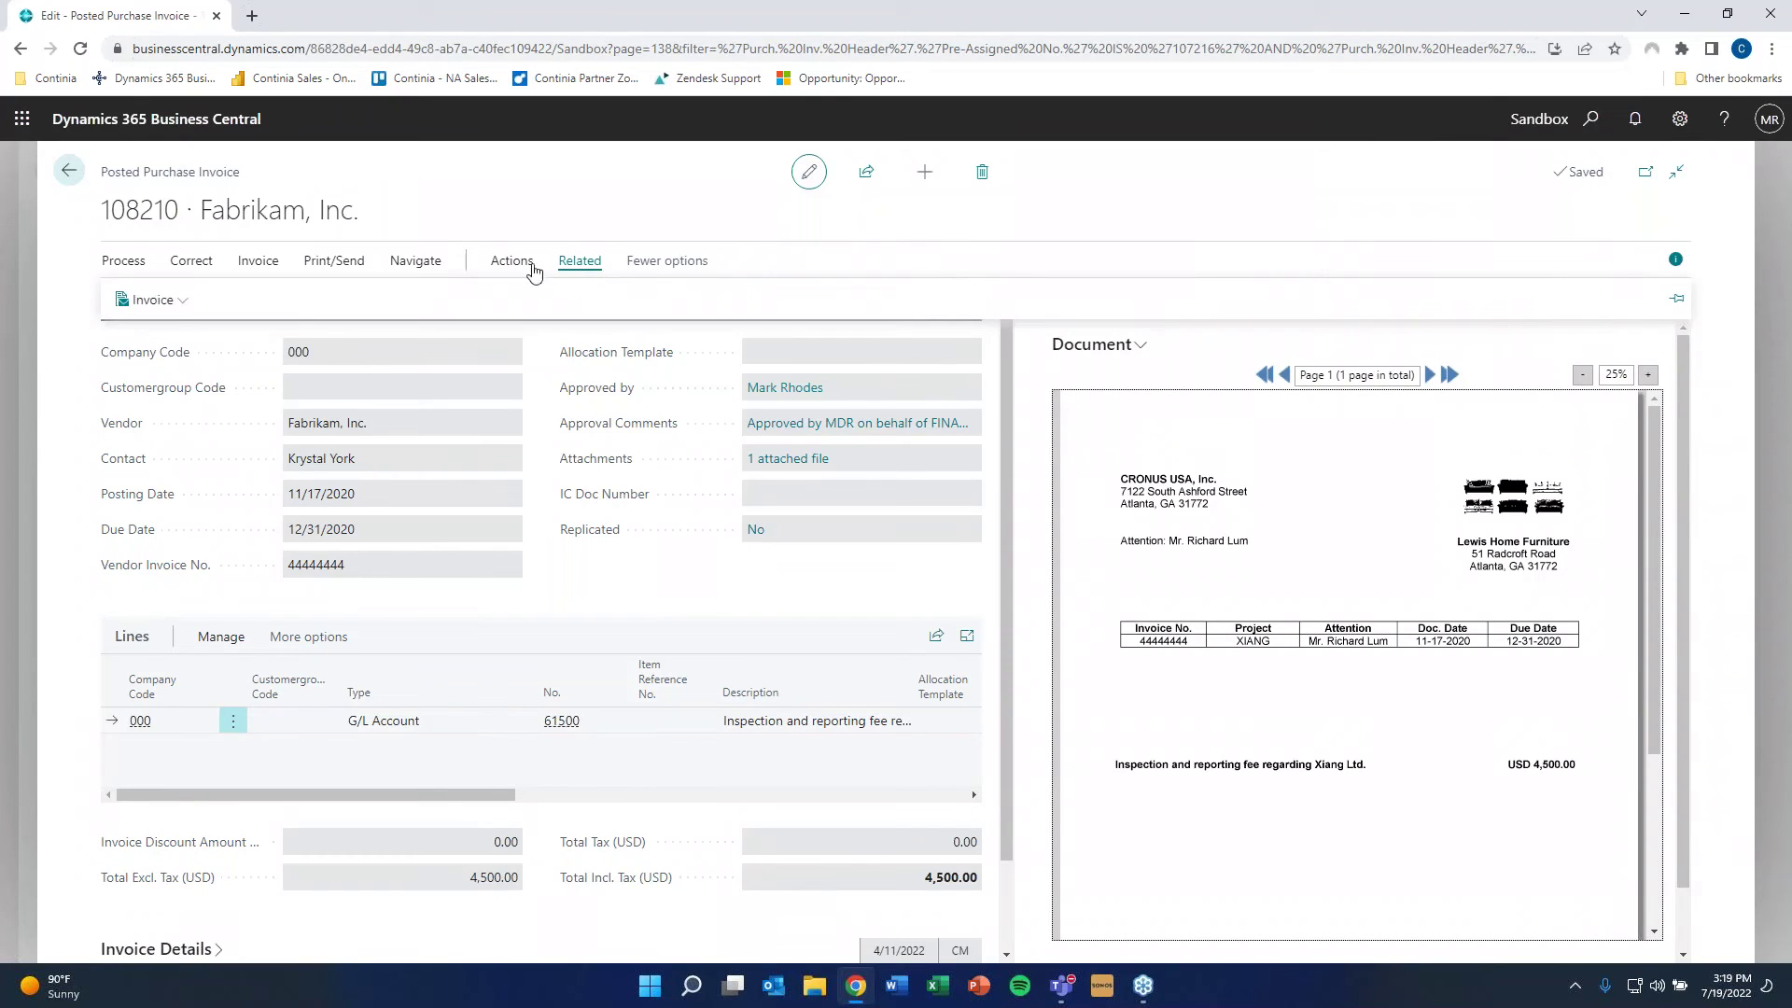
click(149, 299)
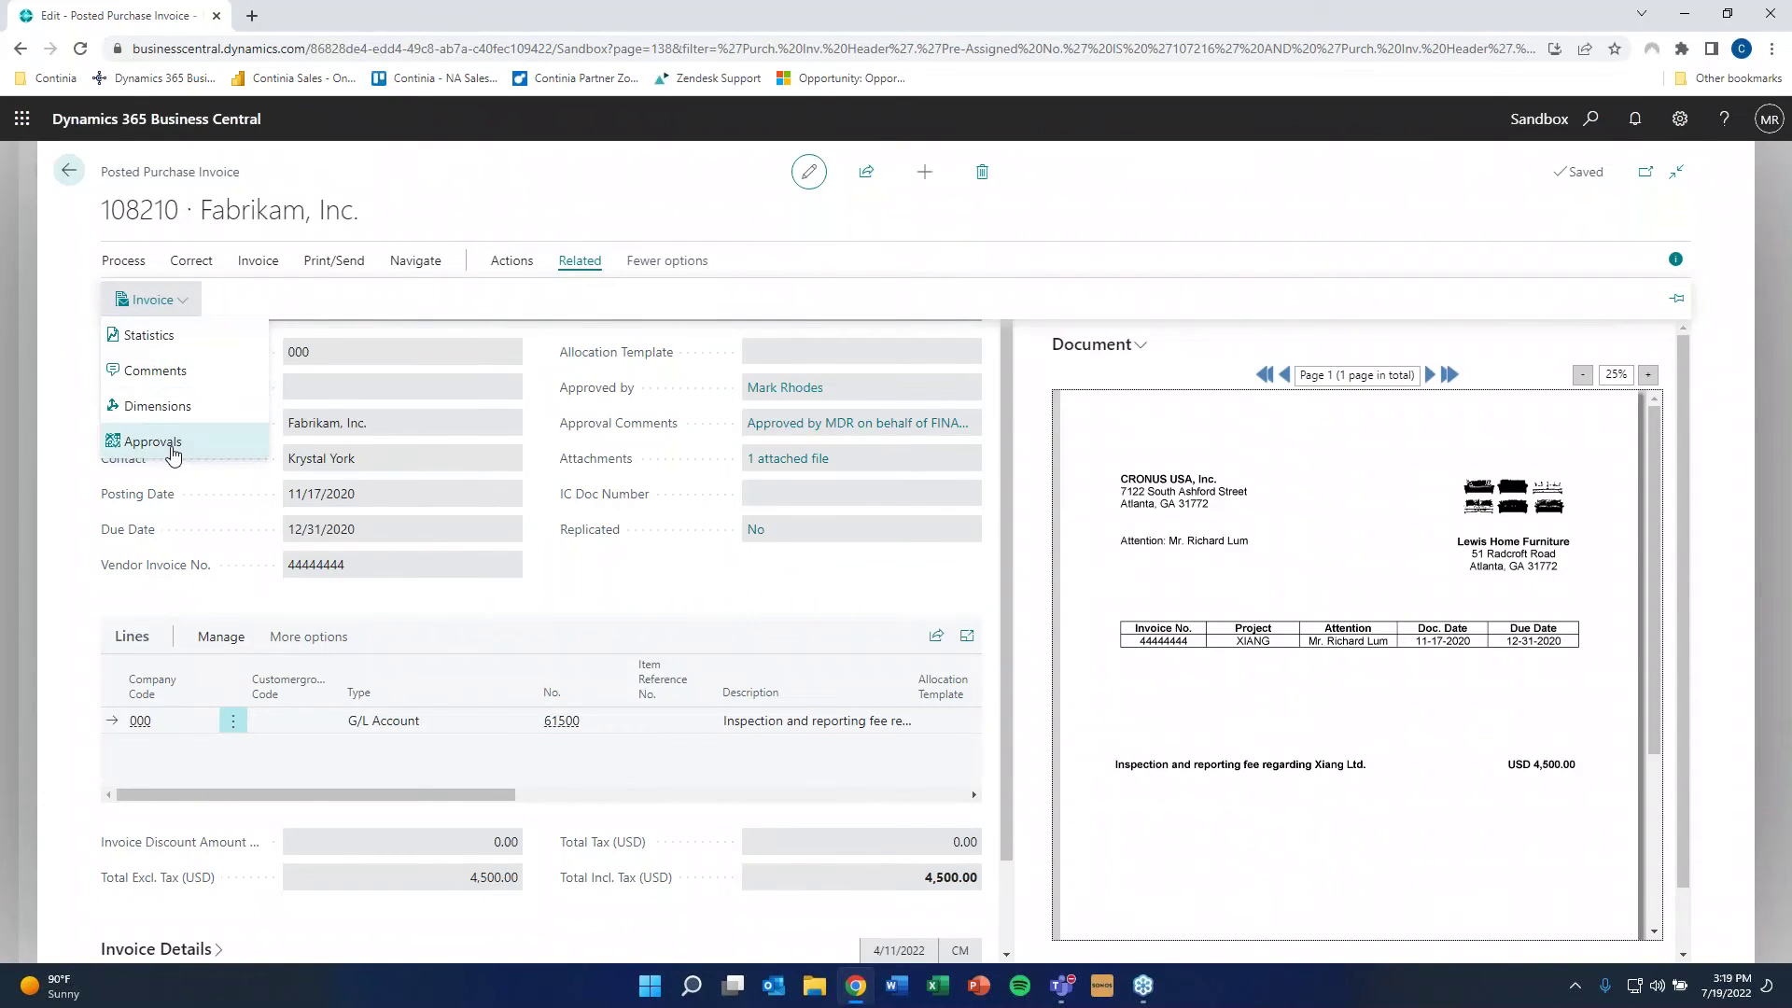
click(152, 442)
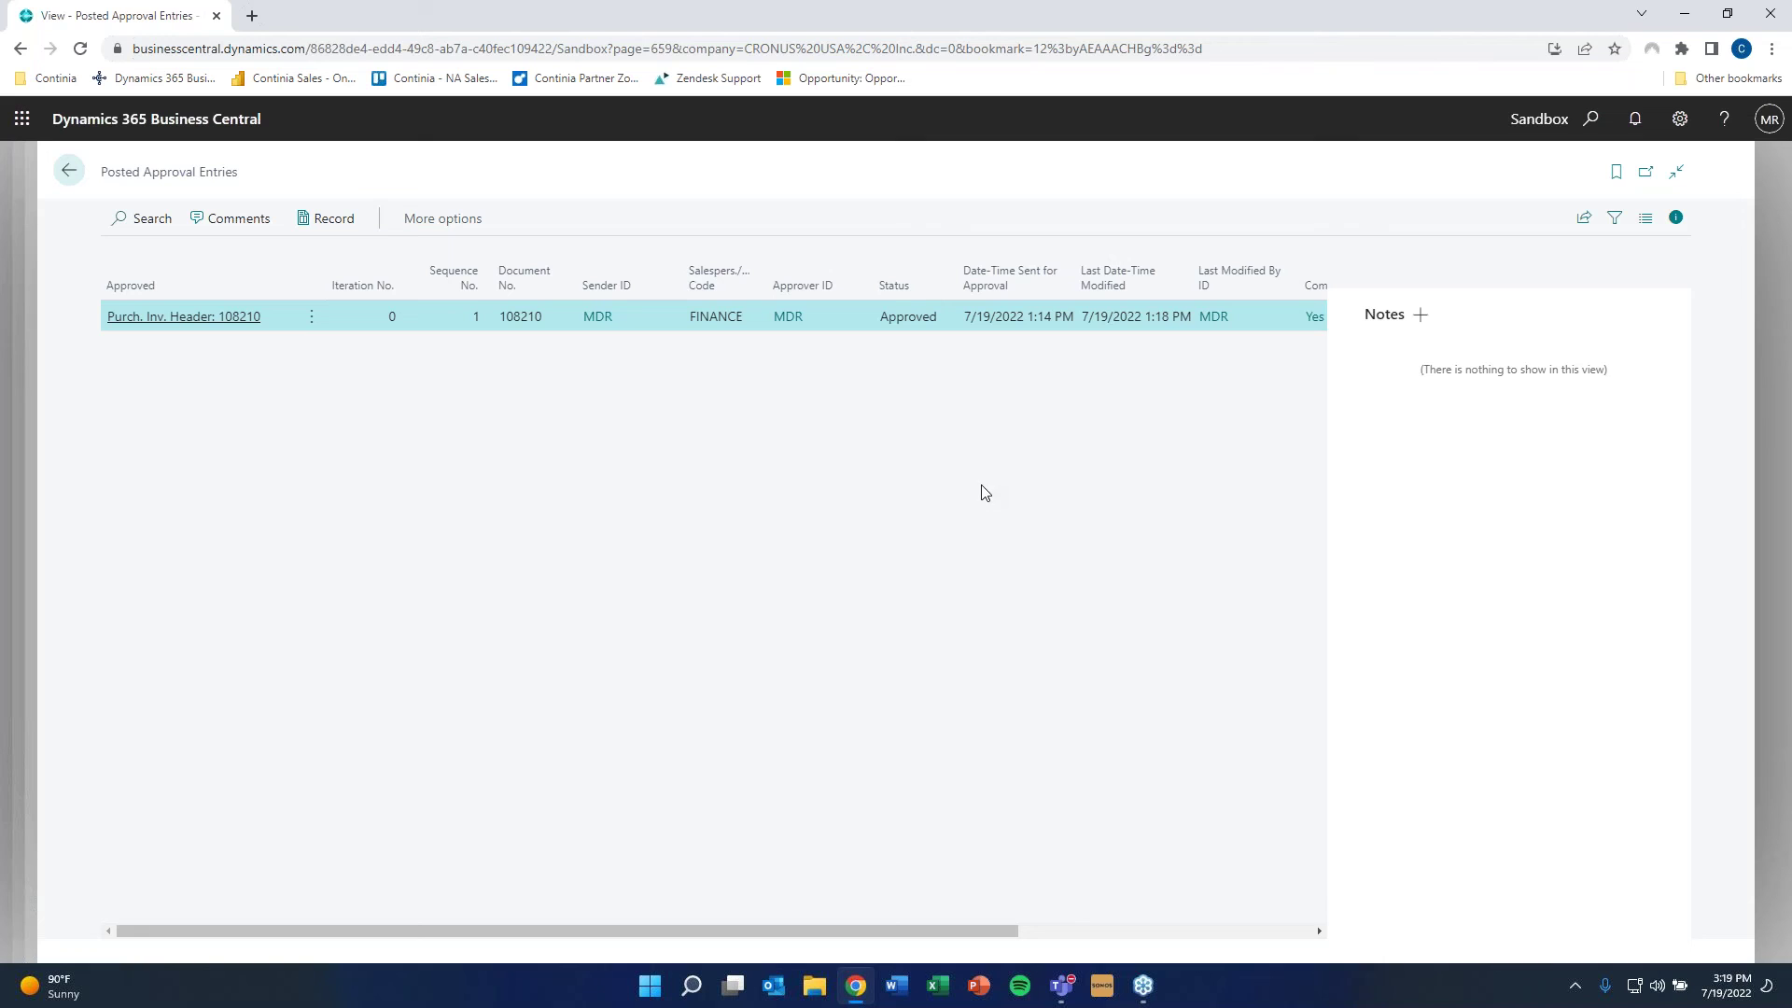
click(66, 172)
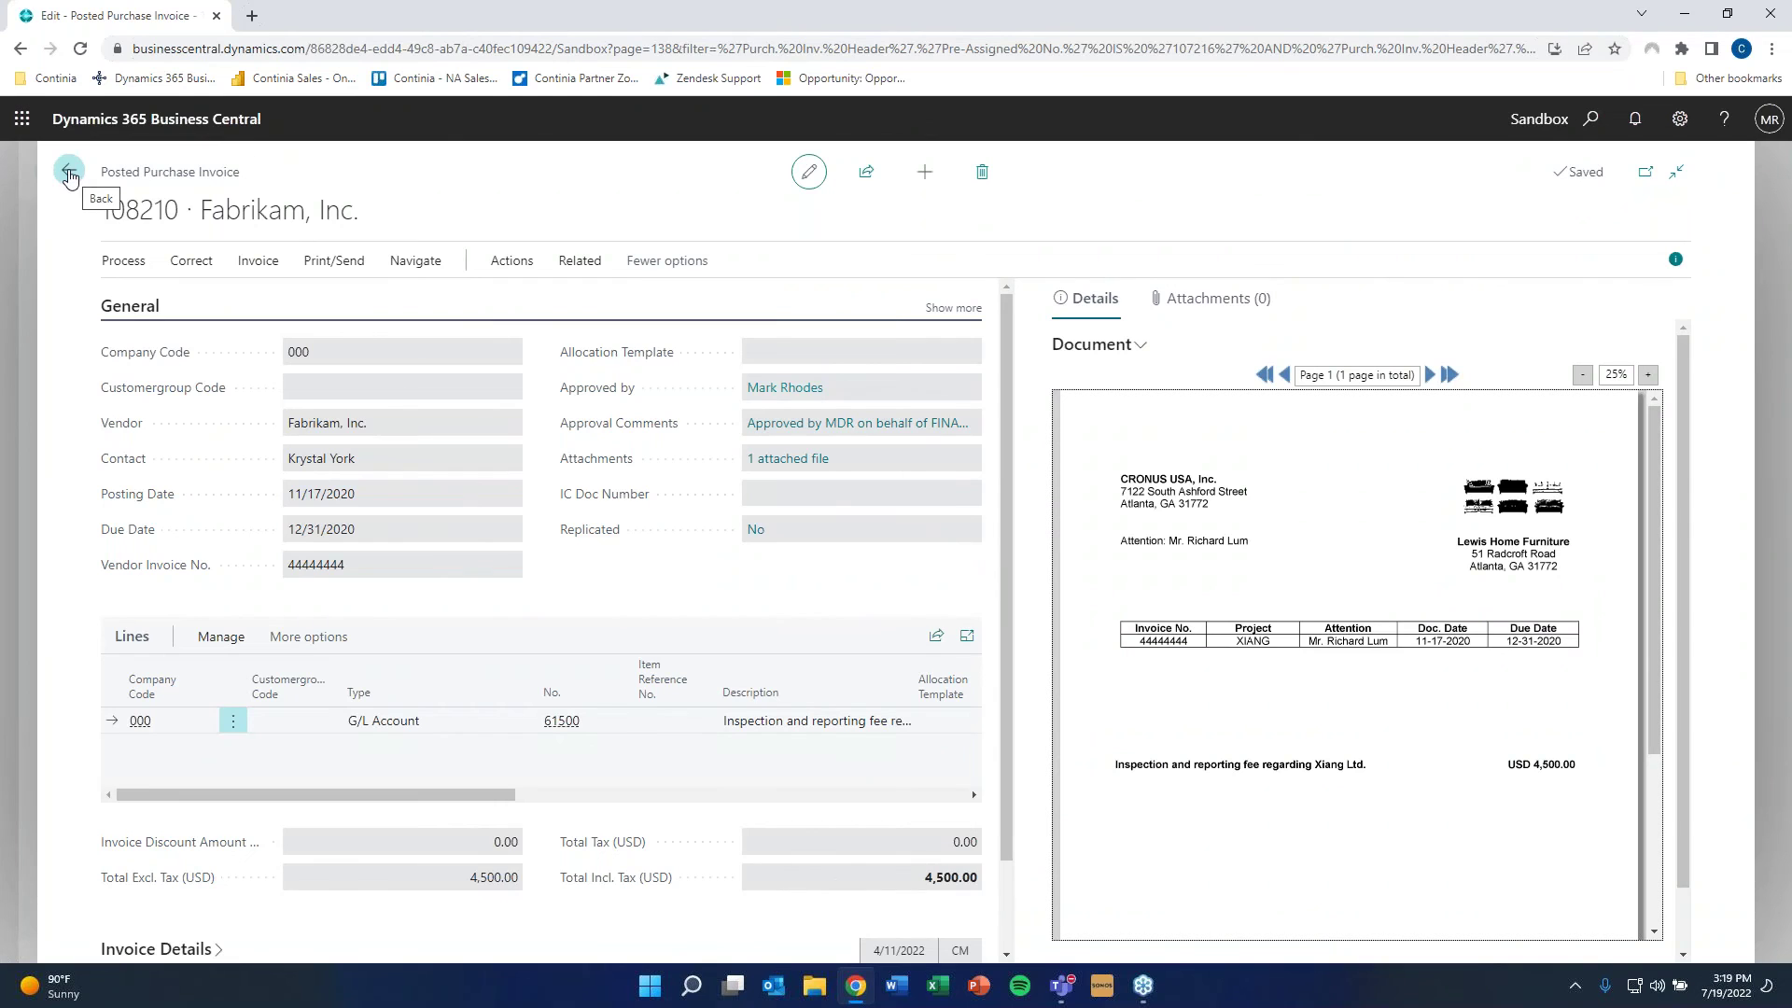
click(68, 173)
- Run Document Search for 'radcroft' and open the Fabrikam Document Card D000001
click(68, 174)
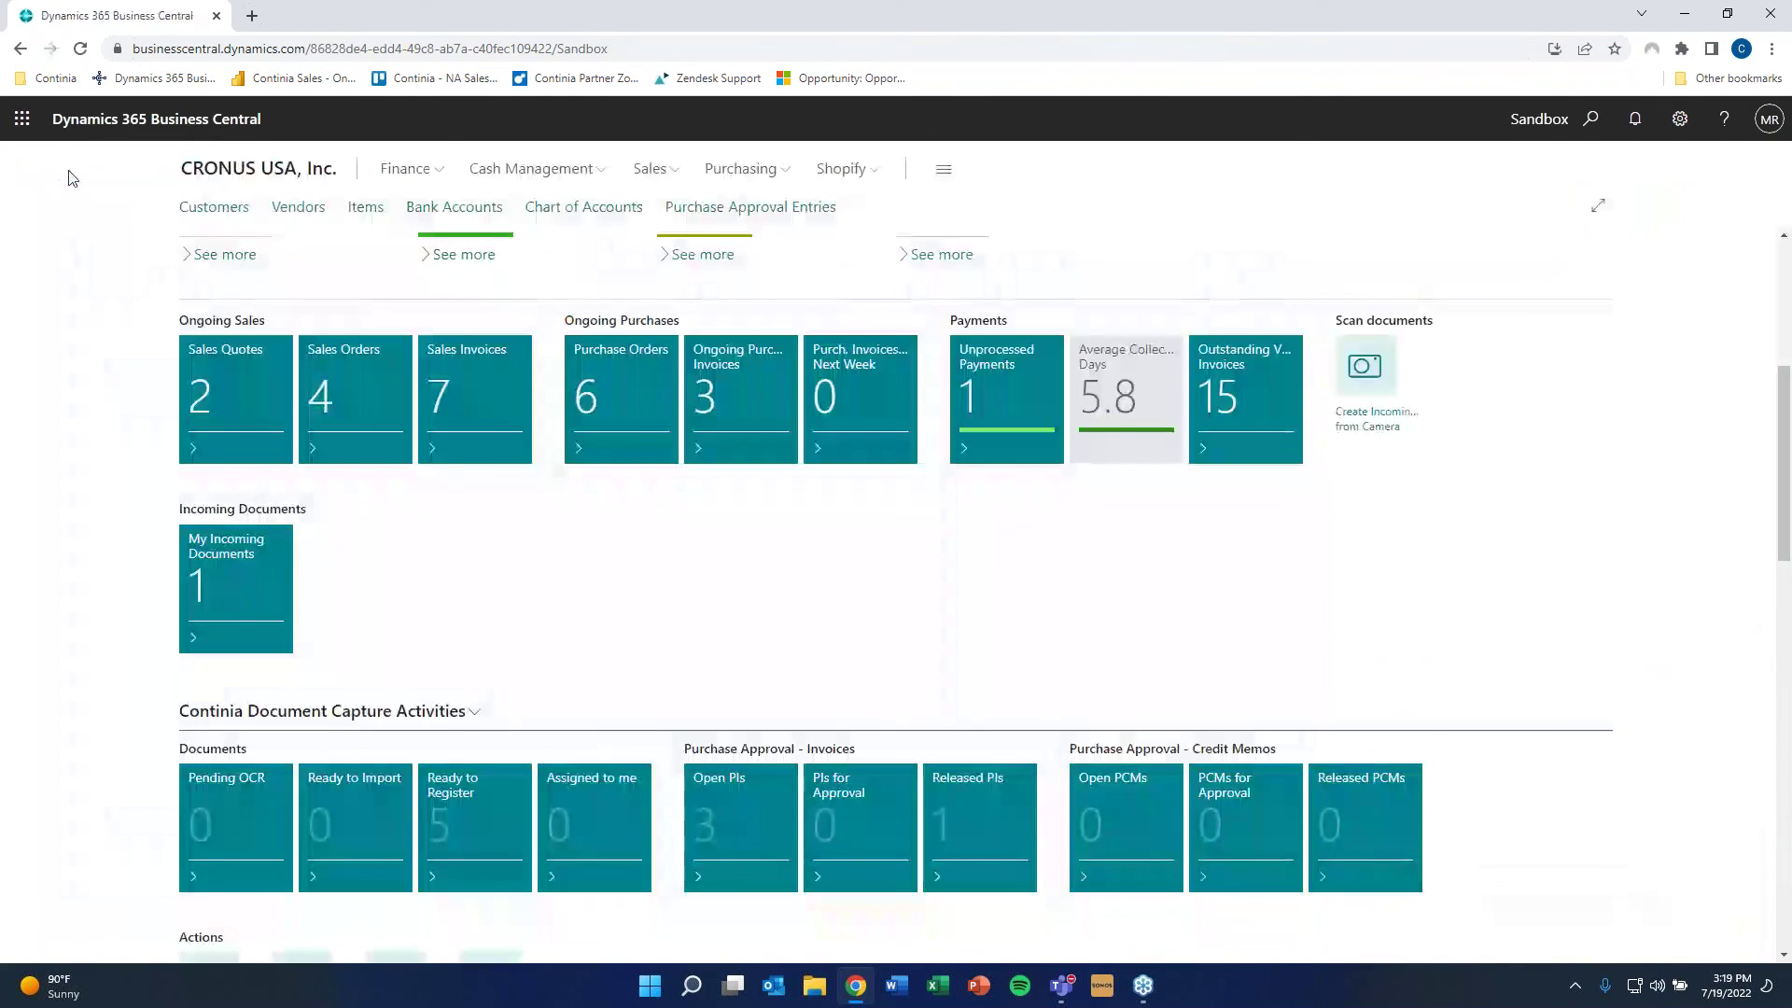
scroll(68, 489, down, 2)
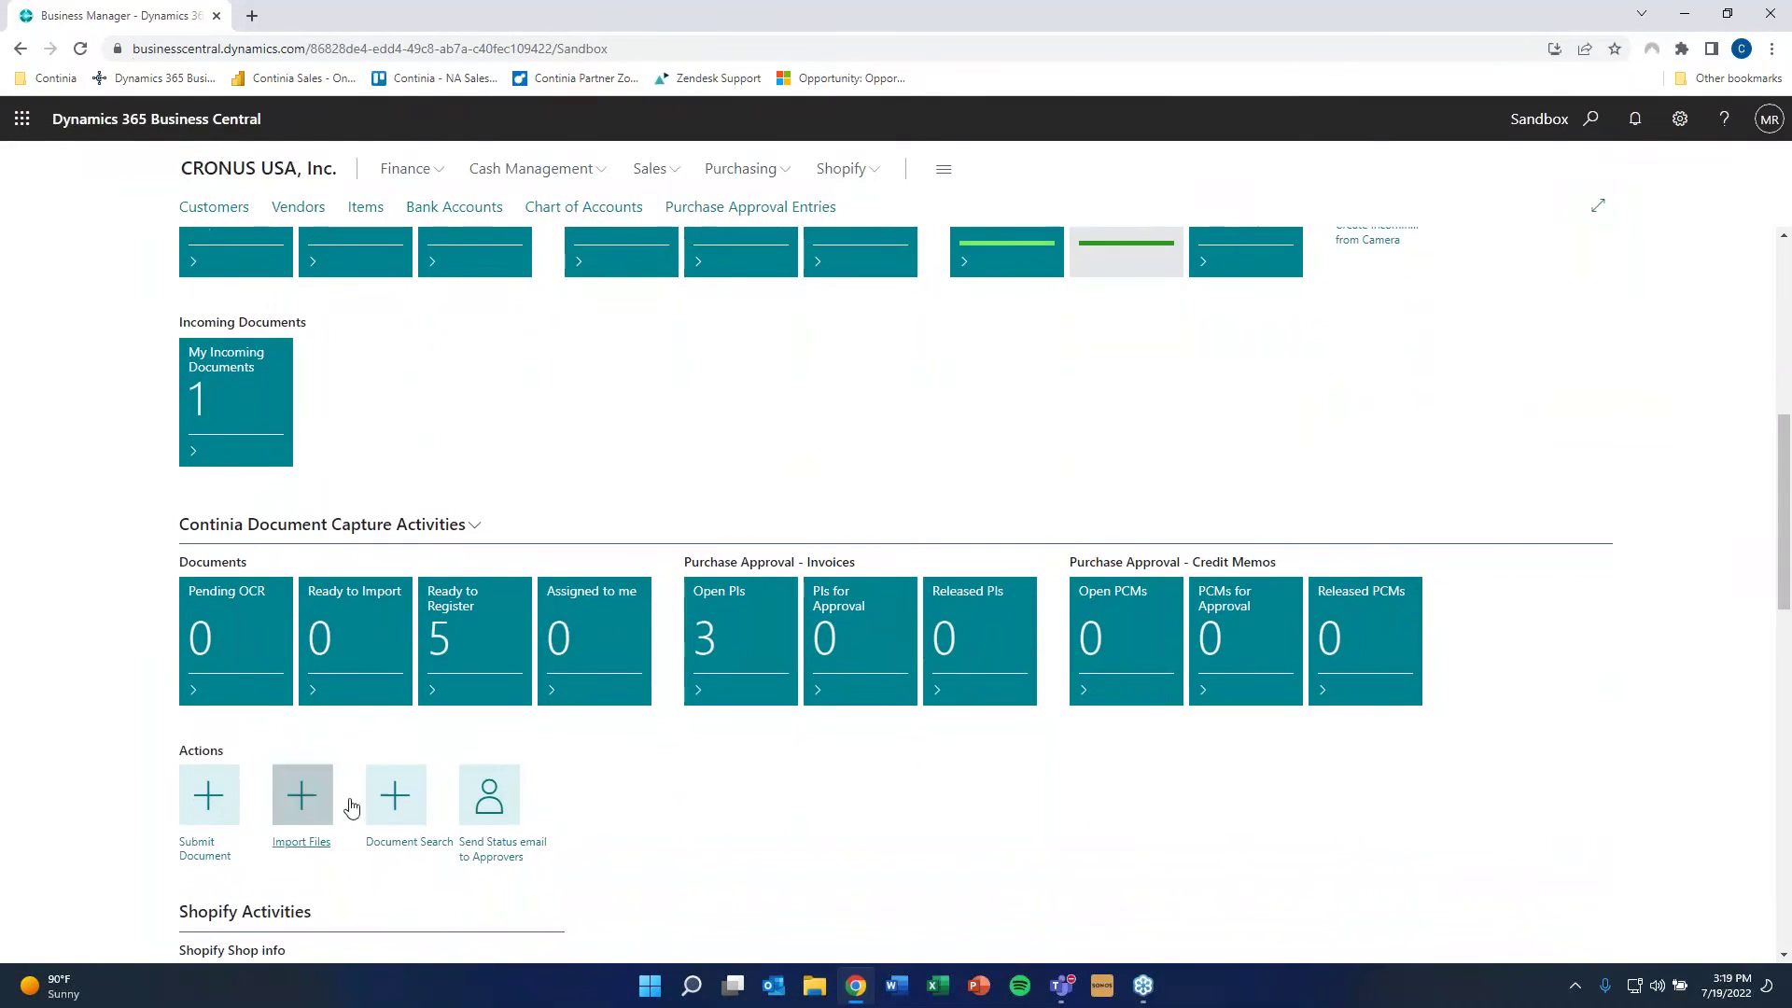
click(405, 848)
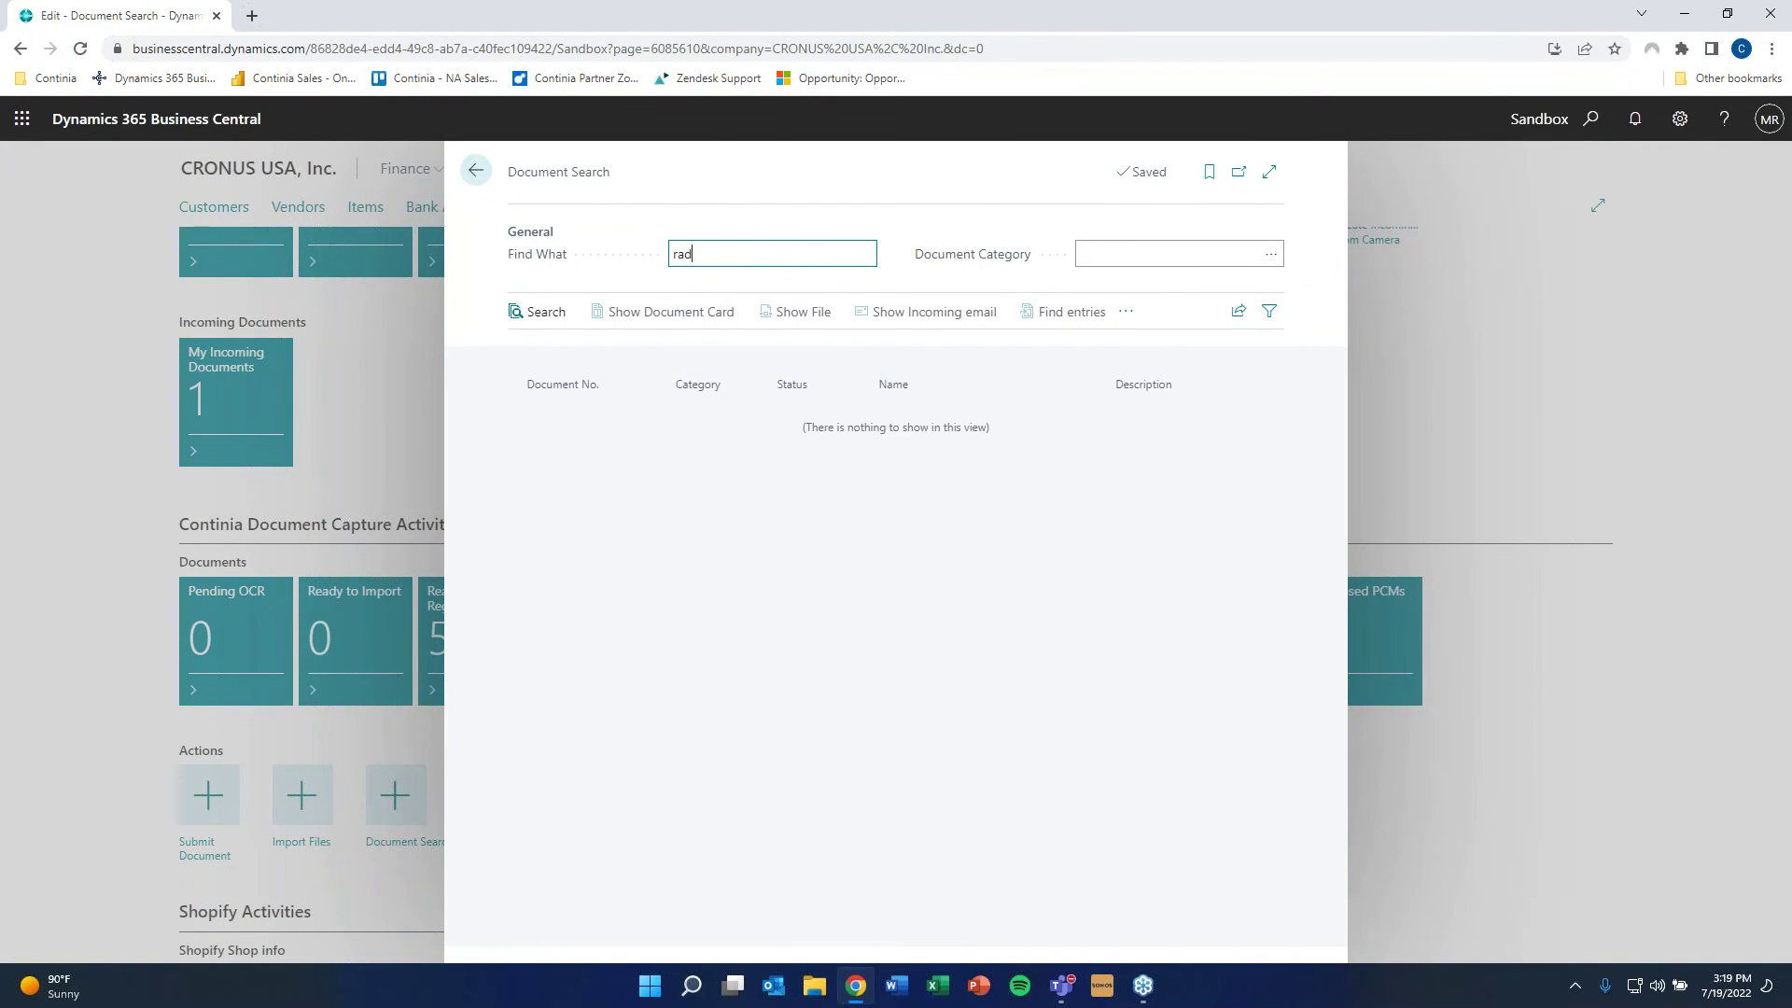
key(Tab)
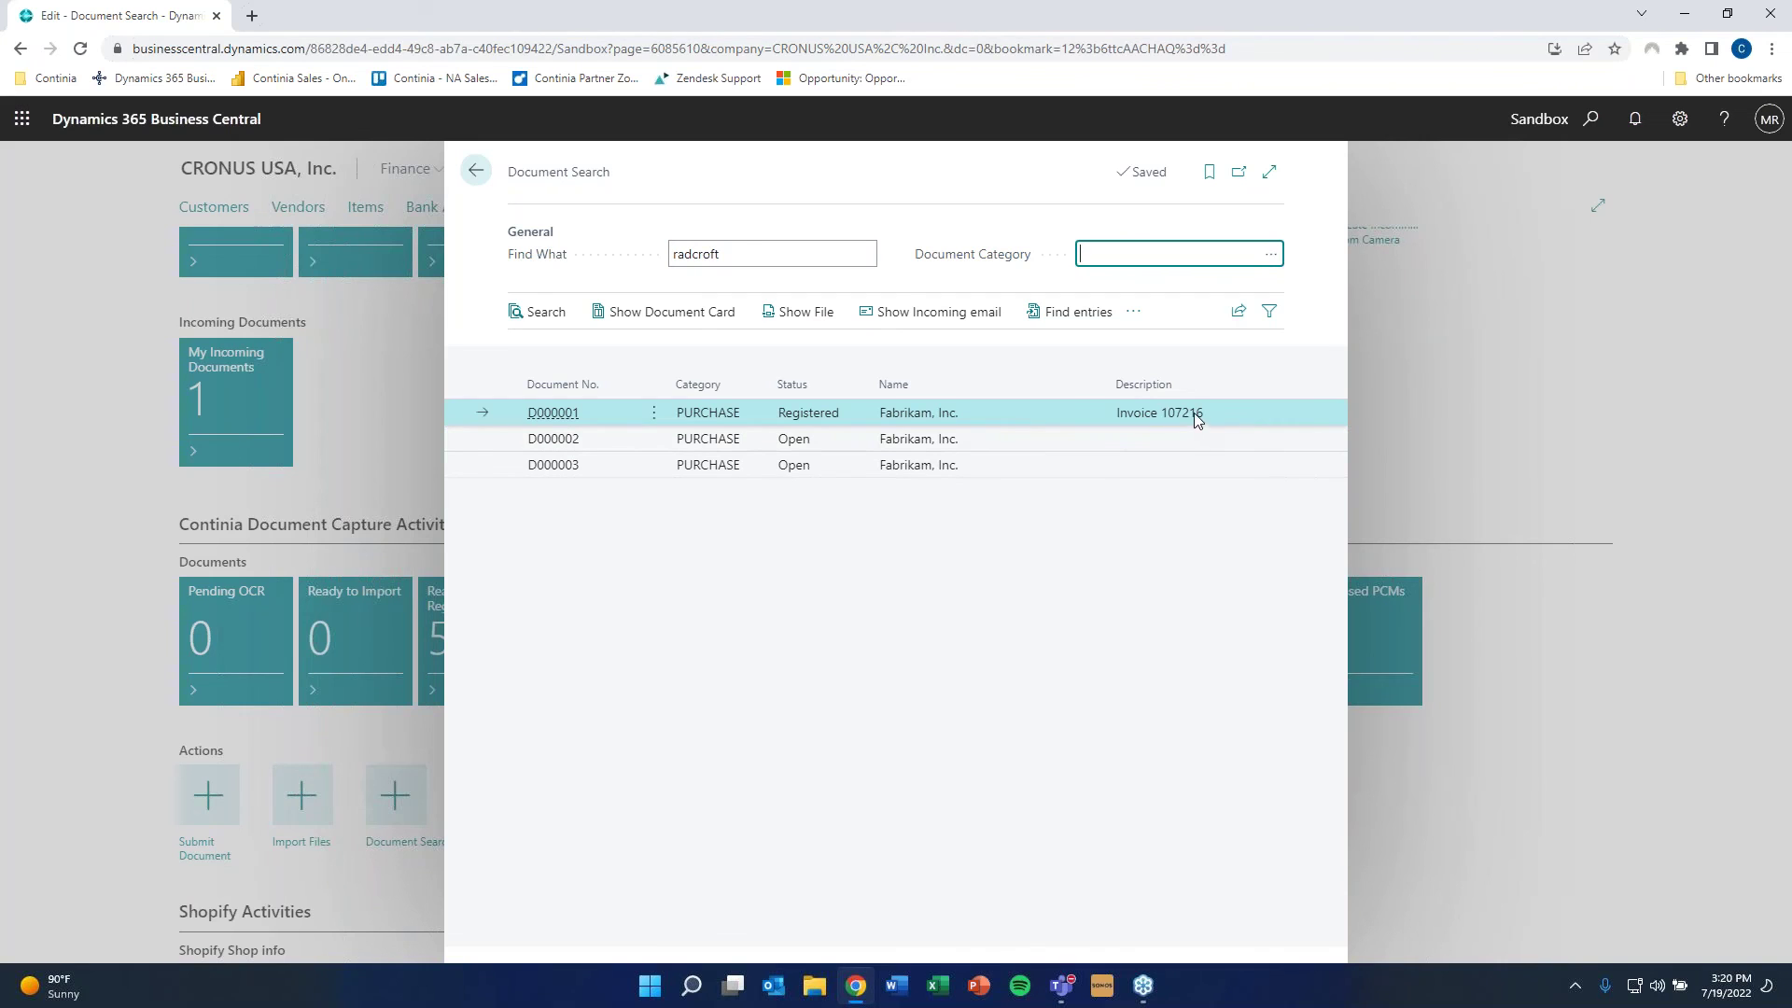
click(698, 394)
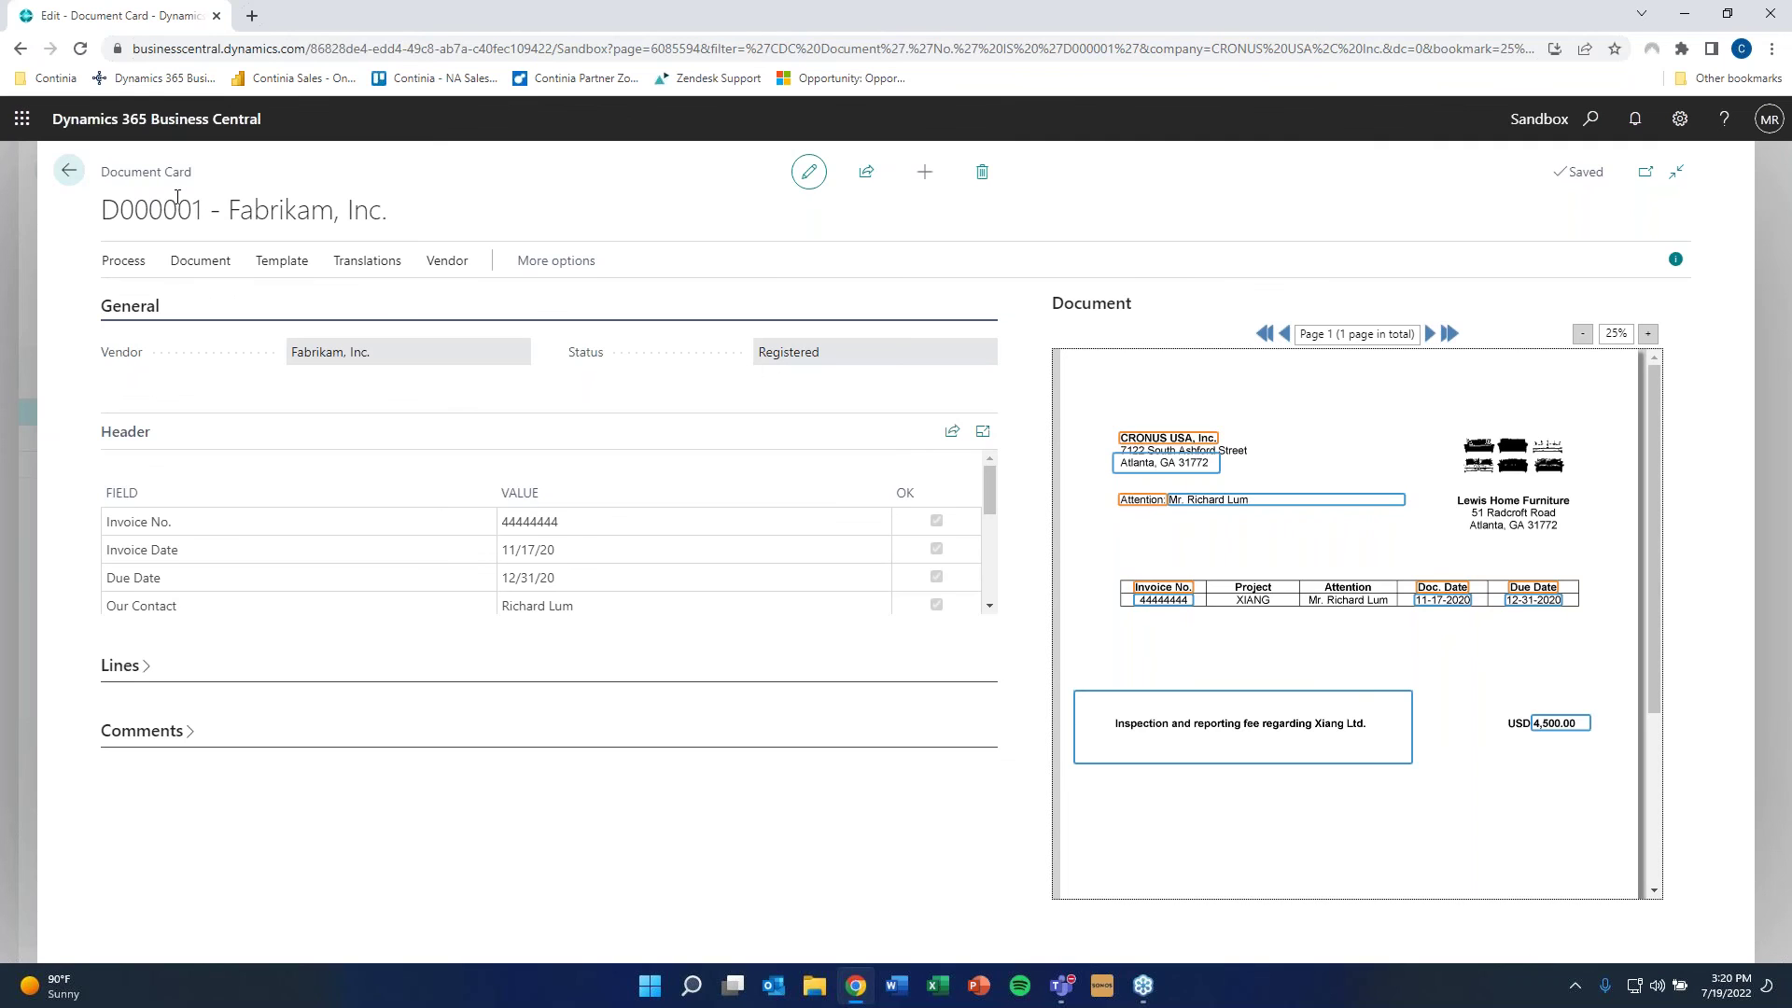
- Use Find entries on D000001 to view invoice 108210's two 4,500.00 G/L entries, then go back home
click(69, 171)
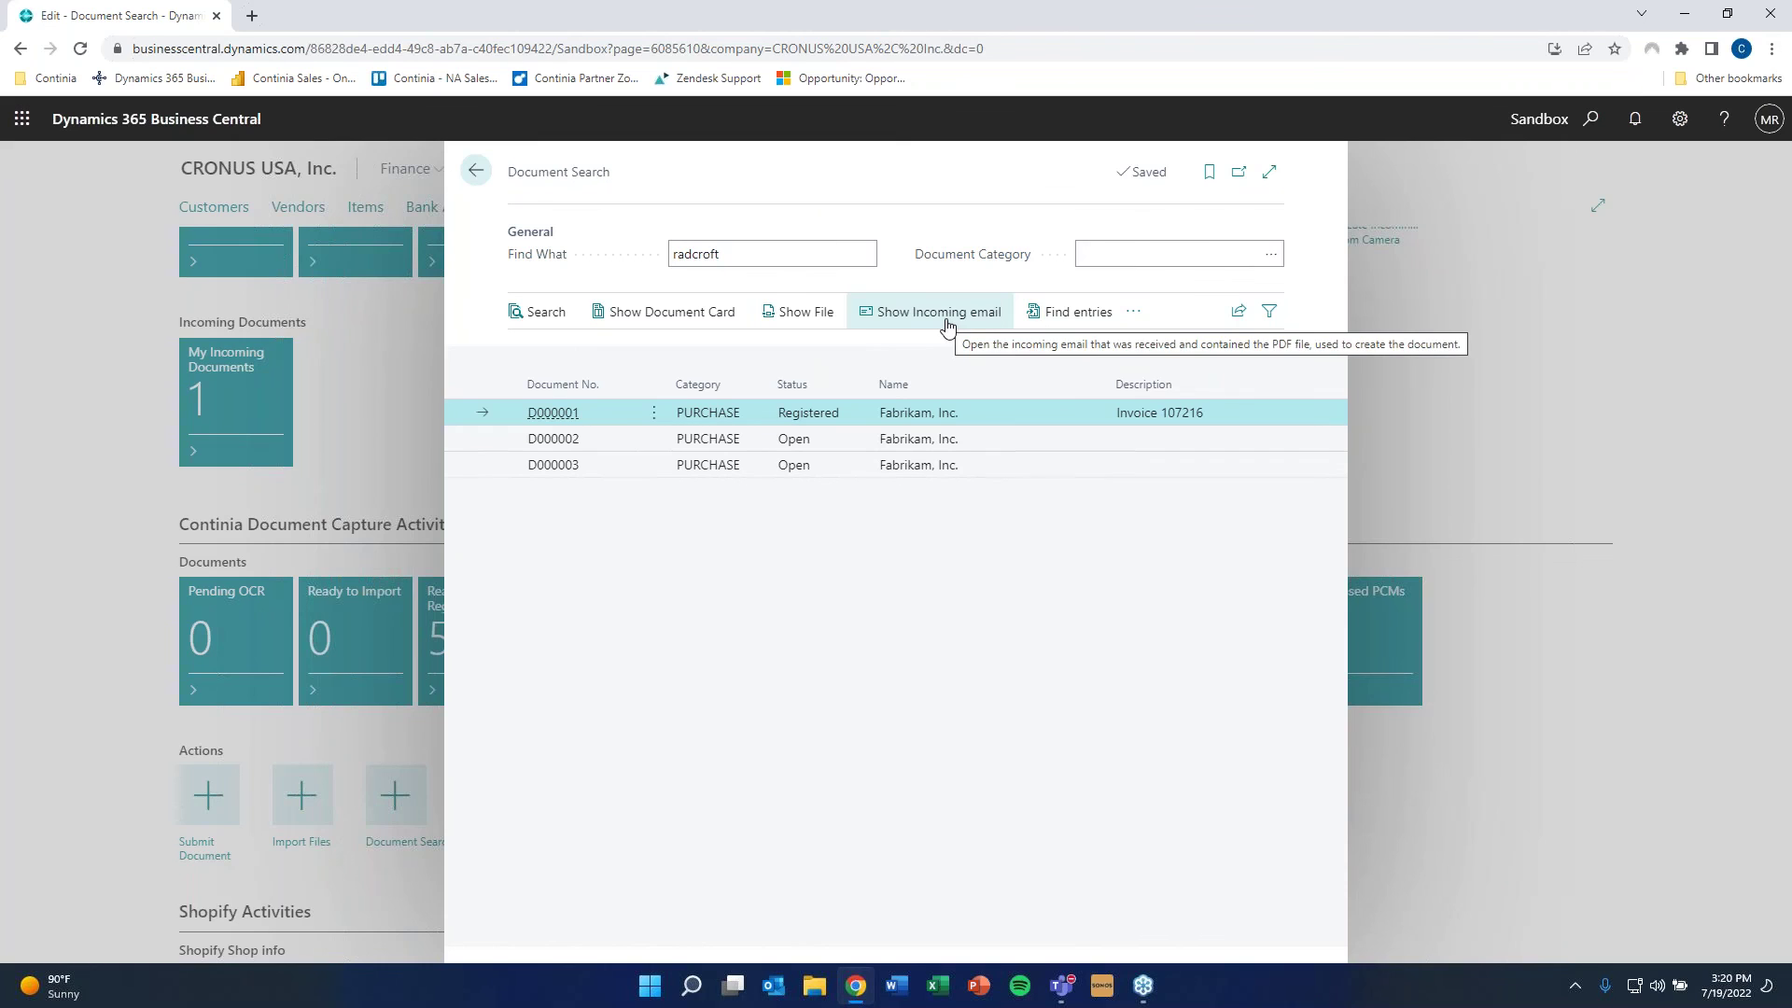
click(1075, 313)
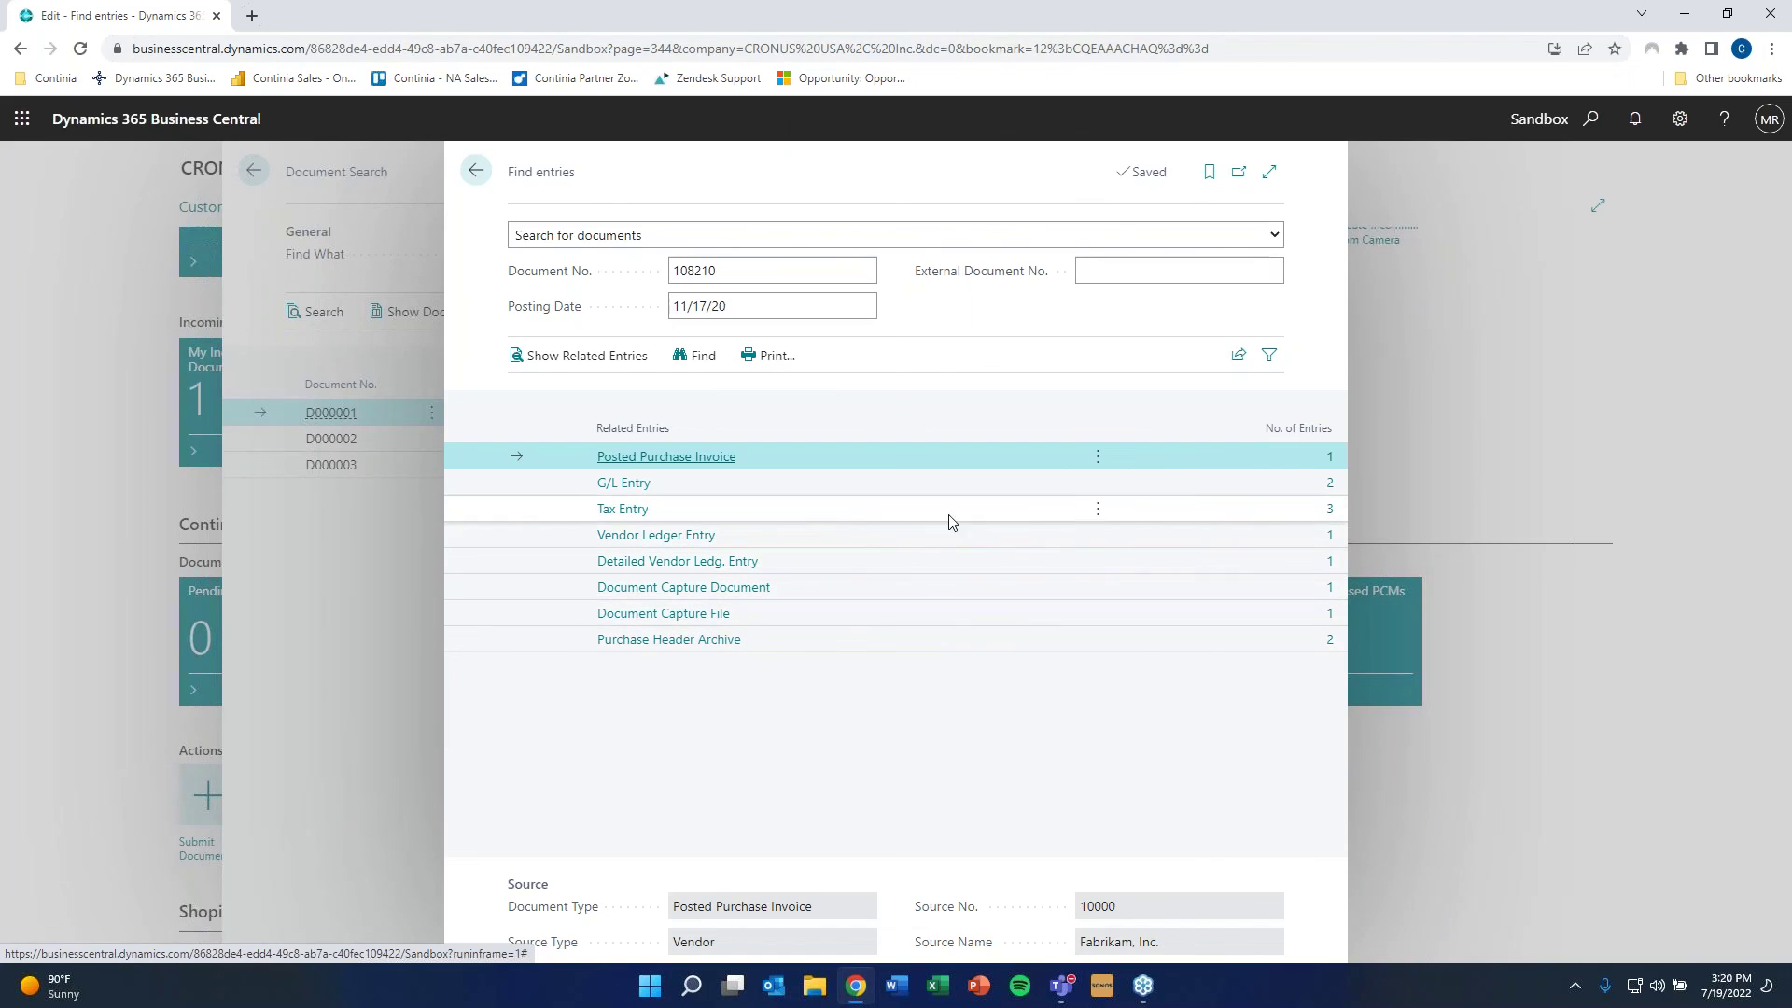
click(1331, 493)
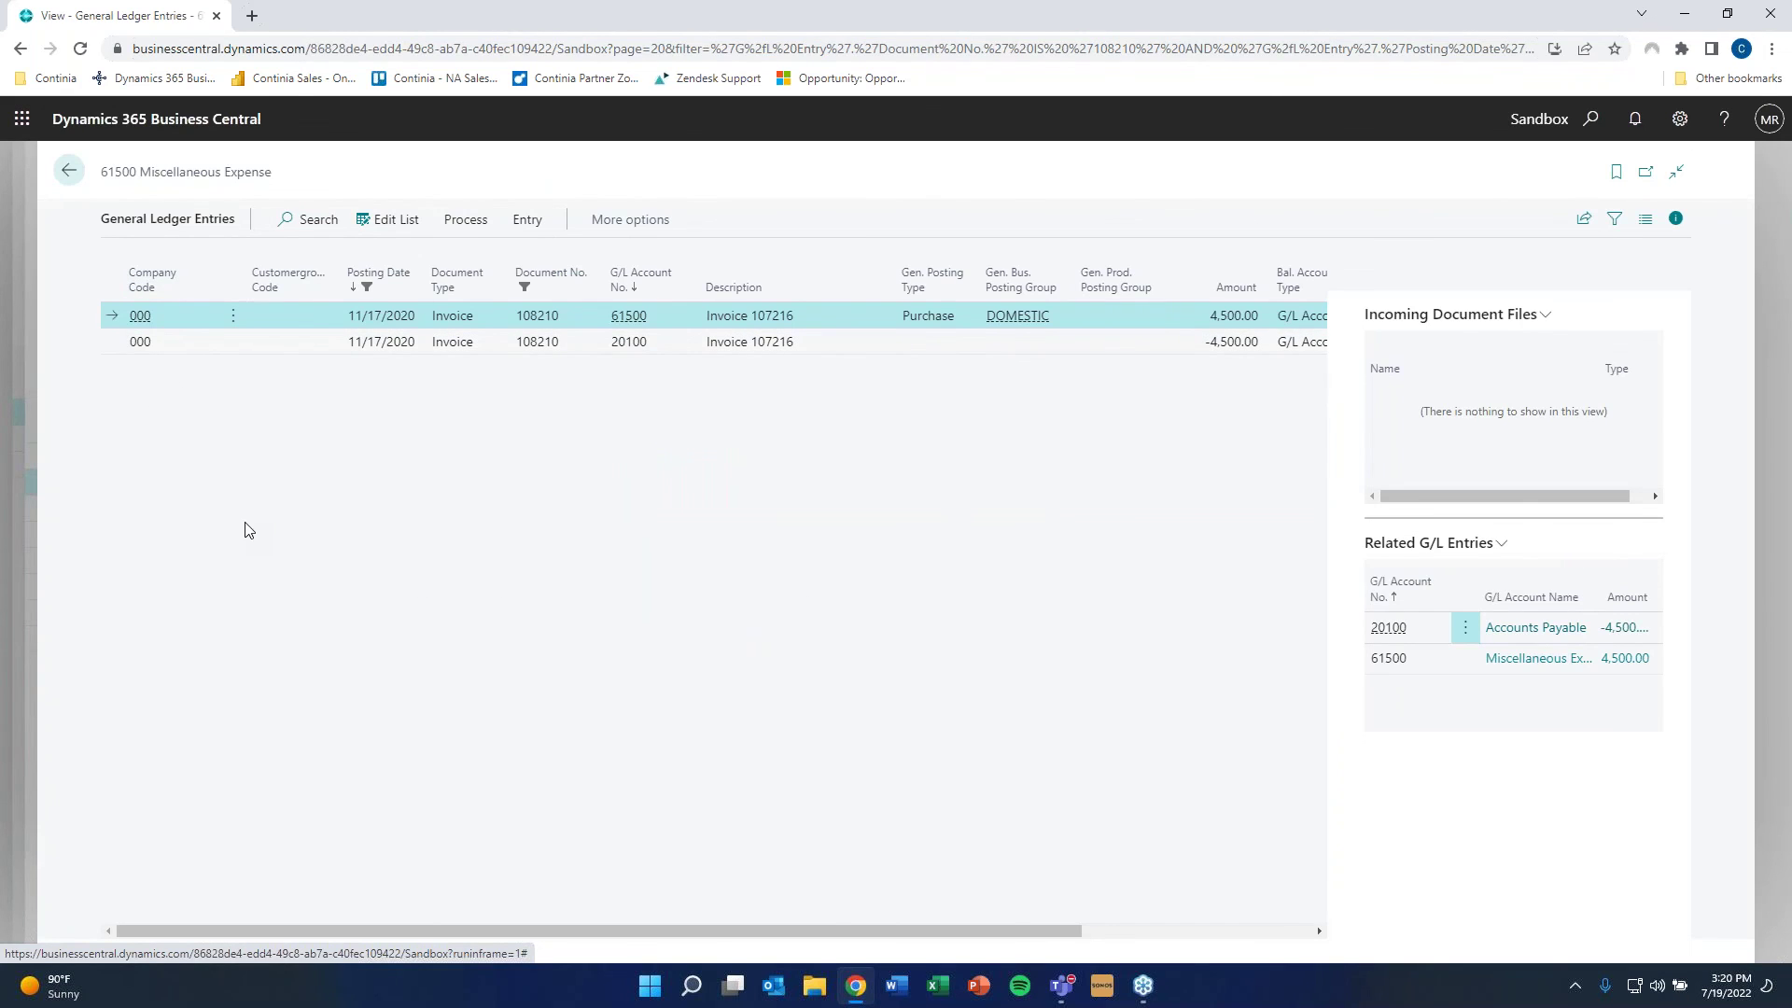
click(69, 171)
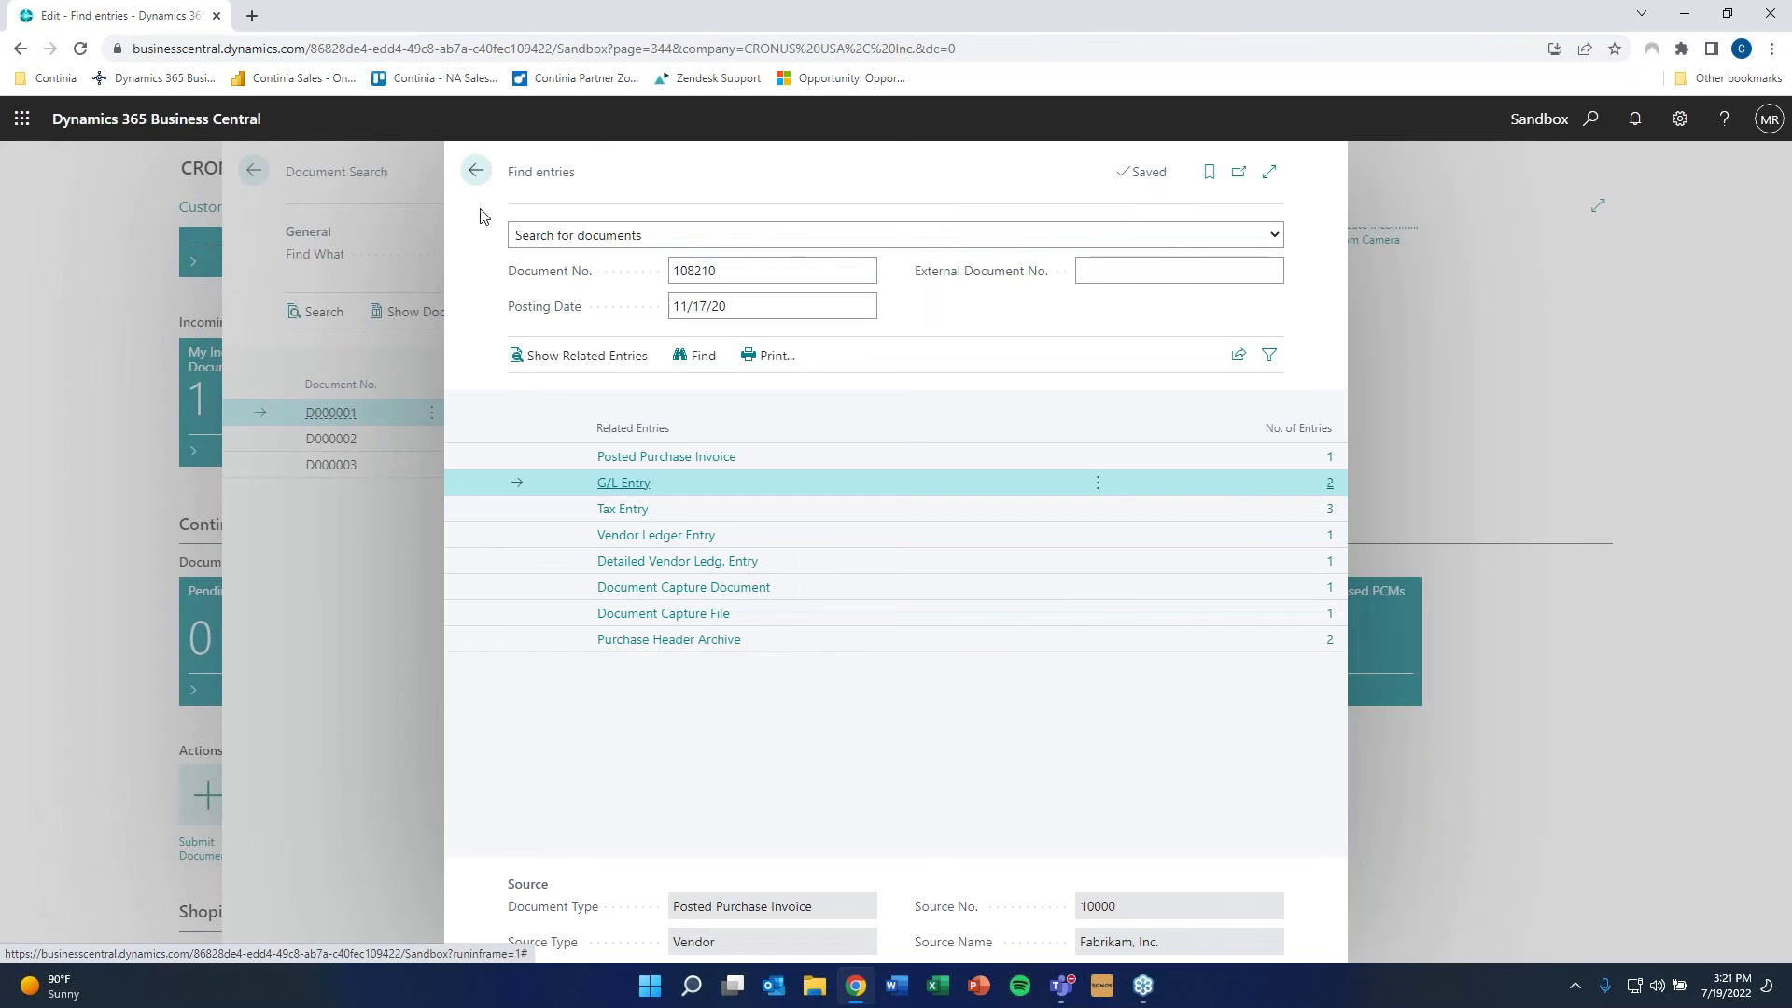
click(475, 171)
click(475, 171)
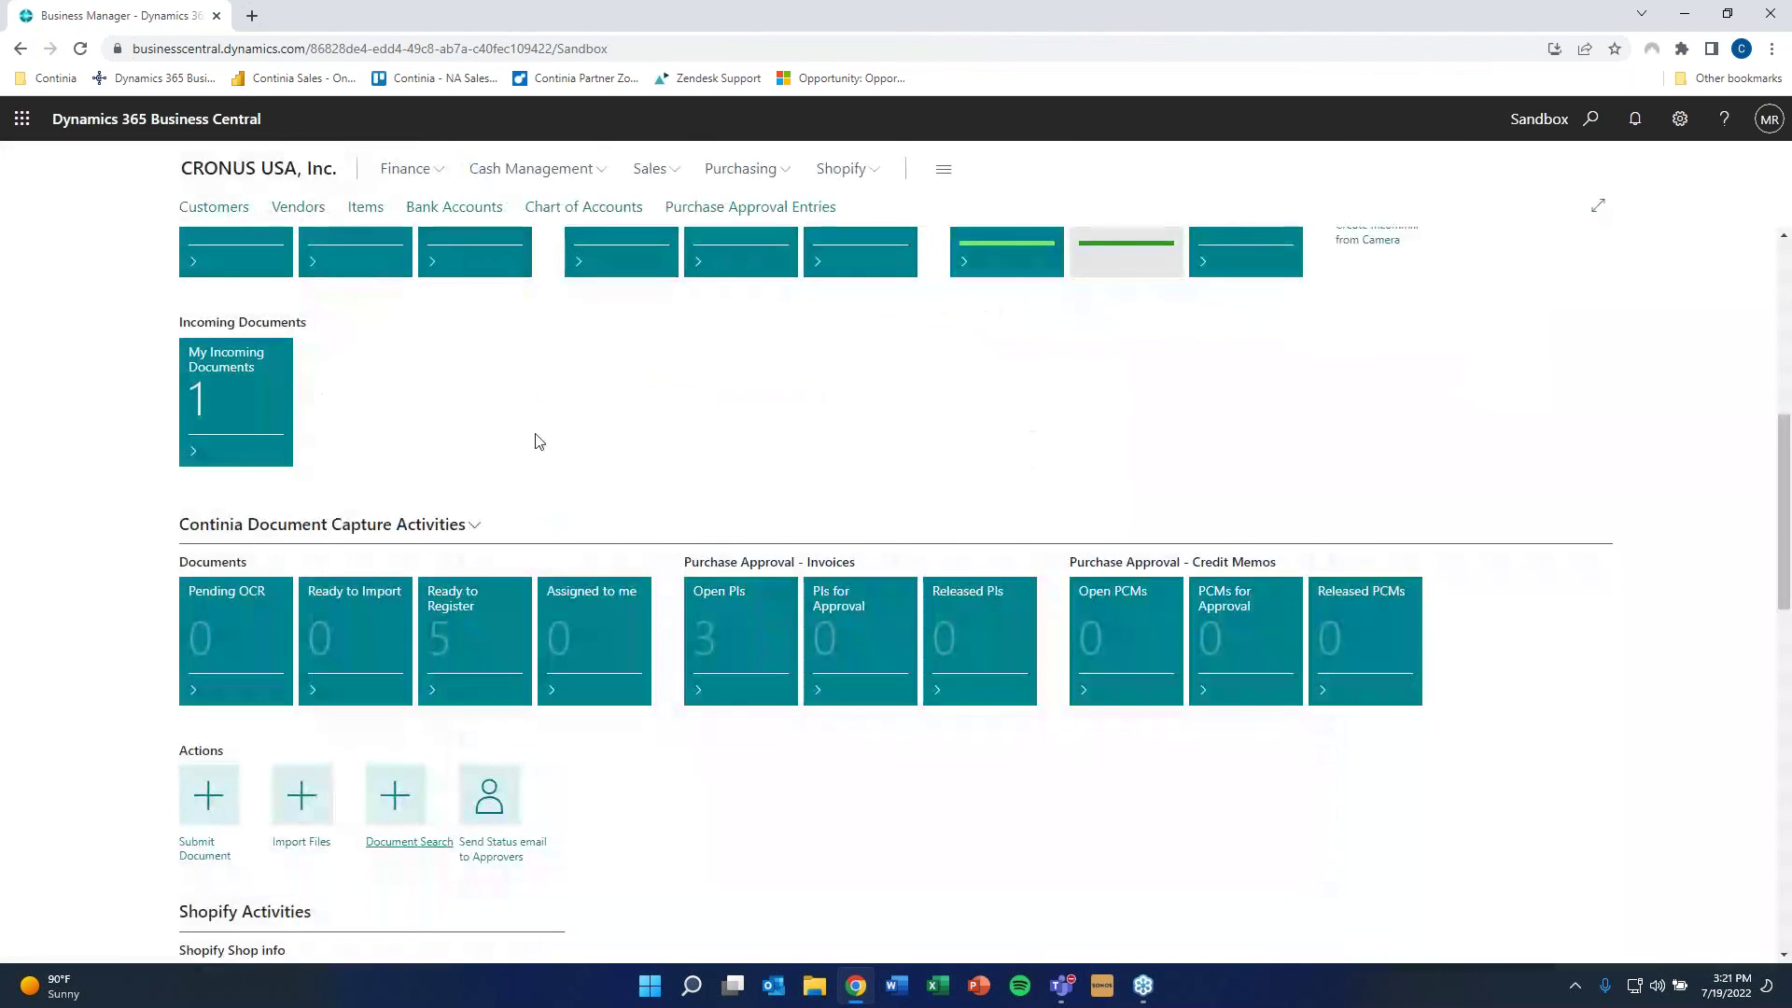